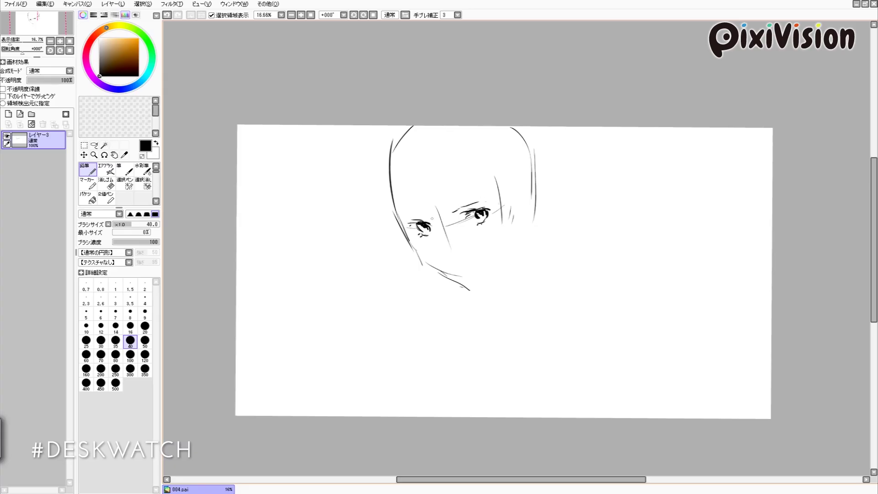
# Step: Sketch the nose and pointed chin in black at pencil size 40, cleaning up stray face guidelines in white
pyautogui.press('x')
pyautogui.press('x')
pyautogui.moveTo(437, 210)
pyautogui.mouseDown()
pyautogui.moveTo(451, 248)
pyautogui.moveTo(441, 274)
pyautogui.mouseUp()
pyautogui.press('x')
pyautogui.press('x')
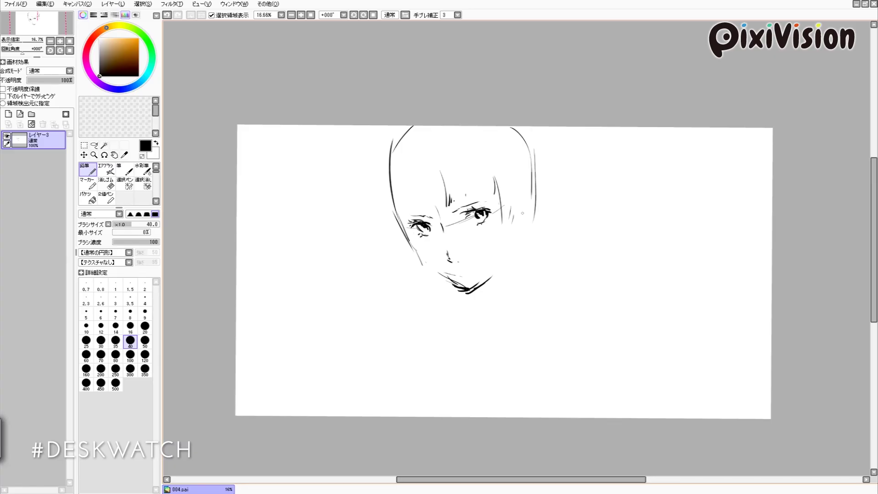
# Step: Paint chunky black fringe strands above the eye nearest the ear with the pencil at size 100
pyautogui.press(']')
pyautogui.press(']')
pyautogui.press(']')
pyautogui.press(']')
pyautogui.press(']')
pyautogui.moveTo(489, 179)
pyautogui.mouseDown()
pyautogui.moveTo(496, 231)
pyautogui.moveTo(508, 224)
pyautogui.mouseUp()
pyautogui.moveTo(508, 195); pyautogui.dragTo(511, 222)
pyautogui.moveTo(441, 165); pyautogui.dragTo(450, 206)
pyautogui.moveTo(461, 173)
pyautogui.mouseDown()
pyautogui.moveTo(466, 199)
pyautogui.moveTo(456, 199)
pyautogui.mouseUp()
pyautogui.moveTo(463, 165)
pyautogui.mouseDown()
pyautogui.moveTo(468, 199)
pyautogui.moveTo(478, 197)
pyautogui.mouseUp()
pyautogui.moveTo(482, 166)
pyautogui.mouseDown()
pyautogui.moveTo(486, 196)
pyautogui.moveTo(452, 206)
pyautogui.mouseUp()
pyautogui.moveTo(467, 192); pyautogui.dragTo(469, 203)
pyautogui.moveTo(487, 174); pyautogui.dragTo(490, 196)
pyautogui.moveTo(470, 169); pyautogui.dragTo(471, 195)
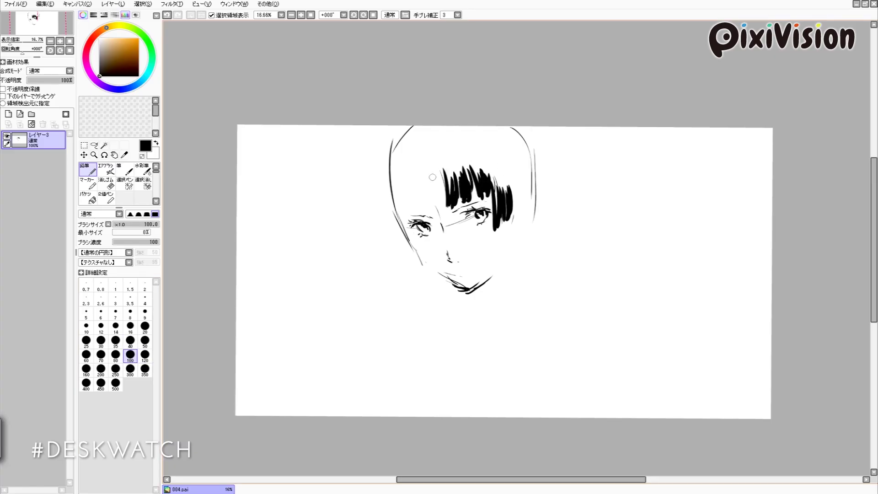
# Step: Paint the black fringe and side lock on the far side of the face, framing the other eye
pyautogui.moveTo(427, 158)
pyautogui.mouseDown()
pyautogui.moveTo(426, 195)
pyautogui.moveTo(421, 182)
pyautogui.moveTo(411, 208)
pyautogui.mouseUp()
pyautogui.moveTo(447, 170); pyautogui.dragTo(451, 193)
pyautogui.moveTo(470, 165); pyautogui.dragTo(475, 183)
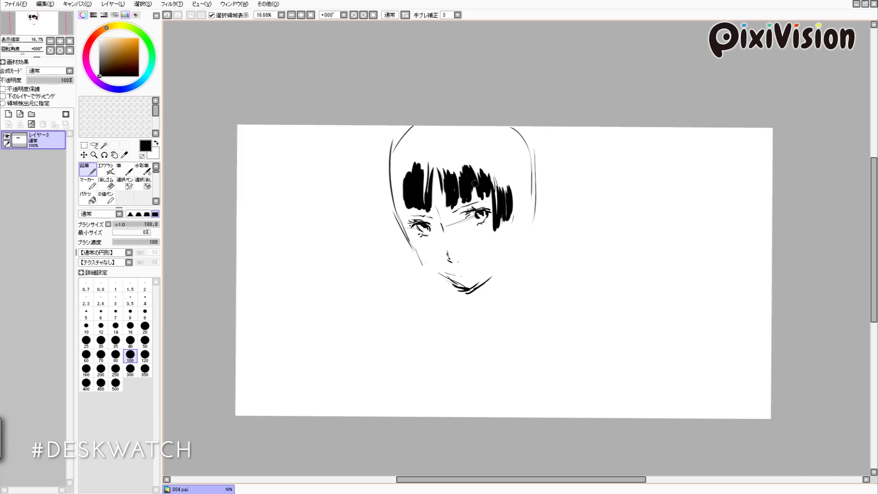
pyautogui.moveTo(404, 185); pyautogui.dragTo(397, 221)
pyautogui.moveTo(398, 194); pyautogui.dragTo(416, 250)
pyautogui.moveTo(396, 203); pyautogui.dragTo(397, 222)
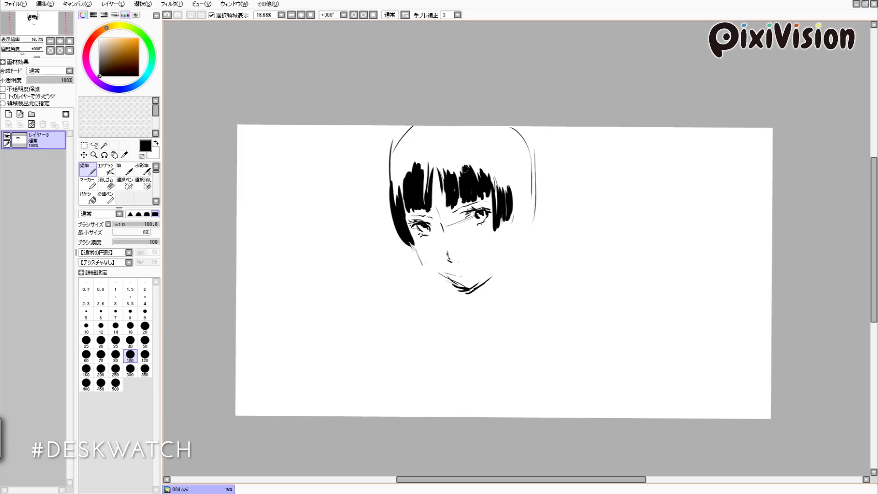
# Step: Outline the ear and paint braid-like black hair strokes from above it up to the crown
pyautogui.moveTo(508, 196); pyautogui.dragTo(518, 233)
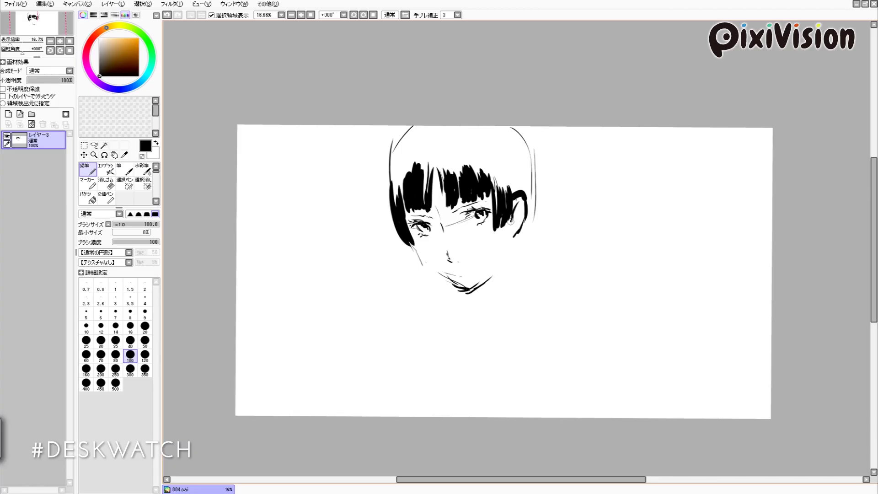
pyautogui.moveTo(506, 171); pyautogui.dragTo(503, 199)
pyautogui.moveTo(517, 168); pyautogui.dragTo(512, 199)
pyautogui.moveTo(487, 131); pyautogui.dragTo(508, 140)
pyautogui.moveTo(503, 128)
pyautogui.mouseDown()
pyautogui.moveTo(522, 190)
pyautogui.moveTo(521, 163)
pyautogui.mouseUp()
pyautogui.moveTo(479, 139); pyautogui.dragTo(496, 190)
pyautogui.moveTo(490, 139); pyautogui.dragTo(508, 171)
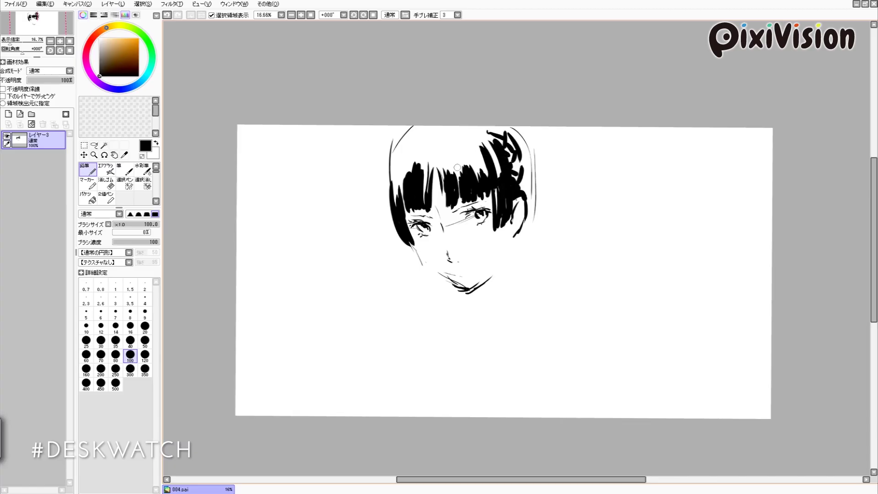
# Step: Paint black hair strokes from the crown down into the fringe and far side lock
pyautogui.moveTo(425, 141); pyautogui.dragTo(419, 165)
pyautogui.moveTo(416, 142); pyautogui.dragTo(391, 204)
pyautogui.moveTo(448, 135)
pyautogui.mouseDown()
pyautogui.moveTo(436, 155)
pyautogui.moveTo(482, 163)
pyautogui.mouseUp()
pyautogui.moveTo(473, 133)
pyautogui.mouseDown()
pyautogui.moveTo(498, 167)
pyautogui.moveTo(444, 163)
pyautogui.mouseUp()
pyautogui.moveTo(442, 144)
pyautogui.mouseDown()
pyautogui.moveTo(459, 160)
pyautogui.moveTo(436, 154)
pyautogui.moveTo(423, 193)
pyautogui.mouseUp()
# Step: Refine the hair highlights by alternating white and black strokes across the fringe and side hair
pyautogui.press('x')
pyautogui.moveTo(425, 157); pyautogui.dragTo(417, 196)
pyautogui.moveTo(418, 158)
pyautogui.mouseDown()
pyautogui.moveTo(409, 191)
pyautogui.moveTo(403, 185)
pyautogui.mouseUp()
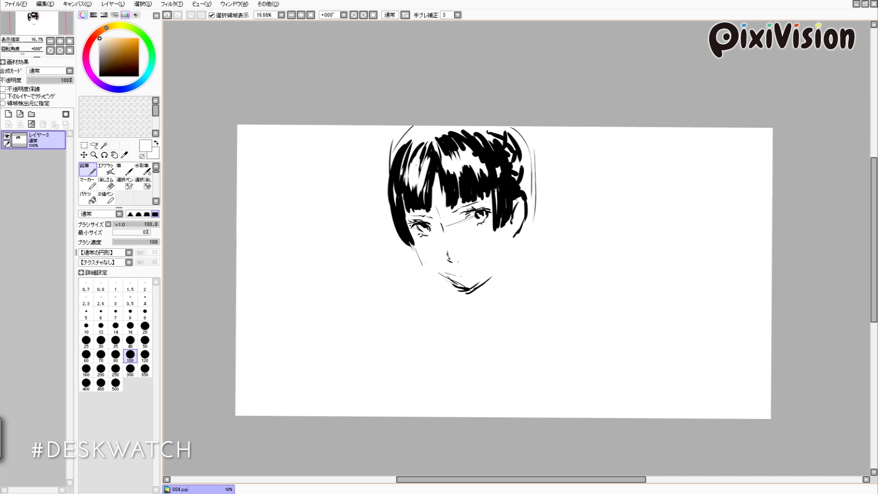
pyautogui.press('x')
pyautogui.press('x')
pyautogui.moveTo(460, 153)
pyautogui.mouseDown()
pyautogui.moveTo(460, 173)
pyautogui.moveTo(486, 171)
pyautogui.mouseUp()
pyautogui.moveTo(494, 156); pyautogui.dragTo(507, 202)
pyautogui.press('x')
pyautogui.moveTo(394, 182); pyautogui.dragTo(397, 206)
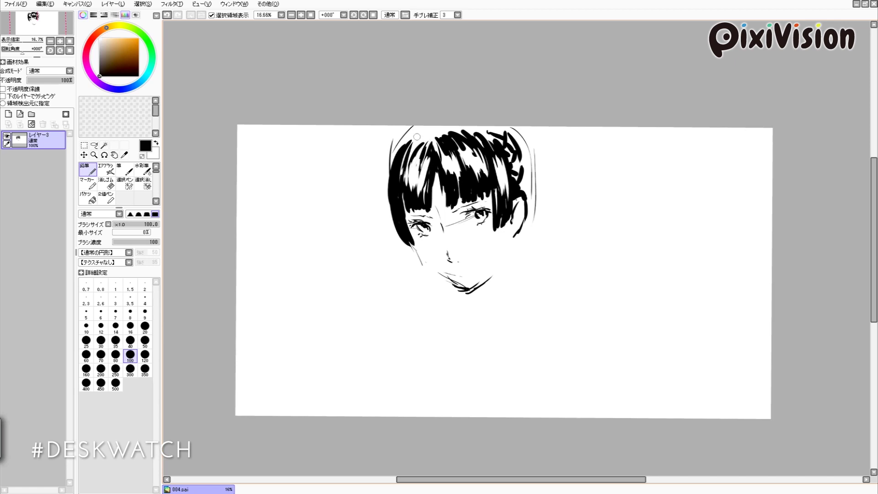
# Step: Fill the top of the head in black and add spiky outer strands behind the ear
pyautogui.moveTo(416, 136)
pyautogui.mouseDown()
pyautogui.moveTo(436, 145)
pyautogui.moveTo(411, 144)
pyautogui.moveTo(446, 128)
pyautogui.mouseUp()
pyautogui.moveTo(394, 145); pyautogui.dragTo(389, 164)
pyautogui.moveTo(414, 133); pyautogui.dragTo(427, 127)
pyautogui.moveTo(455, 143)
pyautogui.mouseDown()
pyautogui.moveTo(497, 140)
pyautogui.moveTo(503, 127)
pyautogui.moveTo(535, 167)
pyautogui.mouseUp()
pyautogui.moveTo(530, 127)
pyautogui.mouseDown()
pyautogui.moveTo(558, 194)
pyautogui.moveTo(553, 213)
pyautogui.mouseUp()
pyautogui.moveTo(551, 184); pyautogui.dragTo(567, 214)
pyautogui.moveTo(539, 201)
pyautogui.mouseDown()
pyautogui.moveTo(550, 234)
pyautogui.moveTo(534, 231)
pyautogui.mouseUp()
pyautogui.moveTo(387, 197); pyautogui.dragTo(398, 240)
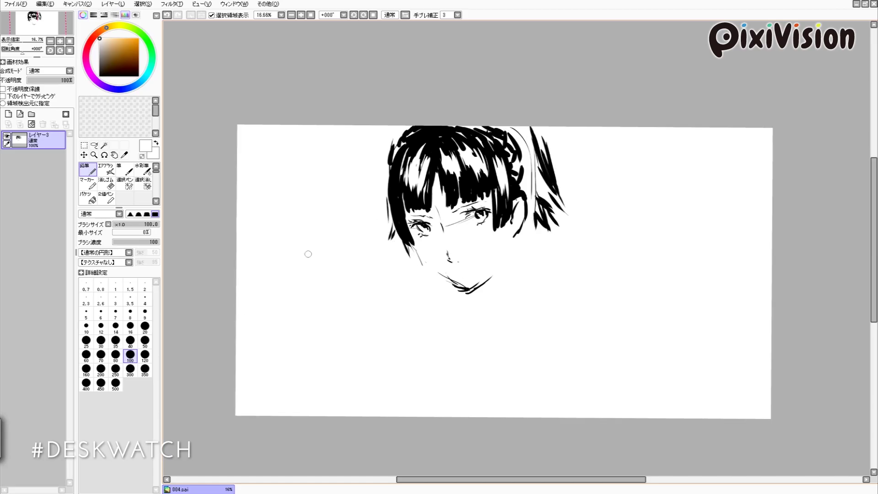
# Step: Paint black hair below the ear at pencil size 50 and sketch the mouth, switching between black and white for corrections
pyautogui.click(145, 341)
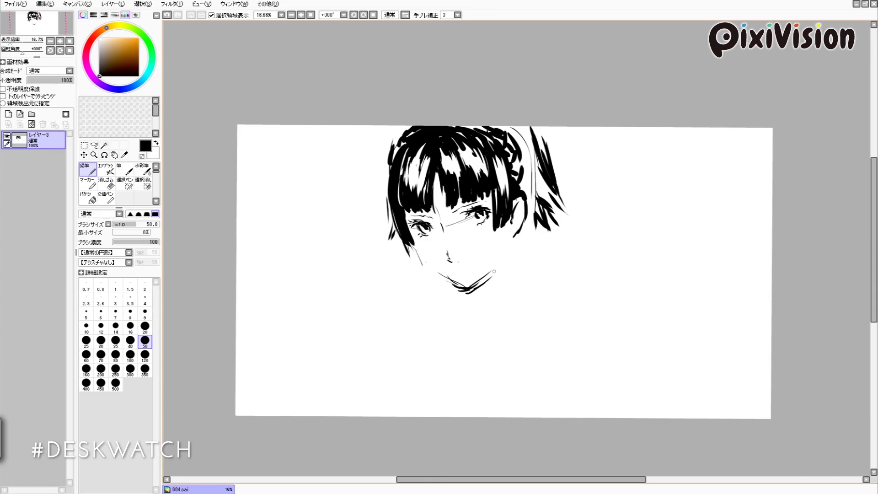
pyautogui.moveTo(389, 167)
pyautogui.mouseDown()
pyautogui.moveTo(385, 210)
pyautogui.moveTo(393, 214)
pyautogui.mouseUp()
pyautogui.press('x')
pyautogui.moveTo(508, 164)
pyautogui.mouseDown()
pyautogui.moveTo(510, 203)
pyautogui.moveTo(526, 240)
pyautogui.moveTo(519, 256)
pyautogui.moveTo(483, 264)
pyautogui.moveTo(443, 254)
pyautogui.moveTo(460, 258)
pyautogui.mouseUp()
pyautogui.press('x')
pyautogui.press('x')
pyautogui.press('x')
pyautogui.press('x')
pyautogui.press('x')
pyautogui.press('x')
pyautogui.press('x')
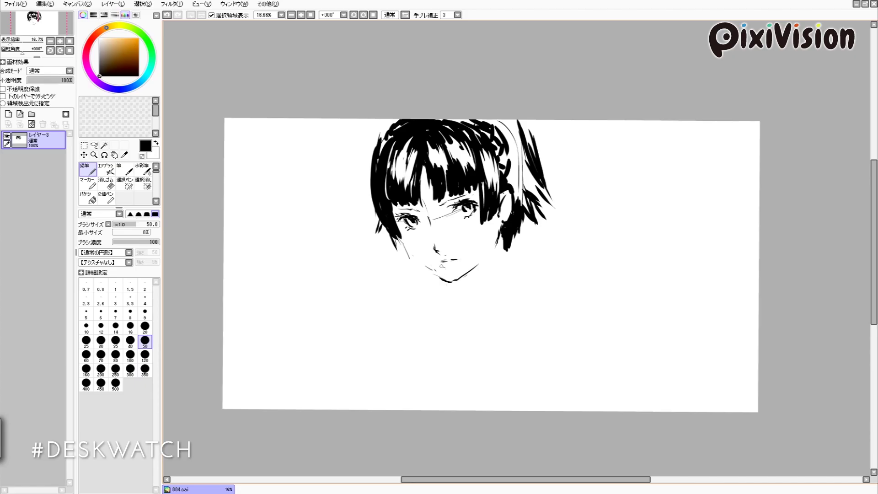
# Step: Remove the curved head guideline behind the ear with white and touch up the far side lock
pyautogui.press('x')
pyautogui.moveTo(519, 182); pyautogui.dragTo(515, 211)
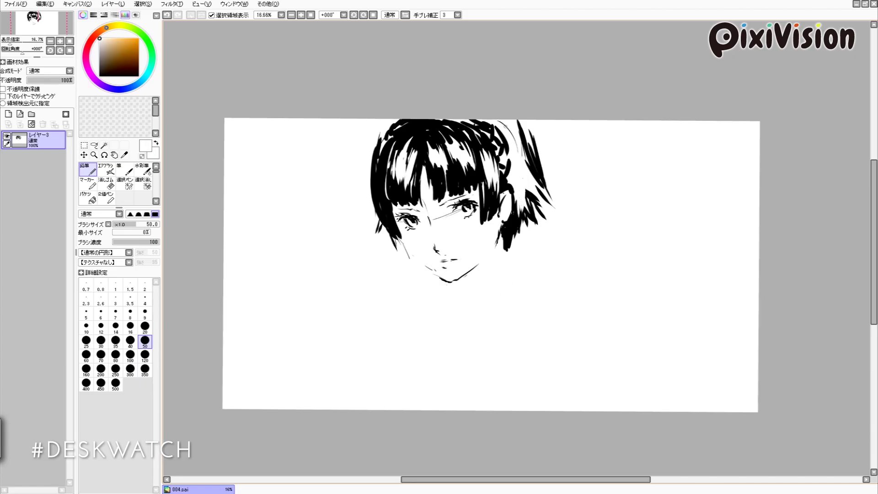
pyautogui.moveTo(521, 123); pyautogui.dragTo(500, 151)
pyautogui.press('x')
pyautogui.press('x')
pyautogui.moveTo(379, 162)
pyautogui.mouseDown()
pyautogui.moveTo(373, 223)
pyautogui.moveTo(398, 235)
pyautogui.moveTo(391, 230)
pyautogui.mouseUp()
# Step: Sketch the neck, collarbone and shoulder-strap lines below the chin in black
pyautogui.press('x')
pyautogui.press('x')
pyautogui.press('x')
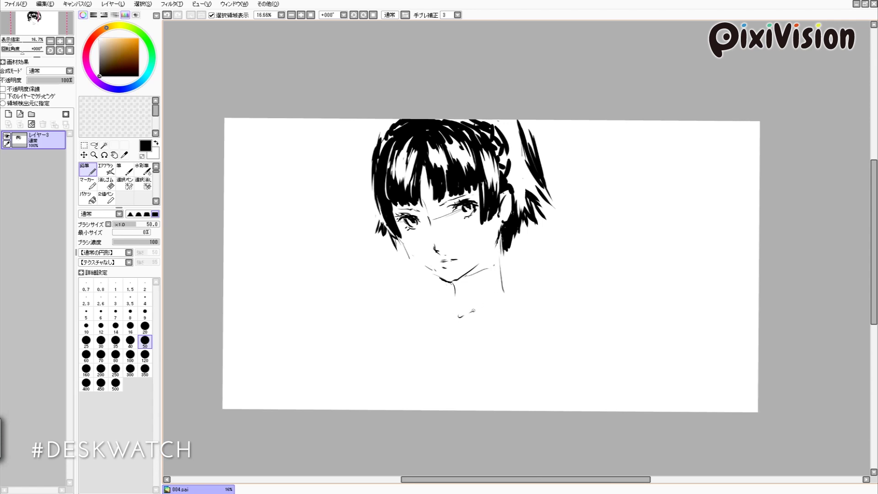
pyautogui.moveTo(504, 291); pyautogui.dragTo(494, 315)
pyautogui.moveTo(454, 289)
pyautogui.mouseDown()
pyautogui.moveTo(438, 322)
pyautogui.moveTo(425, 406)
pyautogui.mouseUp()
# Step: Paint the halter top's body and straps solid black with the pencil at size 120
pyautogui.press(']')
pyautogui.press(']')
pyautogui.press(']')
pyautogui.press(']')
pyautogui.press(']')
pyautogui.moveTo(418, 343); pyautogui.dragTo(381, 405)
pyautogui.moveTo(407, 368)
pyautogui.mouseDown()
pyautogui.moveTo(411, 407)
pyautogui.moveTo(474, 369)
pyautogui.mouseUp()
pyautogui.moveTo(495, 316)
pyautogui.mouseDown()
pyautogui.moveTo(460, 387)
pyautogui.moveTo(474, 381)
pyautogui.mouseUp()
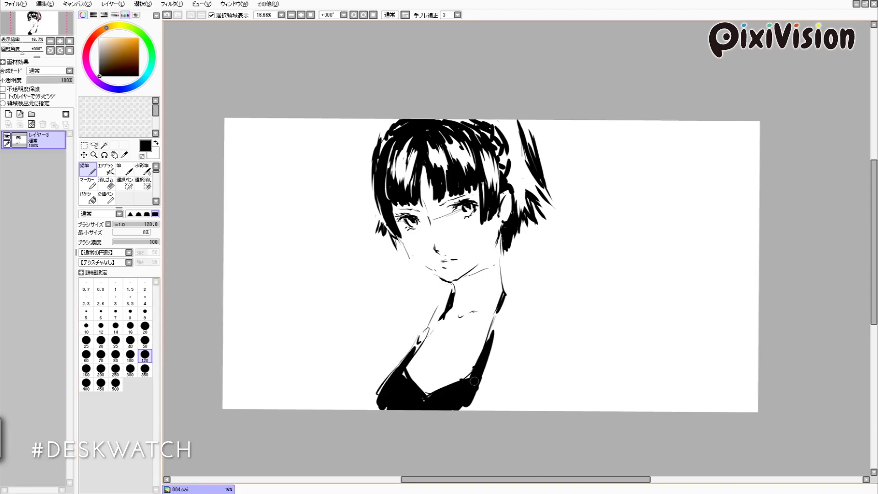
pyautogui.moveTo(495, 350)
pyautogui.mouseDown()
pyautogui.moveTo(477, 396)
pyautogui.moveTo(503, 405)
pyautogui.moveTo(448, 406)
pyautogui.mouseUp()
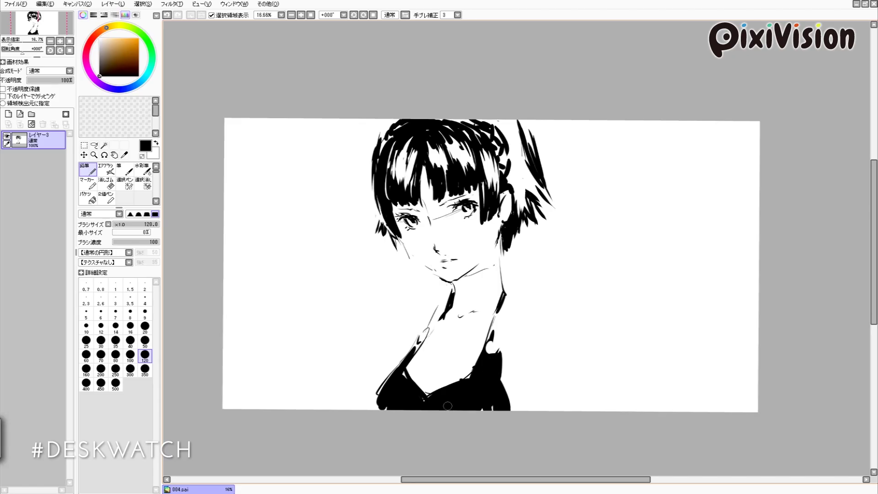
# Step: Add a Multiply layer and paint the background on the face's far side bright red, using pencil size 350 for broad areas
pyautogui.click(9, 113)
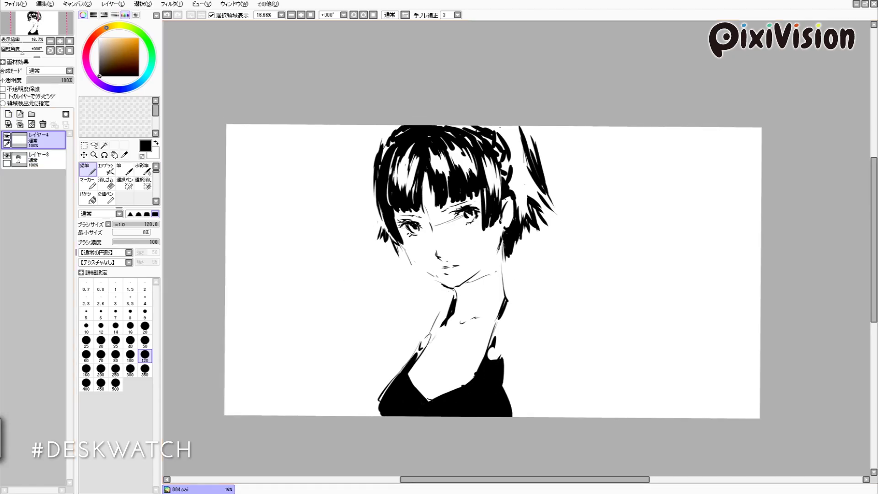
pyautogui.click(69, 71)
pyautogui.click(46, 85)
pyautogui.click(91, 40)
pyautogui.click(139, 45)
pyautogui.click(145, 368)
pyautogui.moveTo(215, 288)
pyautogui.mouseDown()
pyautogui.moveTo(320, 137)
pyautogui.moveTo(380, 261)
pyautogui.moveTo(430, 295)
pyautogui.moveTo(348, 407)
pyautogui.moveTo(302, 192)
pyautogui.moveTo(333, 303)
pyautogui.moveTo(284, 365)
pyautogui.moveTo(329, 393)
pyautogui.mouseUp()
# Step: Reshape the shoulder and upper arm against the red background with white at pencil size 120
pyautogui.click(145, 354)
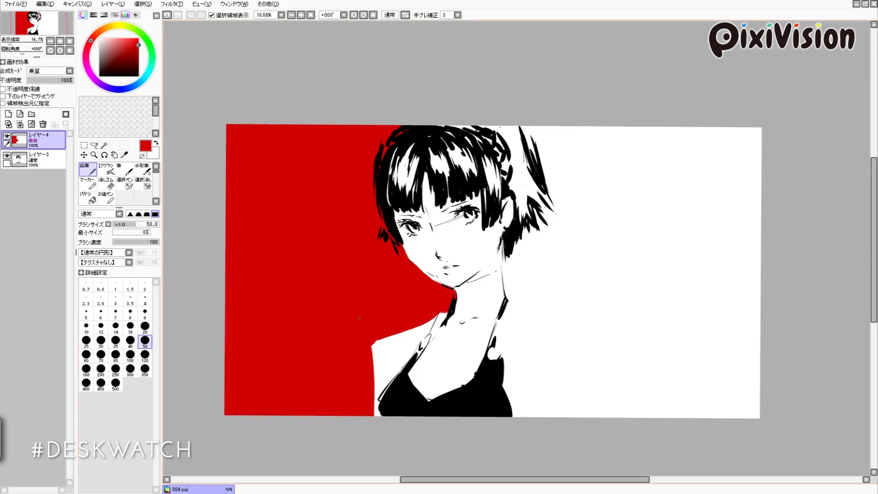
pyautogui.press('x')
pyautogui.moveTo(382, 341)
pyautogui.mouseDown()
pyautogui.moveTo(420, 326)
pyautogui.moveTo(384, 332)
pyautogui.moveTo(372, 389)
pyautogui.mouseUp()
pyautogui.press('x')
pyautogui.press('x')
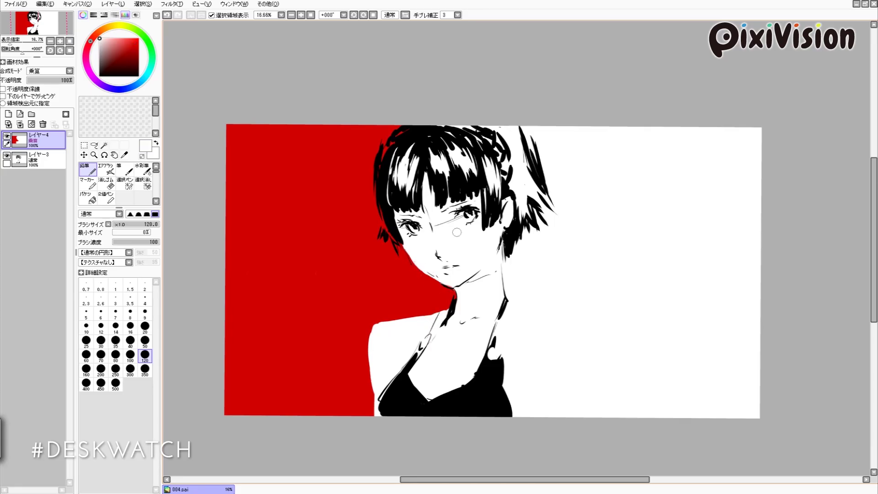
# Step: Add another Multiply layer and paint a pale peach skin base over the face at pencil size 350
pyautogui.moveTo(457, 233); pyautogui.dragTo(432, 253)
pyautogui.click(8, 114)
pyautogui.click(105, 28)
pyautogui.click(103, 38)
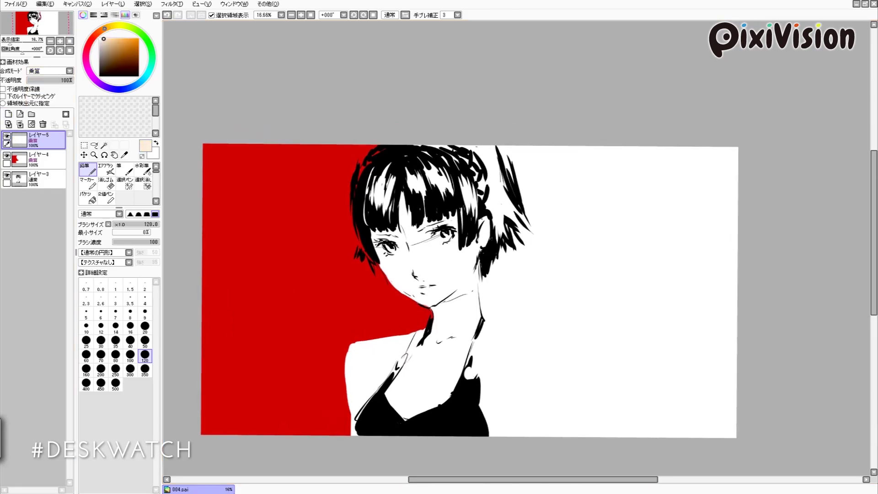
pyautogui.click(144, 369)
pyautogui.moveTo(414, 203)
pyautogui.mouseDown()
pyautogui.moveTo(402, 263)
pyautogui.moveTo(411, 292)
pyautogui.moveTo(485, 219)
pyautogui.moveTo(418, 213)
pyautogui.mouseUp()
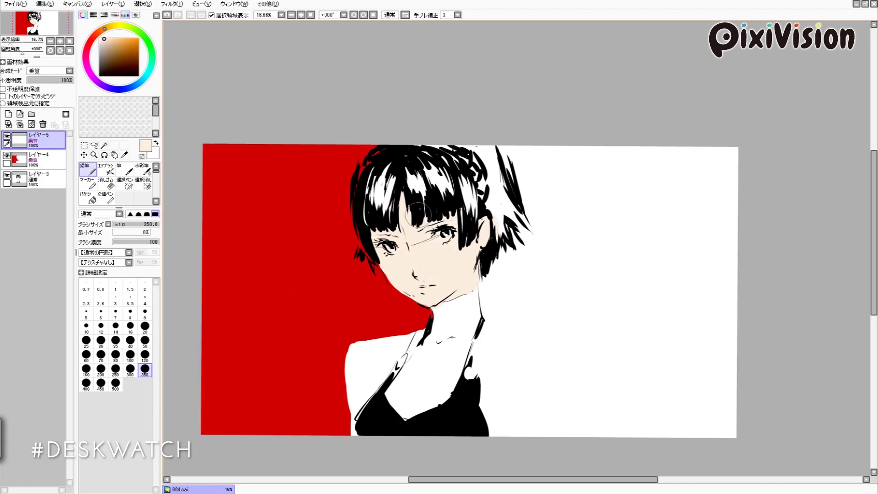
# Step: Shade the face in brown with the Watercolor brush, starting at size 300 and refining at size 120
pyautogui.click(111, 49)
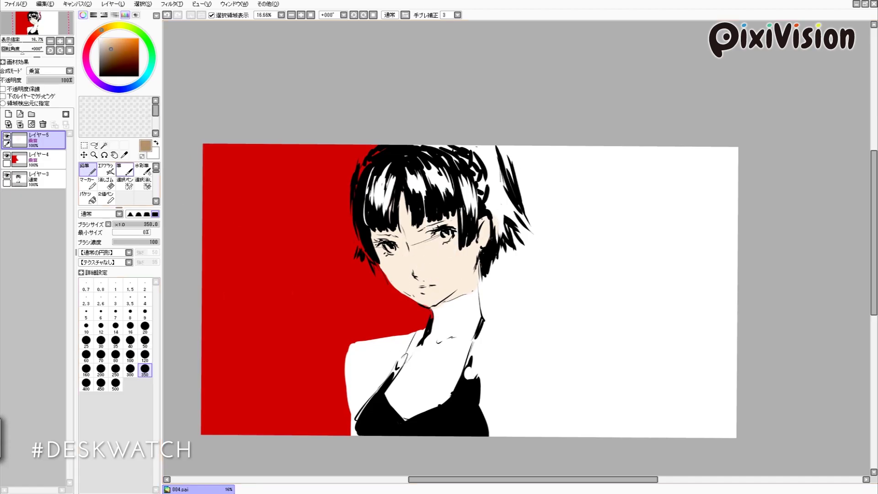
pyautogui.click(143, 169)
pyautogui.click(130, 411)
pyautogui.moveTo(457, 251)
pyautogui.mouseDown()
pyautogui.moveTo(419, 274)
pyautogui.moveTo(458, 261)
pyautogui.moveTo(464, 279)
pyautogui.moveTo(480, 229)
pyautogui.mouseUp()
pyautogui.moveTo(457, 292)
pyautogui.mouseDown()
pyautogui.moveTo(418, 238)
pyautogui.moveTo(452, 220)
pyautogui.moveTo(430, 219)
pyautogui.moveTo(394, 239)
pyautogui.mouseUp()
pyautogui.click(144, 397)
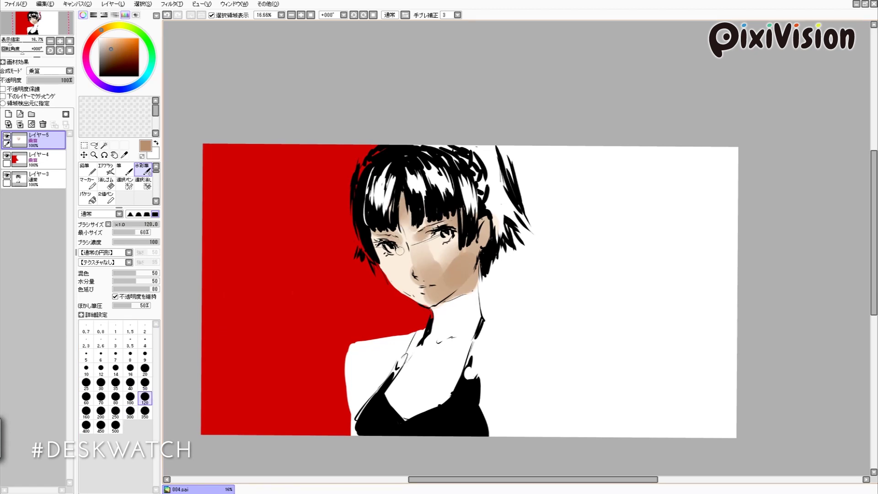
# Step: Clean up the eyes with the eraser and white pencil, and colour both irises with the background red at size 50
pyautogui.press('e')
pyautogui.press('[')
pyautogui.press(']')
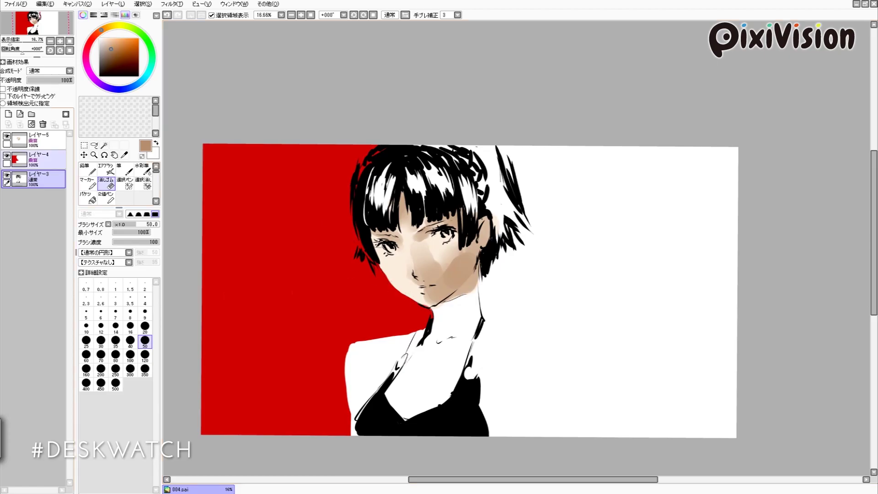
pyautogui.press('n')
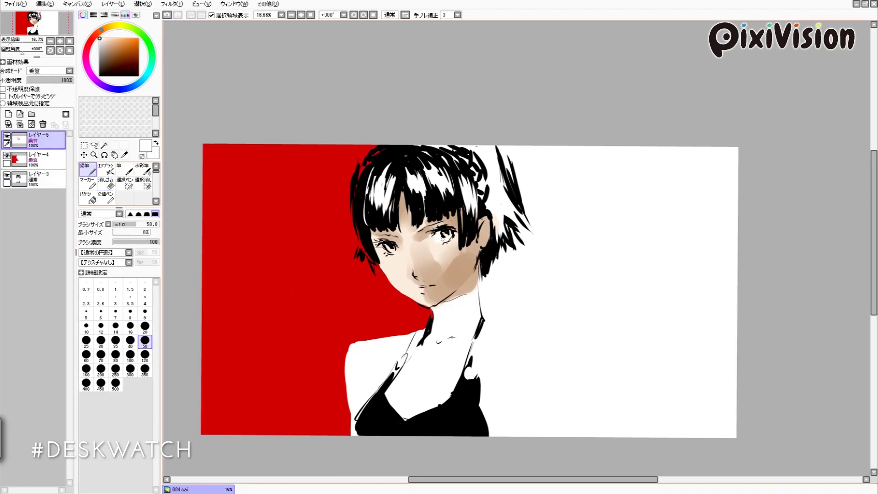
pyautogui.keyDown('alt'); pyautogui.click(247, 220); pyautogui.keyUp('alt')
pyautogui.moveTo(386, 246); pyautogui.dragTo(392, 249)
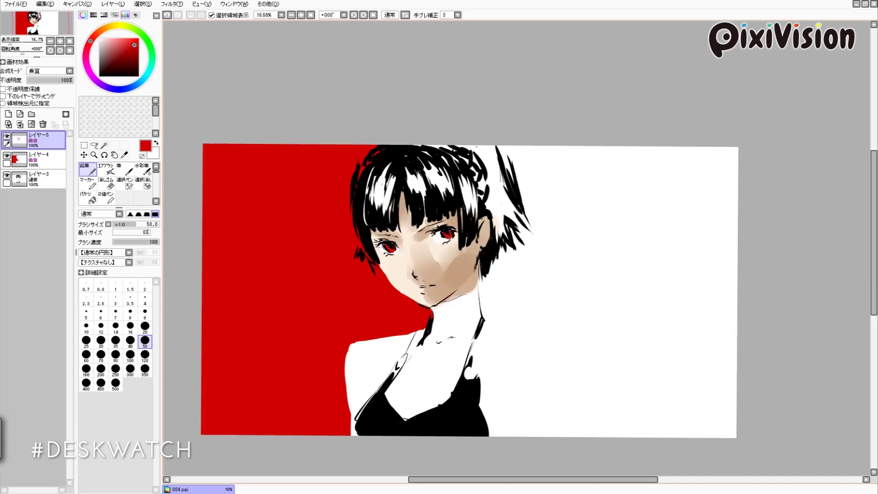
# Step: Add a new Normal layer and set the white pencil to size 20 for fine details
pyautogui.hotkey('ctrl', 'shift', 'n')
pyautogui.press('[')
pyautogui.press('[')
pyautogui.press('[')
pyautogui.press('[')
pyautogui.press('[')
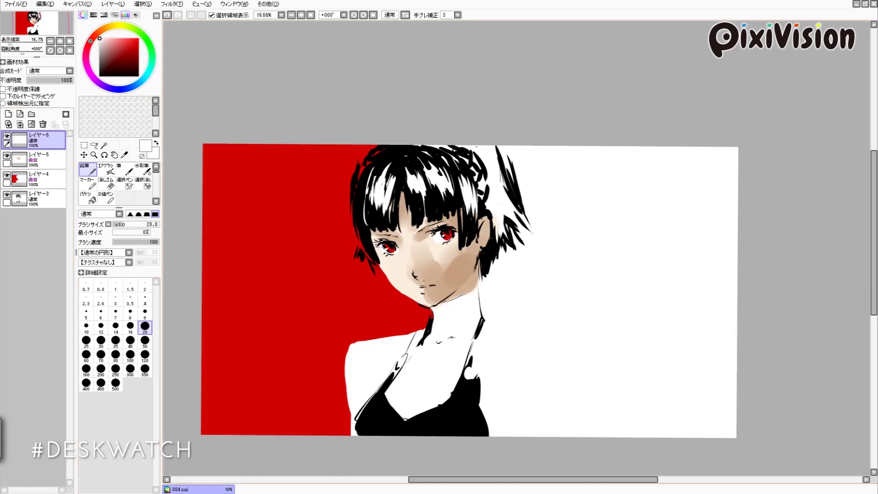
# Step: Add another Normal layer and tint the lips a muted pink with the Watercolor brush at size 50
pyautogui.hotkey('ctrl', 'shift', 'n')
pyautogui.keyDown('alt'); pyautogui.click(417, 288); pyautogui.keyUp('alt')
pyautogui.press('c')
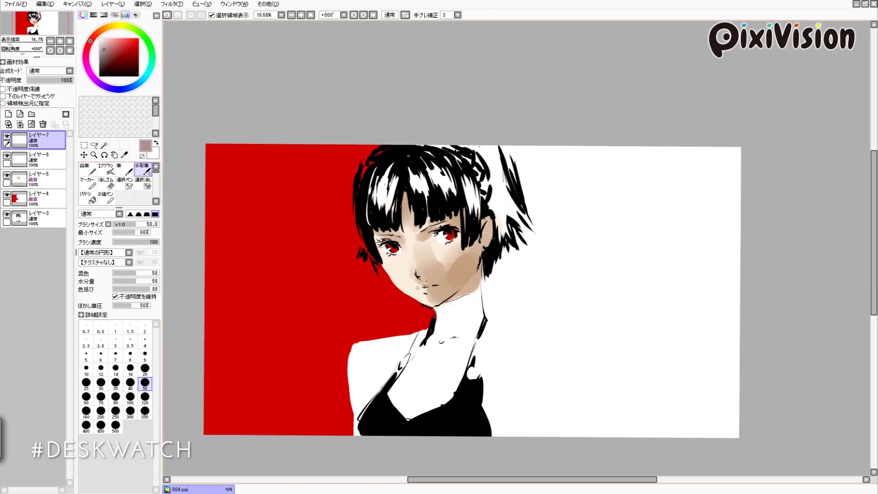
pyautogui.keyDown('alt'); pyautogui.click(425, 285); pyautogui.keyUp('alt')
pyautogui.keyDown('alt'); pyautogui.click(425, 291); pyautogui.keyUp('alt')
# Step: Darken the upper eyelids and lash areas of both eyes with the Watercolor brush, sampling nearby colours
pyautogui.keyDown('alt'); pyautogui.click(438, 232); pyautogui.keyUp('alt')
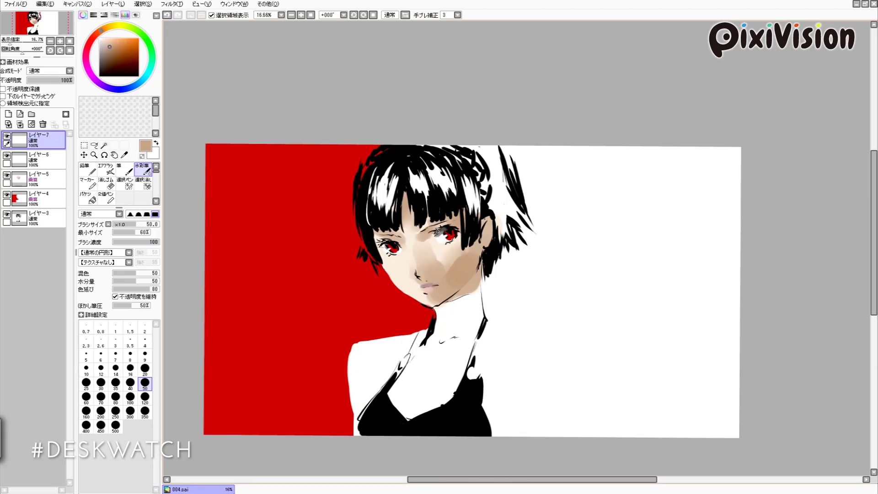
pyautogui.keyDown('alt'); pyautogui.click(383, 244); pyautogui.keyUp('alt')
pyautogui.moveTo(383, 245); pyautogui.dragTo(380, 248)
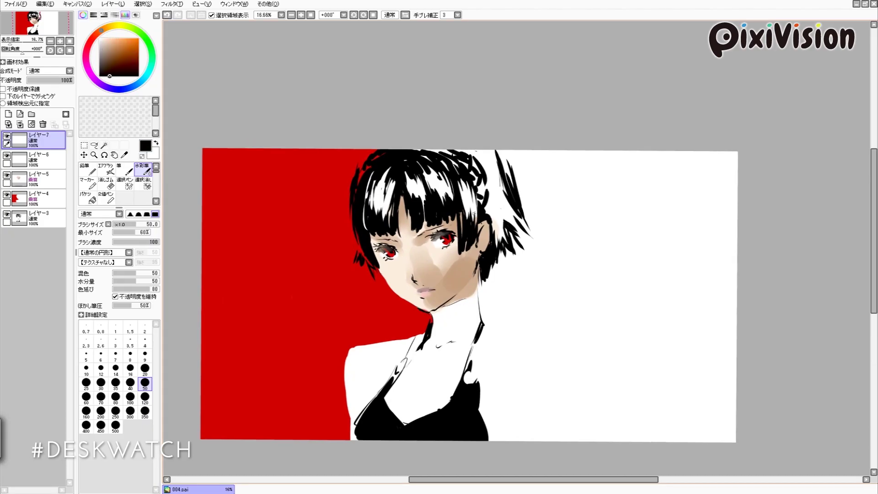
# Step: Blend greyish pink shading over the nose and cheek on the skin layer with the Watercolor brush at size 120
pyautogui.keyDown('alt'); pyautogui.click(403, 263); pyautogui.keyUp('alt')
pyautogui.click(39, 179)
pyautogui.click(144, 397)
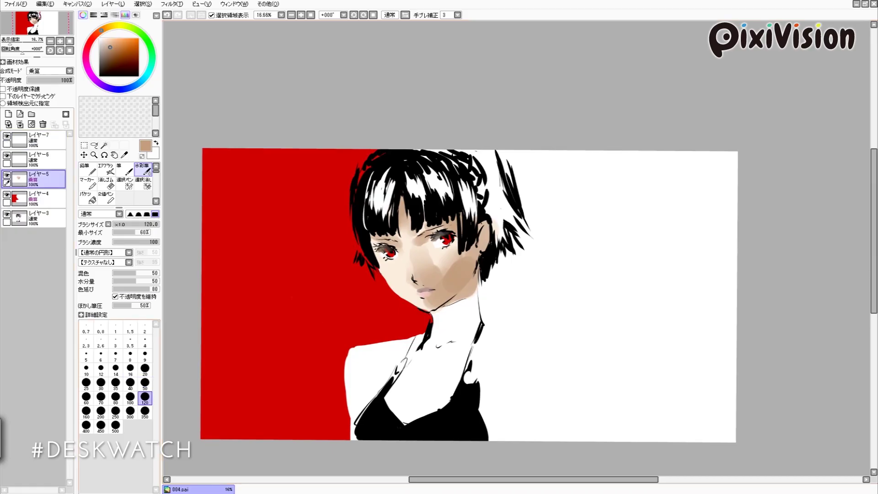
pyautogui.keyDown('alt'); pyautogui.click(423, 290); pyautogui.keyUp('alt')
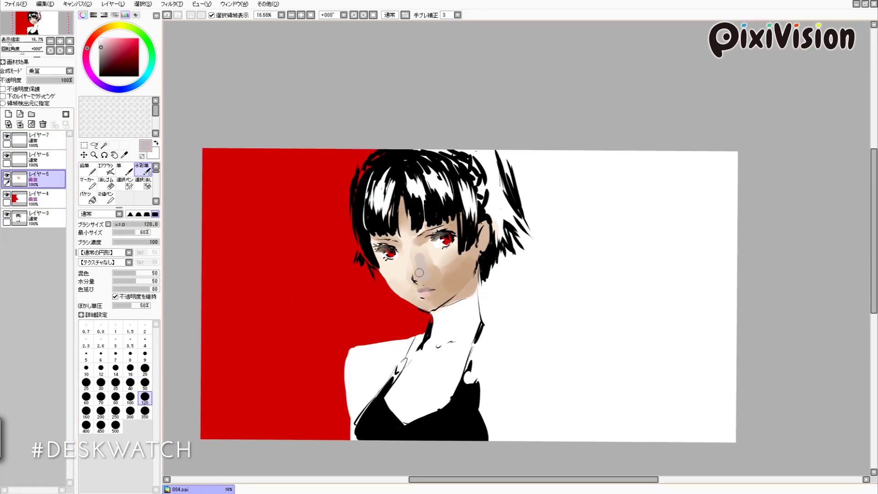
pyautogui.moveTo(419, 272)
pyautogui.mouseDown()
pyautogui.moveTo(455, 276)
pyautogui.moveTo(467, 266)
pyautogui.mouseUp()
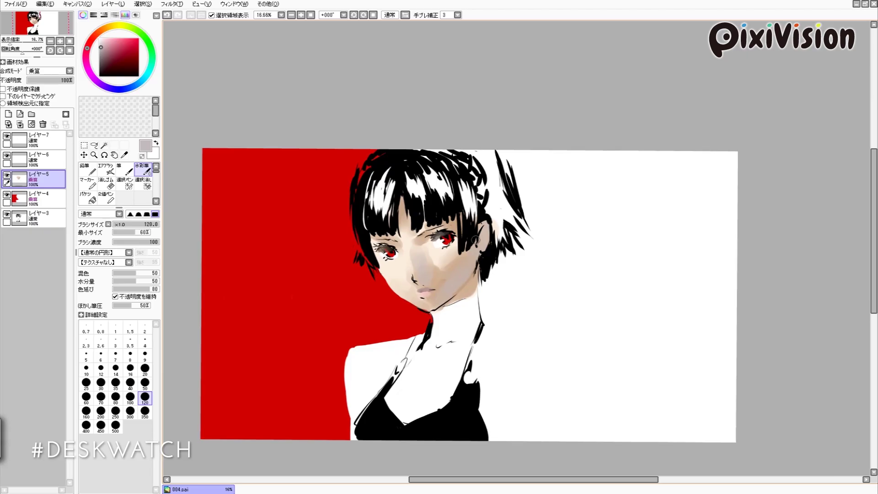
# Step: Add a new layer on top and paint red strokes through the far side hair with the pencil at size 50
pyautogui.hotkey('ctrl', 'shift', 'n')
pyautogui.press('n')
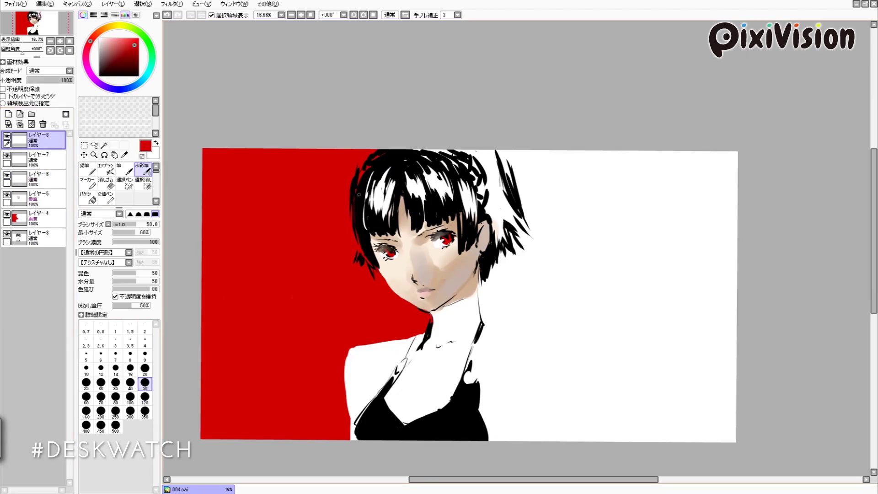
pyautogui.click(144, 341)
pyautogui.moveTo(369, 185); pyautogui.dragTo(370, 257)
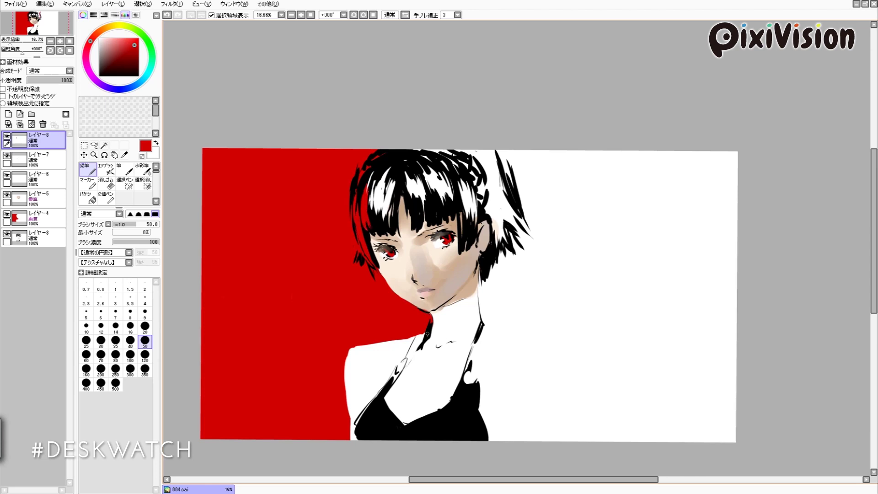
# Step: Paint a red edge along the far strap and side of the black top, using pencil size 120
pyautogui.moveTo(423, 334); pyautogui.dragTo(366, 414)
pyautogui.click(145, 355)
pyautogui.moveTo(391, 386); pyautogui.dragTo(354, 440)
# Step: Reshape the hair around and behind the ear with black and white strokes, thinning the outer spiky strands
pyautogui.scroll(2, 457, 297)
pyautogui.press('x')
pyautogui.moveTo(484, 201)
pyautogui.mouseDown()
pyautogui.moveTo(507, 256)
pyautogui.moveTo(478, 229)
pyautogui.mouseUp()
pyautogui.keyDown('alt'); pyautogui.click(481, 238); pyautogui.keyUp('alt')
pyautogui.moveTo(489, 275)
pyautogui.mouseDown()
pyautogui.moveTo(477, 238)
pyautogui.moveTo(501, 274)
pyautogui.moveTo(508, 226)
pyautogui.mouseUp()
# Step: Thin the outer spiky hair strands behind the ear with white pencil strokes at size 50
pyautogui.press('x')
pyautogui.scroll(-3, 497, 201)
pyautogui.press('[')
pyautogui.press('[')
pyautogui.press('[')
pyautogui.press('[')
pyautogui.press('[')
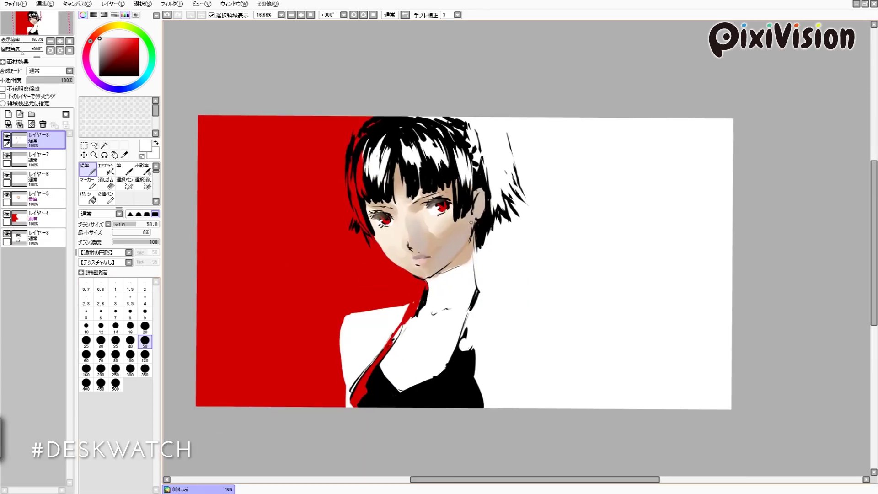
# Step: Carve the near arm out of the side of the black top with white pencil strokes at size 120, leaving a thin black outline
pyautogui.moveTo(463, 233)
pyautogui.mouseDown()
pyautogui.moveTo(487, 247)
pyautogui.moveTo(515, 212)
pyautogui.mouseUp()
pyautogui.press(']')
pyautogui.press(']')
pyautogui.press(']')
pyautogui.press(']')
pyautogui.press(']')
pyautogui.moveTo(519, 327); pyautogui.dragTo(513, 370)
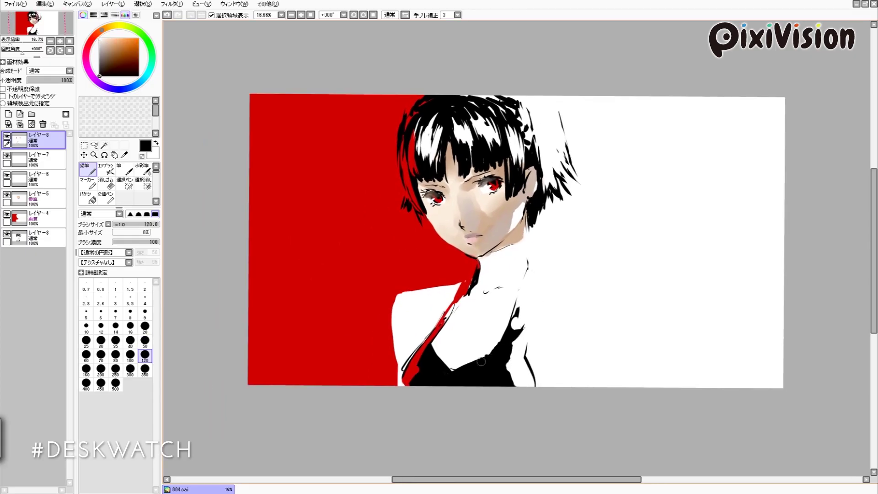
# Step: Touch up the linework with fine white pencil strokes at size 20
pyautogui.moveTo(616, 152); pyautogui.dragTo(595, 190)
pyautogui.press('[')
pyautogui.press('[')
pyautogui.press('[')
pyautogui.press('[')
pyautogui.press('[')
pyautogui.press('[')
pyautogui.press('[')
pyautogui.press('[')
pyautogui.press('[')
pyautogui.press('[')
pyautogui.moveTo(463, 170); pyautogui.dragTo(448, 185)
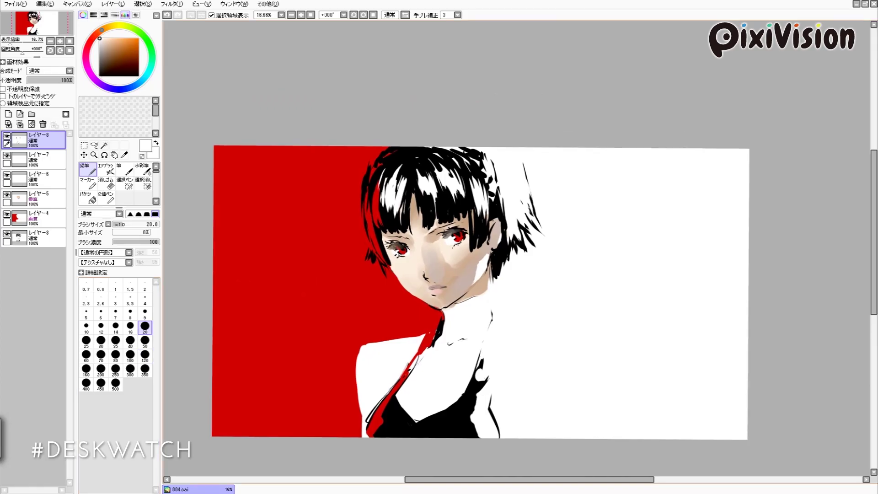
# Step: Add a Multiply layer on top and shade the white hair highlights in grey-blue with the Watercolor brush at size 120
pyautogui.scroll(1, 448, 185)
pyautogui.press(']')
pyautogui.press(']')
pyautogui.press(']')
pyautogui.press(']')
pyautogui.press(']')
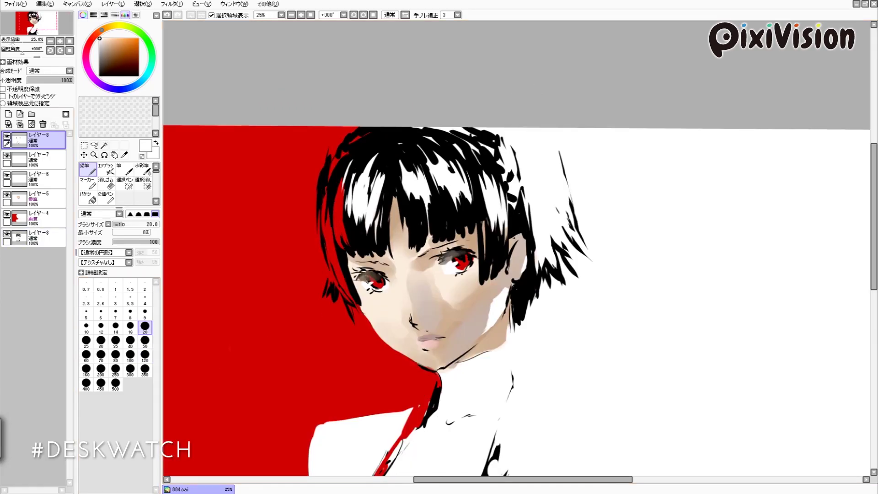
pyautogui.scroll(-2, 566, 274)
pyautogui.scroll(1, 566, 275)
pyautogui.hotkey('ctrl', 'shift', 'n')
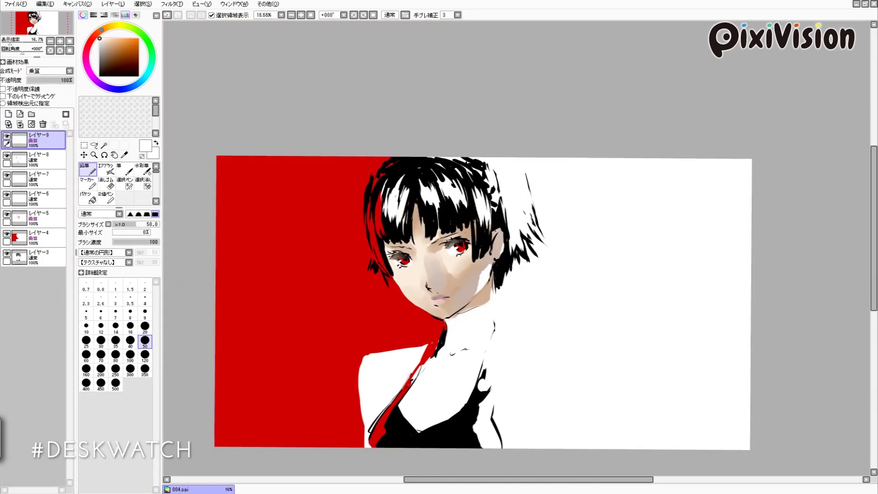
pyautogui.press('c')
pyautogui.moveTo(394, 224); pyautogui.dragTo(402, 196)
pyautogui.moveTo(444, 174)
pyautogui.mouseDown()
pyautogui.moveTo(457, 206)
pyautogui.moveTo(425, 213)
pyautogui.moveTo(407, 243)
pyautogui.mouseUp()
pyautogui.moveTo(470, 188); pyautogui.dragTo(490, 211)
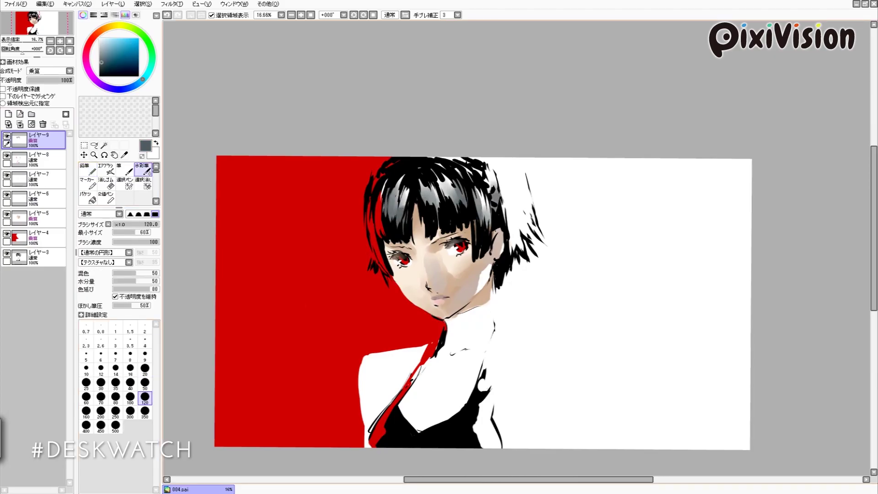
# Step: Shade the neck, collarbone and chest in soft grey with the Watercolor brush on the Multiply layer
pyautogui.moveTo(452, 325); pyautogui.dragTo(407, 326)
pyautogui.keyDown('alt'); pyautogui.click(407, 327); pyautogui.keyUp('alt')
pyautogui.keyDown('alt'); pyautogui.click(428, 369); pyautogui.keyUp('alt')
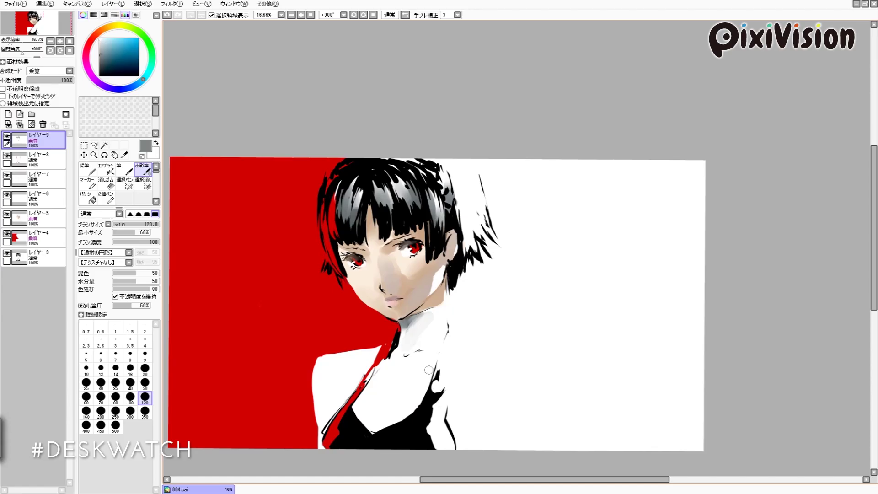
pyautogui.moveTo(428, 370)
pyautogui.mouseDown()
pyautogui.moveTo(402, 357)
pyautogui.moveTo(361, 412)
pyautogui.moveTo(398, 427)
pyautogui.moveTo(417, 394)
pyautogui.mouseUp()
pyautogui.keyDown('alt'); pyautogui.click(408, 386); pyautogui.keyUp('alt')
pyautogui.keyDown('alt'); pyautogui.click(366, 402); pyautogui.keyUp('alt')
pyautogui.keyDown('alt'); pyautogui.click(402, 411); pyautogui.keyUp('alt')
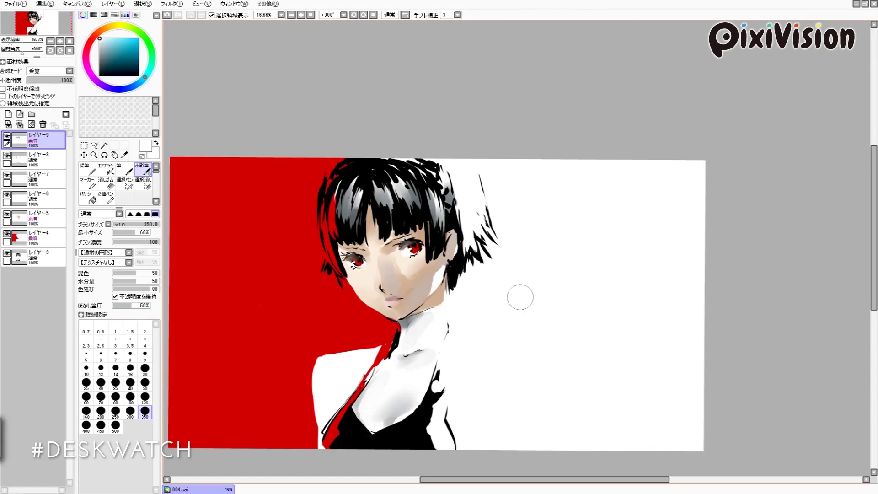
# Step: Brush soft grey shading onto the far shoulder and beside the near arm with the Watercolor brush at size 120
pyautogui.moveTo(520, 298); pyautogui.dragTo(527, 309)
pyautogui.keyDown('alt'); pyautogui.click(341, 403); pyautogui.keyUp('alt')
pyautogui.moveTo(353, 396); pyautogui.dragTo(345, 413)
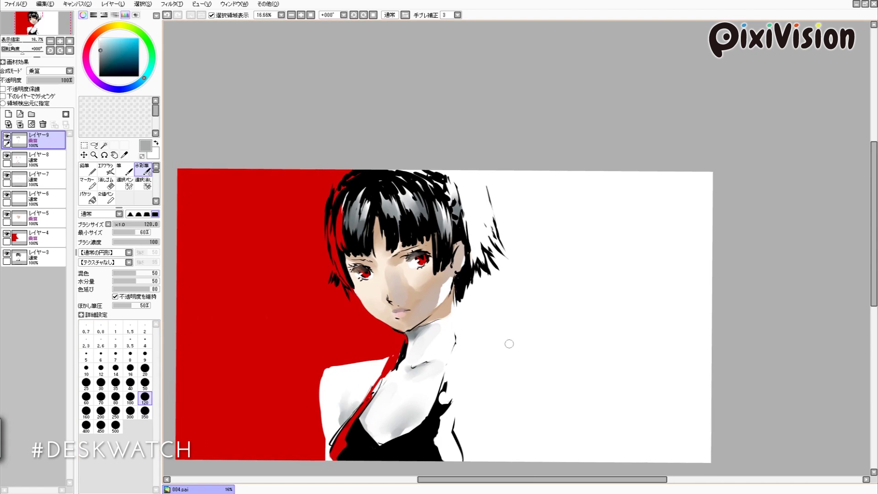
pyautogui.moveTo(463, 417)
pyautogui.mouseDown()
pyautogui.moveTo(483, 428)
pyautogui.moveTo(466, 423)
pyautogui.mouseUp()
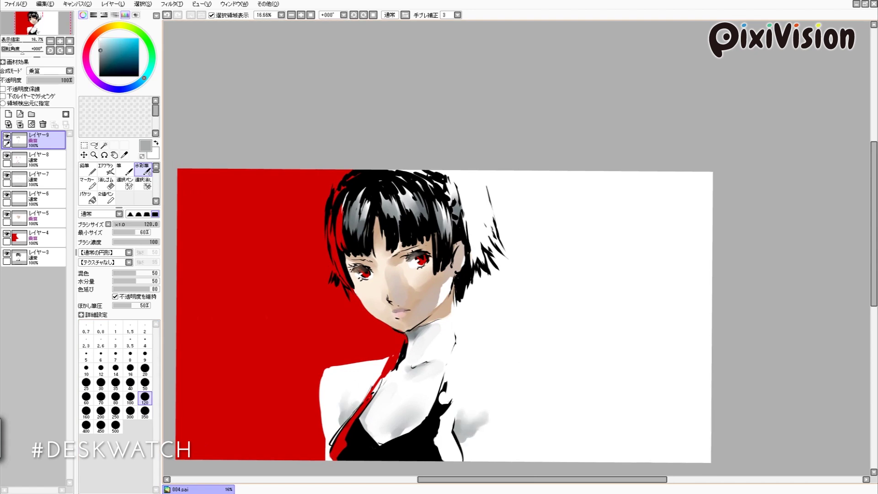
pyautogui.keyDown('alt'); pyautogui.click(484, 425); pyautogui.keyUp('alt')
pyautogui.keyDown('alt'); pyautogui.click(468, 437); pyautogui.keyUp('alt')
pyautogui.keyDown('alt'); pyautogui.click(512, 342); pyautogui.keyUp('alt')
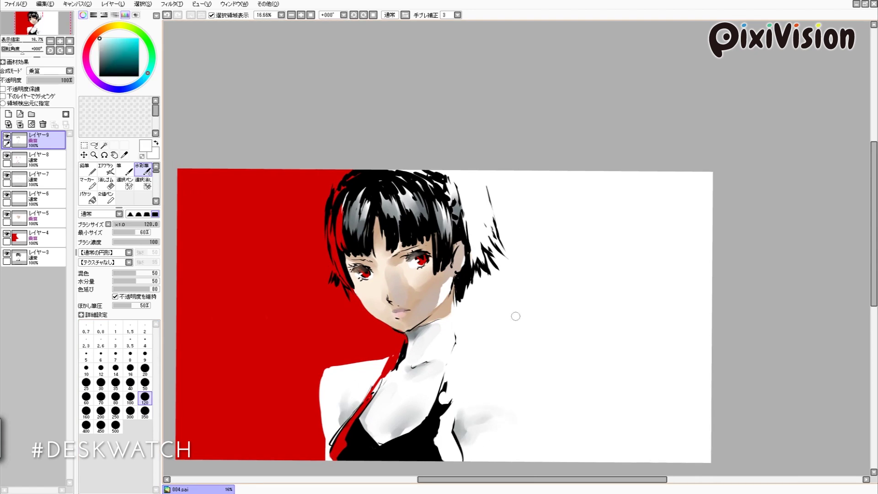
# Step: Merge all the painting layers into the base layer and add a new empty layer on top
pyautogui.moveTo(455, 330)
pyautogui.mouseDown()
pyautogui.moveTo(466, 363)
pyautogui.moveTo(475, 335)
pyautogui.mouseUp()
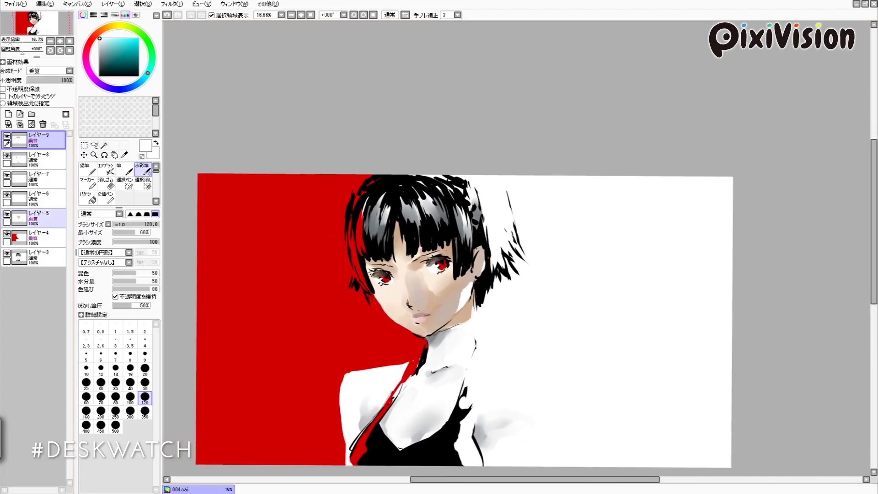
pyautogui.click(39, 237)
pyautogui.click(19, 124)
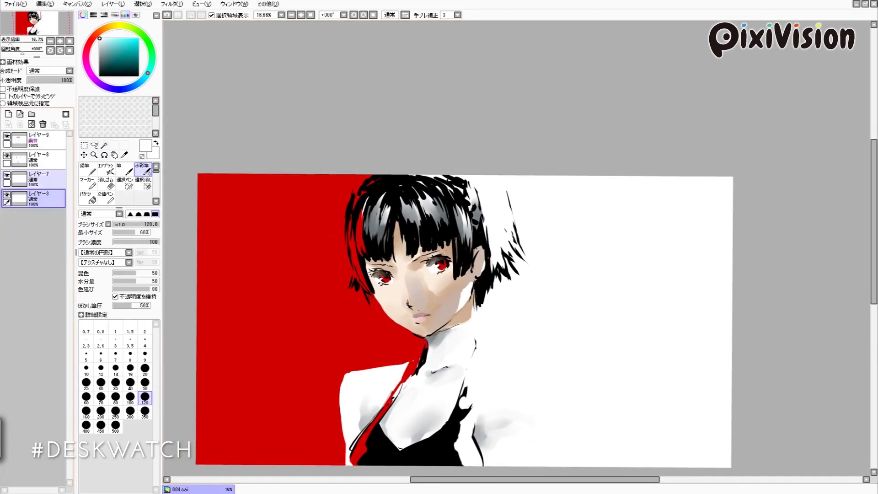
pyautogui.click(39, 140)
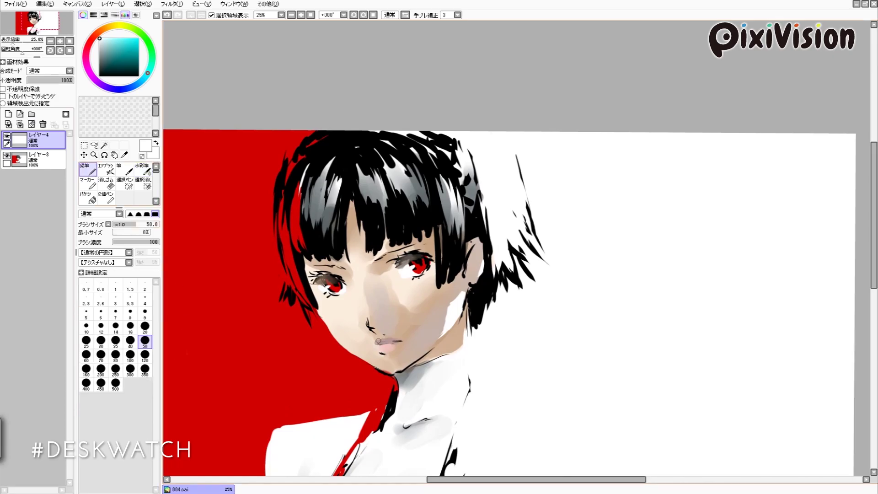
# Step: Retouch the far jawline and chin with the pencil at size 50, and merge the layer down
pyautogui.hotkey('ctrl', 'z')
pyautogui.keyDown('alt'); pyautogui.click(369, 355); pyautogui.keyUp('alt')
pyautogui.moveTo(397, 369); pyautogui.dragTo(414, 377)
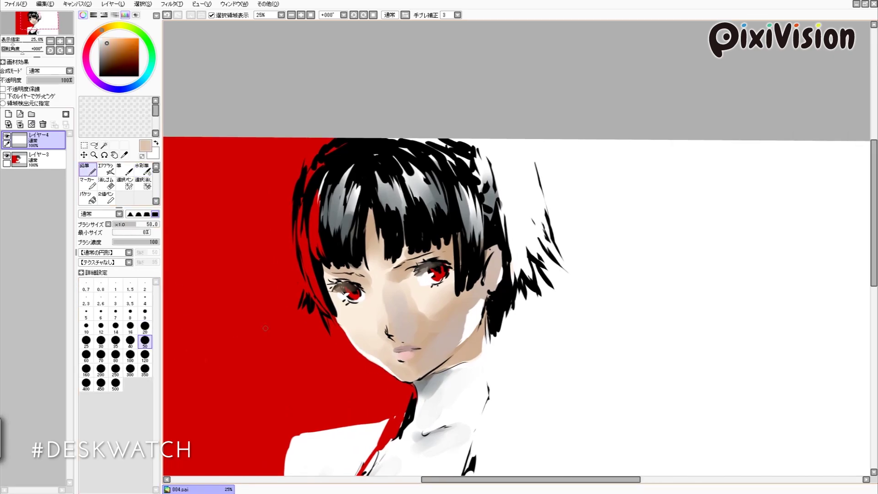
pyautogui.click(142, 169)
pyautogui.hotkey('ctrl', 'e')
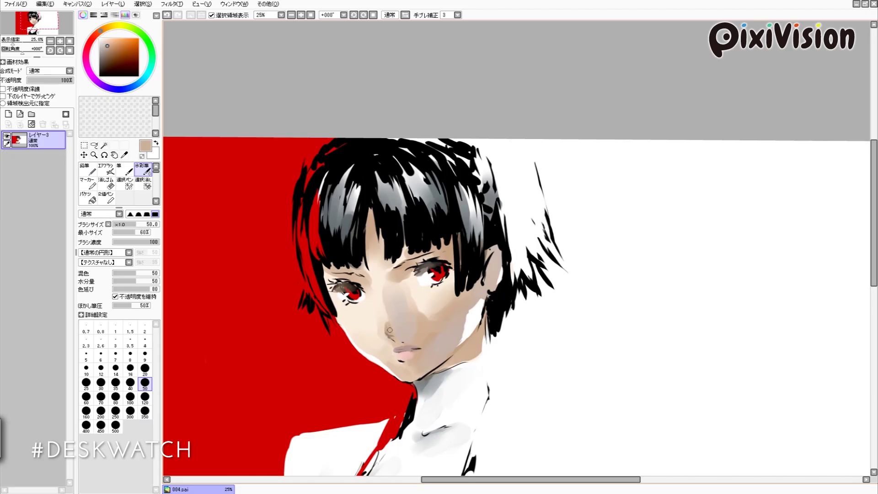
# Step: Paint over the black nose outline with sampled skin tones, using the Watercolor brush at size 50
pyautogui.keyDown('alt'); pyautogui.click(392, 332); pyautogui.keyUp('alt')
pyautogui.keyDown('alt'); pyautogui.click(384, 328); pyautogui.keyUp('alt')
pyautogui.press('n')
pyautogui.keyDown('alt'); pyautogui.click(407, 341); pyautogui.keyUp('alt')
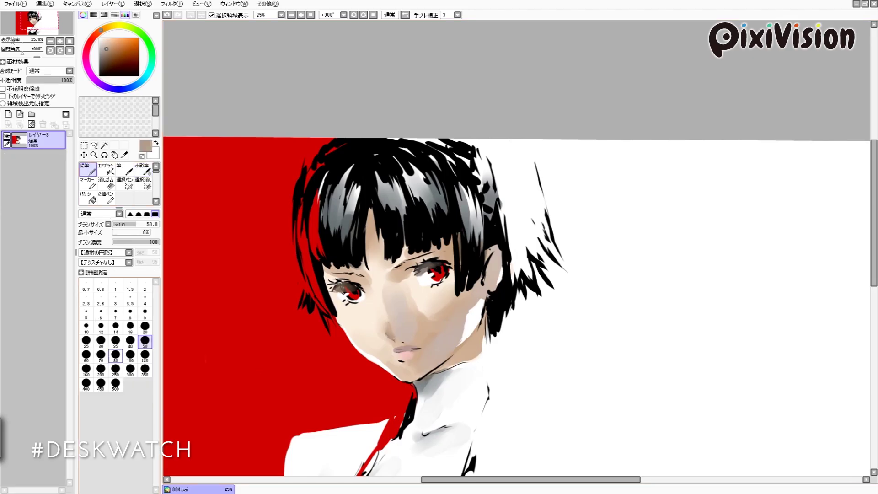
# Step: Draw the nostril in brown-grey with a smaller pencil and blend the nose tip with the Watercolor brush at size 50
pyautogui.press('[')
pyautogui.press('[')
pyautogui.press('[')
pyautogui.press('[')
pyautogui.press('[')
pyautogui.keyDown('alt'); pyautogui.click(407, 341); pyautogui.keyUp('alt')
pyautogui.press('v')
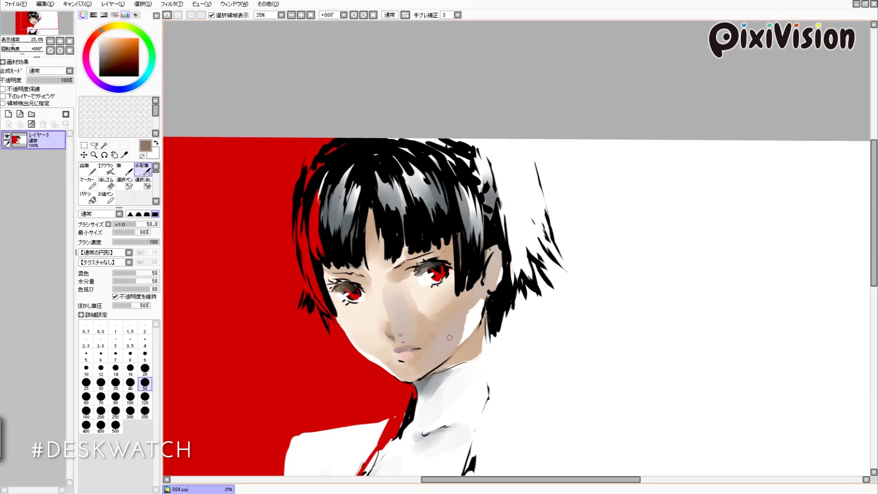
pyautogui.moveTo(402, 332)
pyautogui.mouseDown()
pyautogui.moveTo(383, 306)
pyautogui.moveTo(375, 325)
pyautogui.mouseUp()
pyautogui.keyDown('alt'); pyautogui.click(385, 316); pyautogui.keyUp('alt')
pyautogui.keyDown('alt'); pyautogui.click(384, 332); pyautogui.keyUp('alt')
# Step: Blend brown-grey and tan shading around the near eye and eyebrow with the Watercolor brush at sizes 20 and 50
pyautogui.press('[')
pyautogui.press('[')
pyautogui.press('[')
pyautogui.press('[')
pyautogui.press('[')
pyautogui.keyDown('alt'); pyautogui.click(393, 239); pyautogui.keyUp('alt')
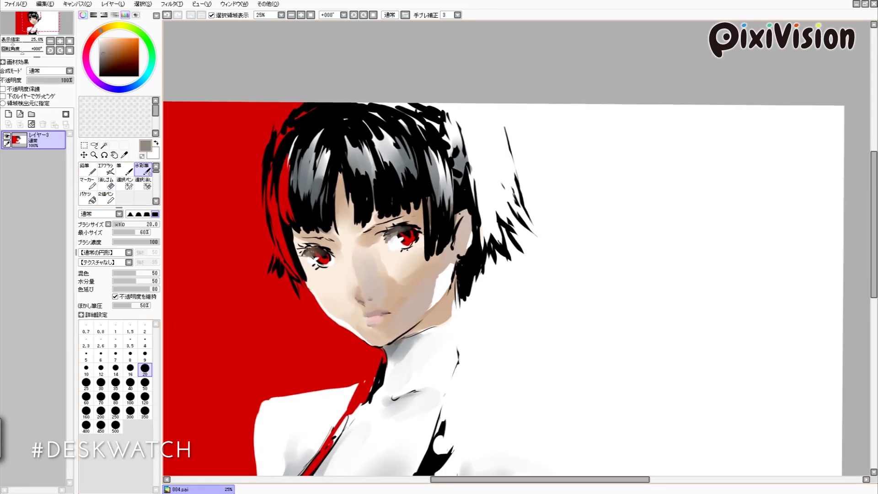
pyautogui.keyDown('alt'); pyautogui.click(371, 231); pyautogui.keyUp('alt')
pyautogui.press(']')
pyautogui.press(']')
pyautogui.press(']')
pyautogui.press(']')
pyautogui.press(']')
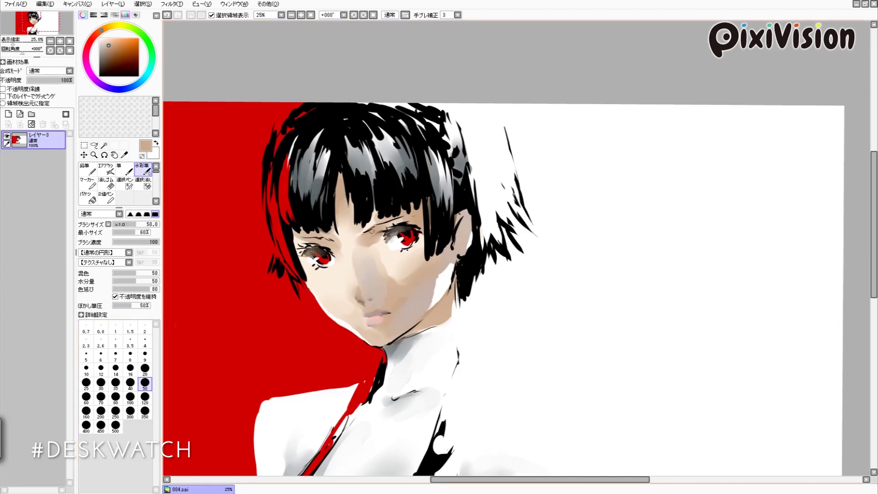
# Step: Repaint the lips and mouth line in sampled pinkish skin tones with the pencil at size 20
pyautogui.press('n')
pyautogui.keyDown('alt'); pyautogui.click(393, 314); pyautogui.keyUp('alt')
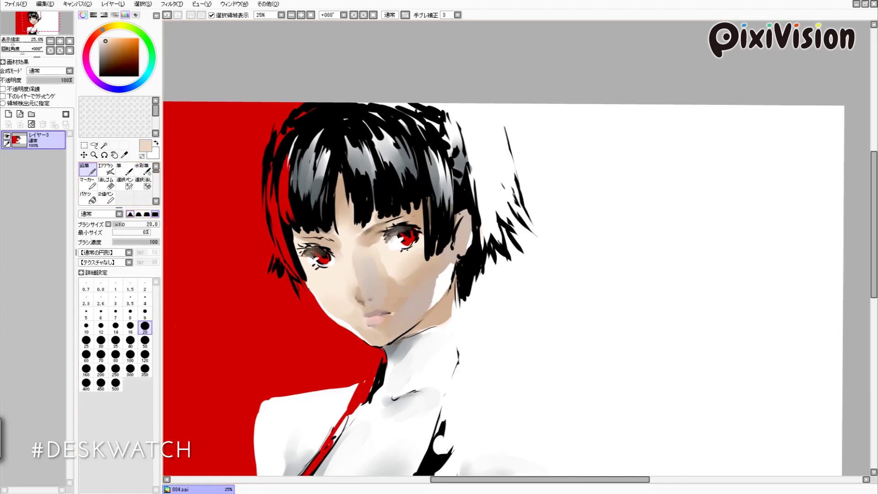
pyautogui.press('v')
pyautogui.press('n')
pyautogui.keyDown('alt'); pyautogui.click(393, 313); pyautogui.keyUp('alt')
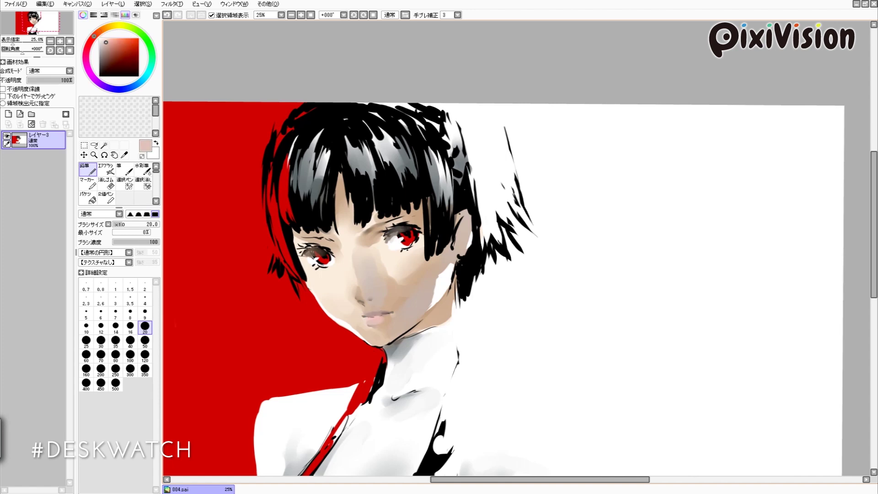
# Step: Deepen the lip shading and smooth the nose and cheek tones with the Watercolor brush at sizes 50 and 120
pyautogui.press('v')
pyautogui.press(']')
pyautogui.press(']')
pyautogui.press(']')
pyautogui.press(']')
pyautogui.press(']')
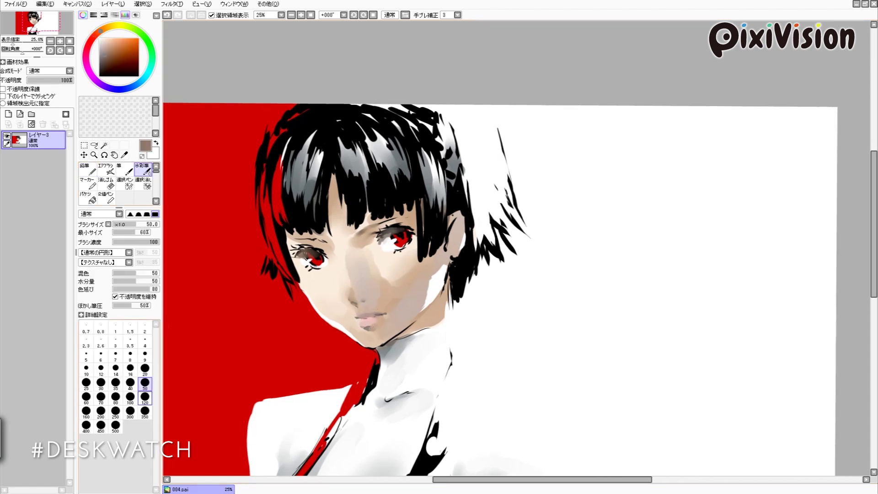
pyautogui.keyDown('alt'); pyautogui.click(389, 294); pyautogui.keyUp('alt')
pyautogui.scroll(1, 399, 300)
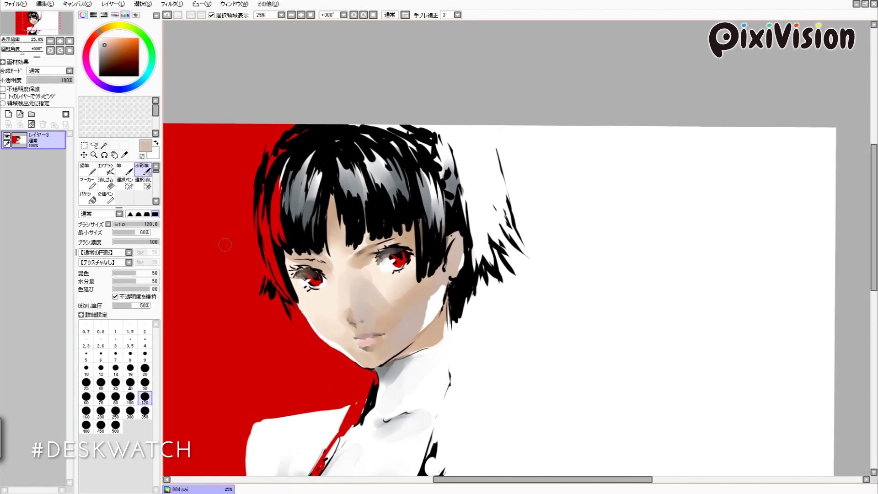
# Step: Add a new layer and paint the irises in bright red with the Watercolor brush at size 50
pyautogui.press('n')
pyautogui.keyDown('alt'); pyautogui.click(381, 259); pyautogui.keyUp('alt')
pyautogui.press('v')
pyautogui.press('[')
pyautogui.press('[')
pyautogui.press('[')
pyautogui.press('[')
pyautogui.press('[')
pyautogui.hotkey('ctrl', 'shift', 'n')
pyautogui.keyDown('alt'); pyautogui.click(396, 257); pyautogui.keyUp('alt')
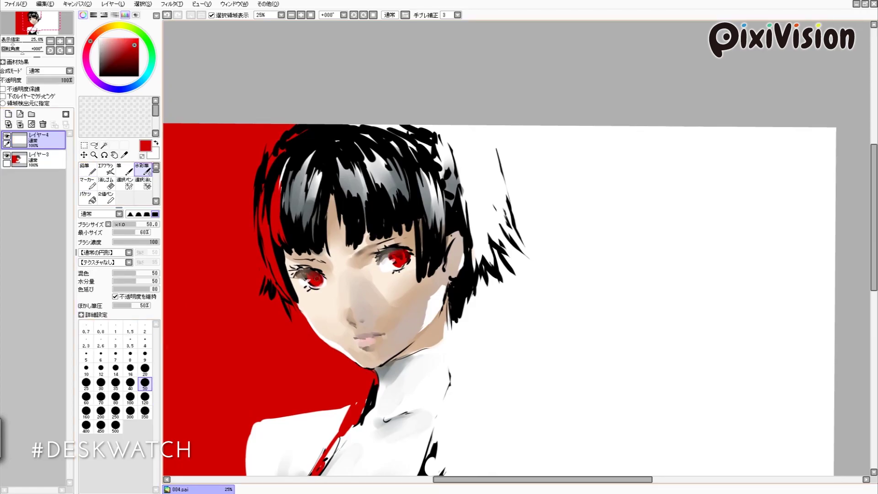
# Step: Shade the irises and surrounding eye whites with dark red, near-black and cream tones, using the Watercolor brush at size 30
pyautogui.keyDown('alt'); pyautogui.click(404, 265); pyautogui.keyUp('alt')
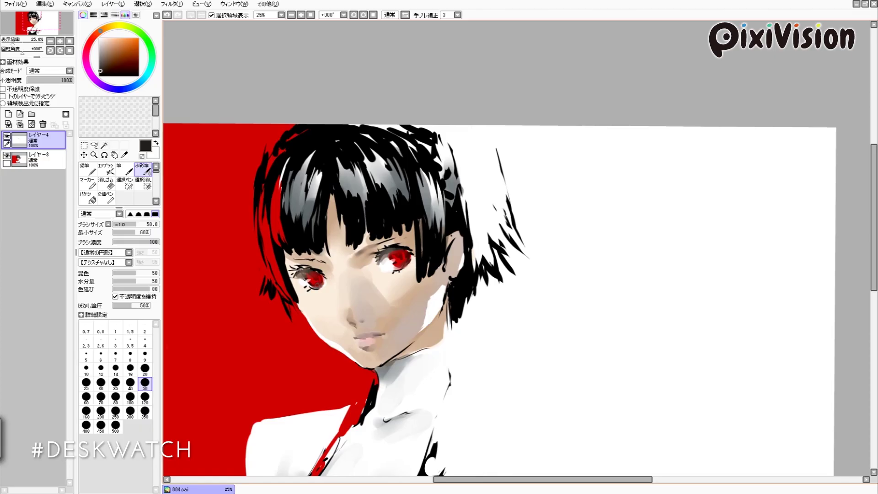
pyautogui.press('[')
pyautogui.press('[')
pyautogui.keyDown('alt'); pyautogui.click(305, 279); pyautogui.keyUp('alt')
pyautogui.press('[')
pyautogui.keyDown('alt'); pyautogui.click(393, 263); pyautogui.keyUp('alt')
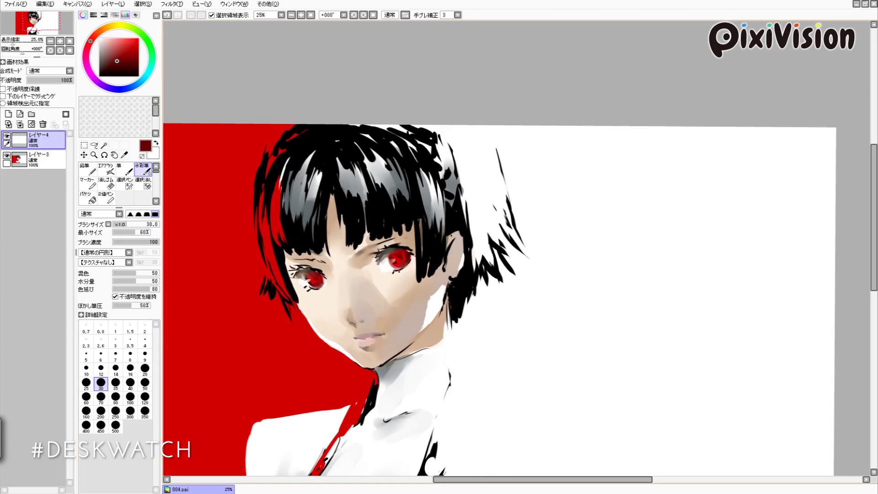
pyautogui.keyDown('alt'); pyautogui.click(391, 262); pyautogui.keyUp('alt')
pyautogui.keyDown('alt'); pyautogui.click(393, 274); pyautogui.keyUp('alt')
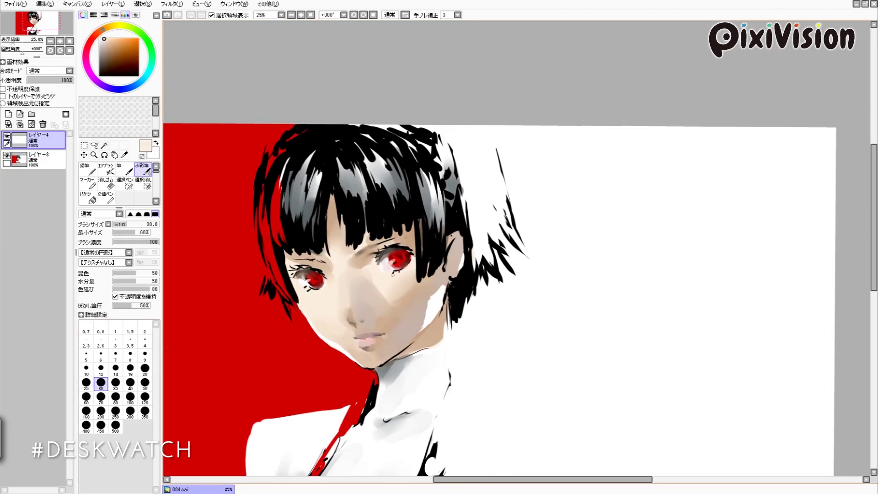
# Step: Retouch the far eye's dark lid and eye white with the pencil at size 20, using sampled black, white and brown
pyautogui.keyDown('alt'); pyautogui.click(309, 277); pyautogui.keyUp('alt')
pyautogui.keyDown('alt'); pyautogui.click(311, 274); pyautogui.keyUp('alt')
pyautogui.press('n')
pyautogui.keyDown('alt'); pyautogui.click(309, 278); pyautogui.keyUp('alt')
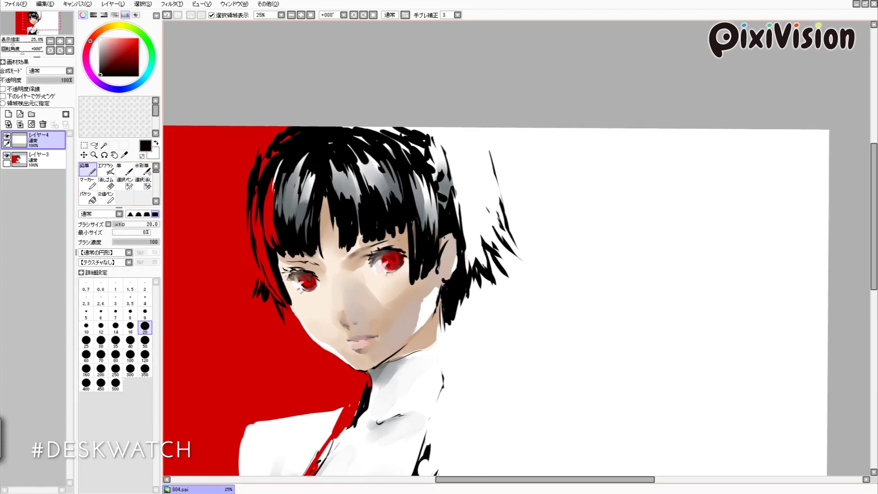
pyautogui.moveTo(100, 75); pyautogui.dragTo(100, 37)
pyautogui.keyDown('alt'); pyautogui.click(296, 277); pyautogui.keyUp('alt')
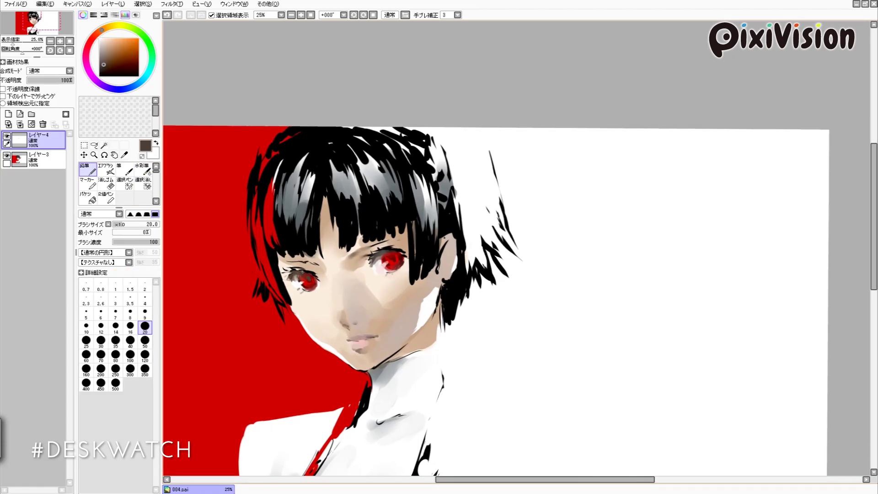
# Step: Refine the near eye's iris, lid and lashes with the pencil at size 20, using dark red, cream and brown
pyautogui.keyDown('alt'); pyautogui.click(382, 258); pyautogui.keyUp('alt')
pyautogui.moveTo(503, 298); pyautogui.dragTo(518, 289)
pyautogui.keyDown('alt'); pyautogui.click(405, 250); pyautogui.keyUp('alt')
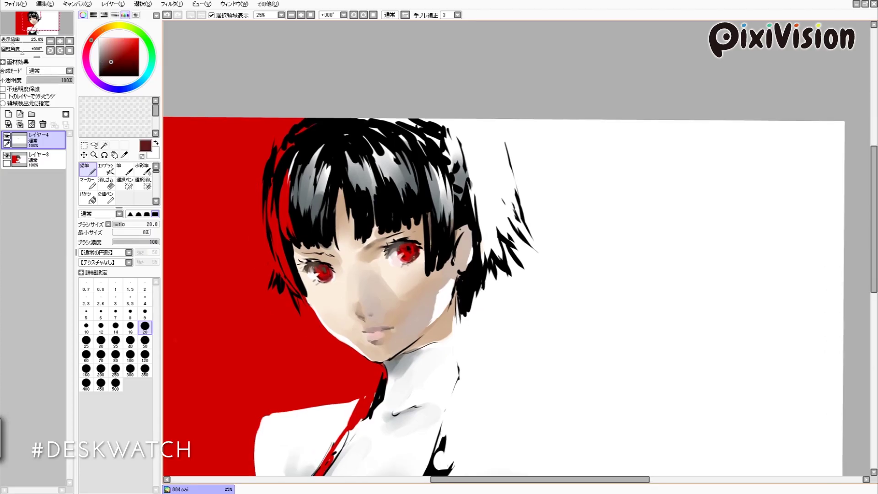
pyautogui.press('End')
pyautogui.press('End')
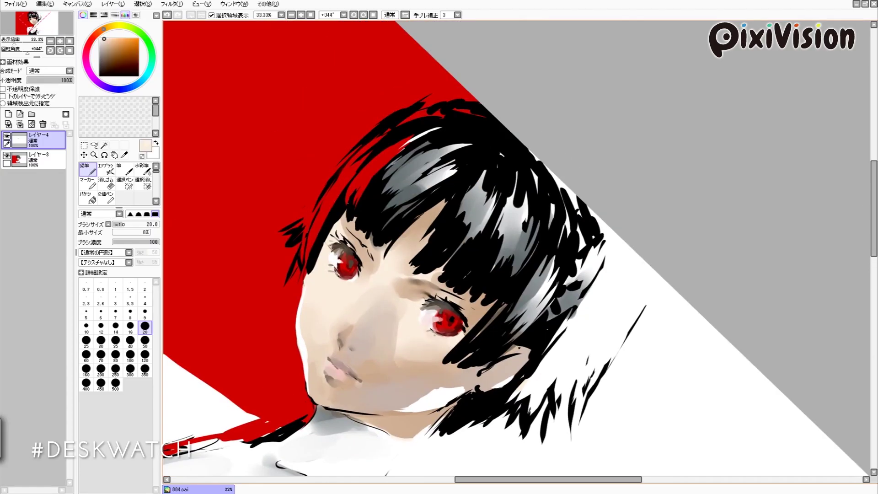
pyautogui.press('Delete')
pyautogui.hotkey('ctrl', '+')
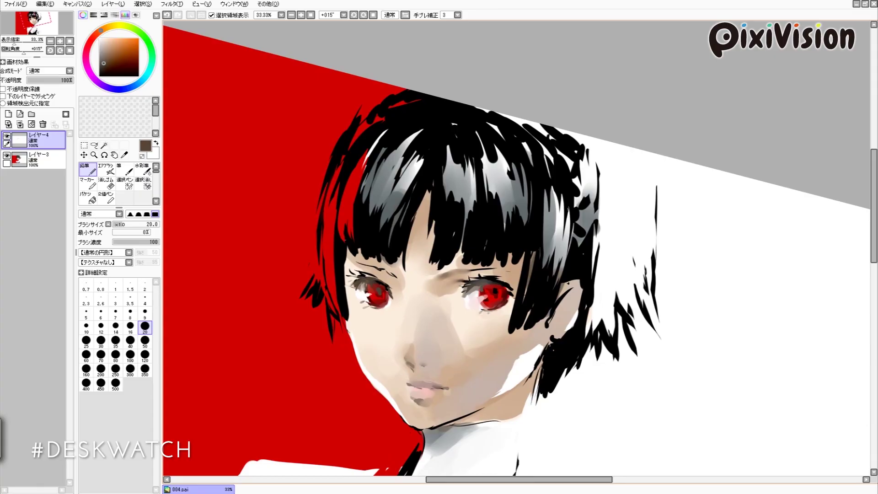
# Step: Blend the near eye's iris and pupil in dark red with the Watercolor brush at size 30
pyautogui.press('c')
pyautogui.press('Delete')
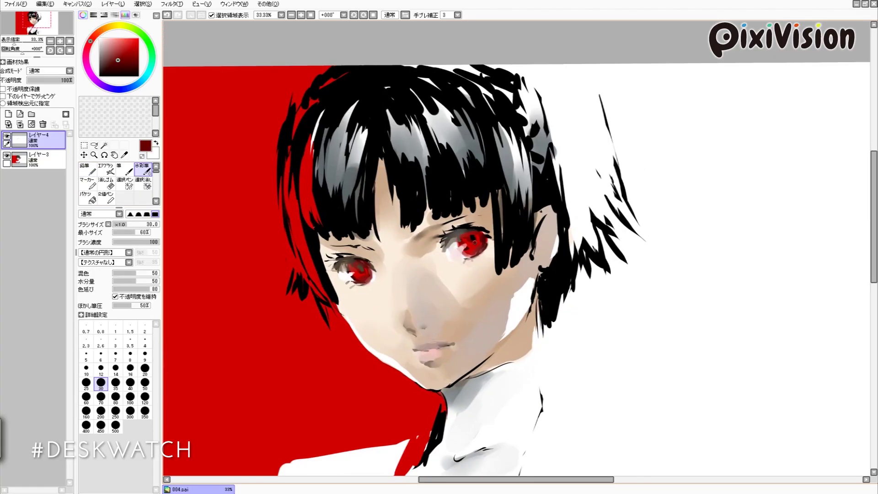
pyautogui.keyDown('alt'); pyautogui.click(481, 230); pyautogui.keyUp('alt')
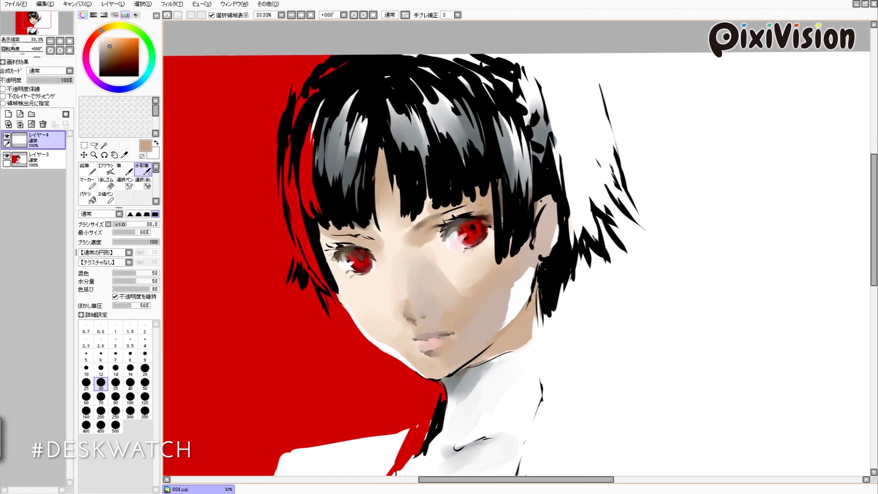
# Step: Add white highlights to the nose and lower lip with the pencil at size 20, softening edges with the Watercolor brush
pyautogui.press('n')
pyautogui.press('x')
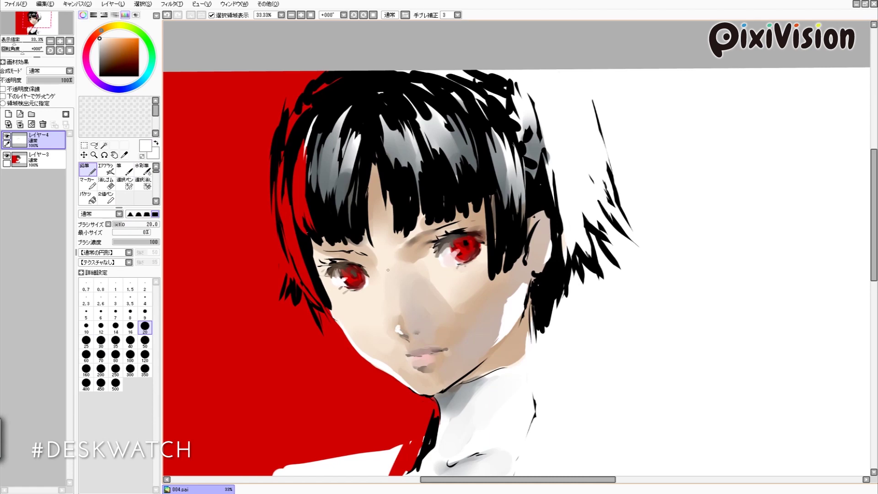
pyautogui.press('c')
pyautogui.moveTo(397, 320)
pyautogui.mouseDown()
pyautogui.moveTo(392, 309)
pyautogui.moveTo(404, 338)
pyautogui.moveTo(389, 297)
pyautogui.moveTo(401, 350)
pyautogui.mouseUp()
pyautogui.press('n')
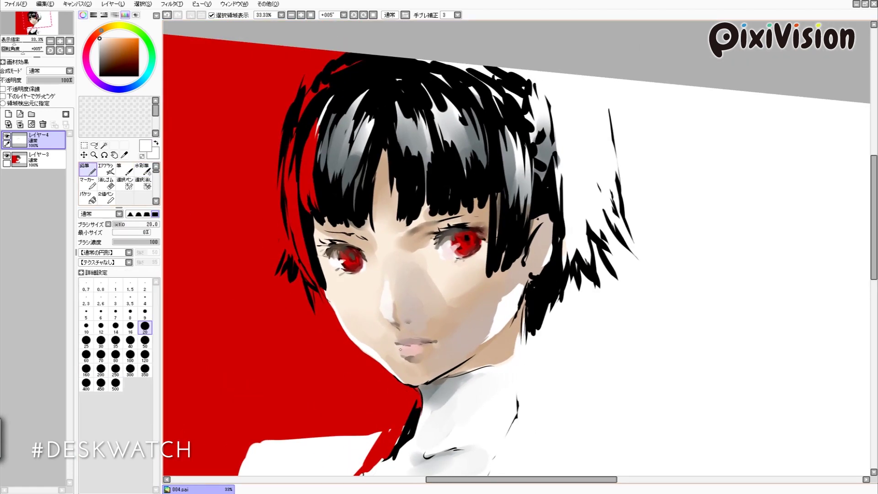
pyautogui.keyDown('alt'); pyautogui.click(403, 336); pyautogui.keyUp('alt')
pyautogui.press('x')
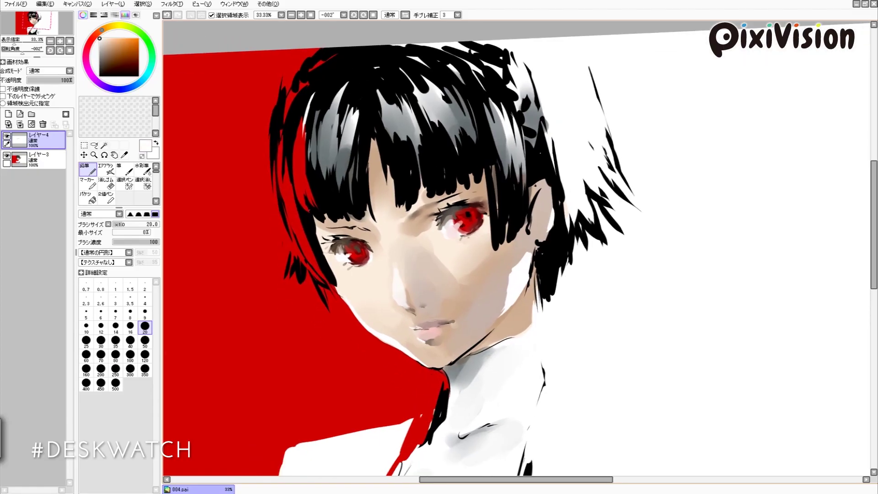
pyautogui.moveTo(425, 333); pyautogui.dragTo(404, 368)
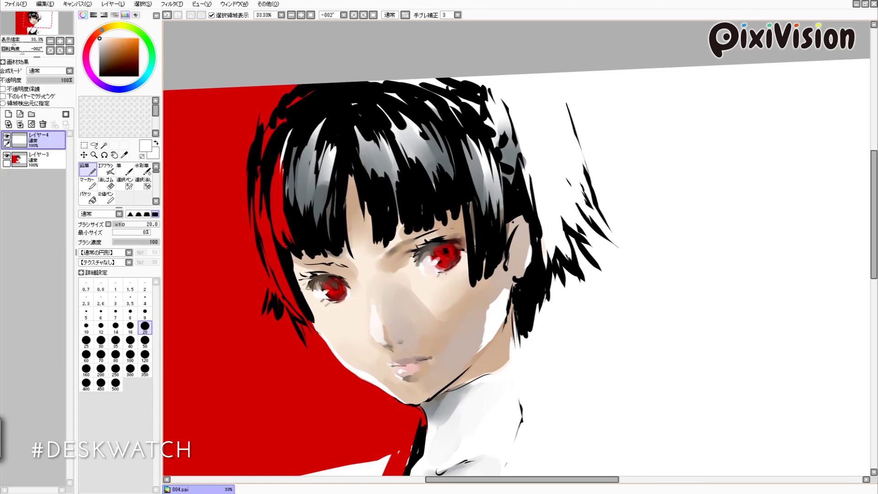
# Step: Brighten both irises with a more vivid red, using the pencil at size 20
pyautogui.keyDown('alt'); pyautogui.click(472, 273); pyautogui.keyUp('alt')
pyautogui.moveTo(127, 40)
pyautogui.mouseDown()
pyautogui.moveTo(120, 56)
pyautogui.moveTo(101, 38)
pyautogui.moveTo(110, 61)
pyautogui.moveTo(133, 43)
pyautogui.moveTo(103, 49)
pyautogui.moveTo(134, 45)
pyautogui.mouseUp()
pyautogui.press('End')
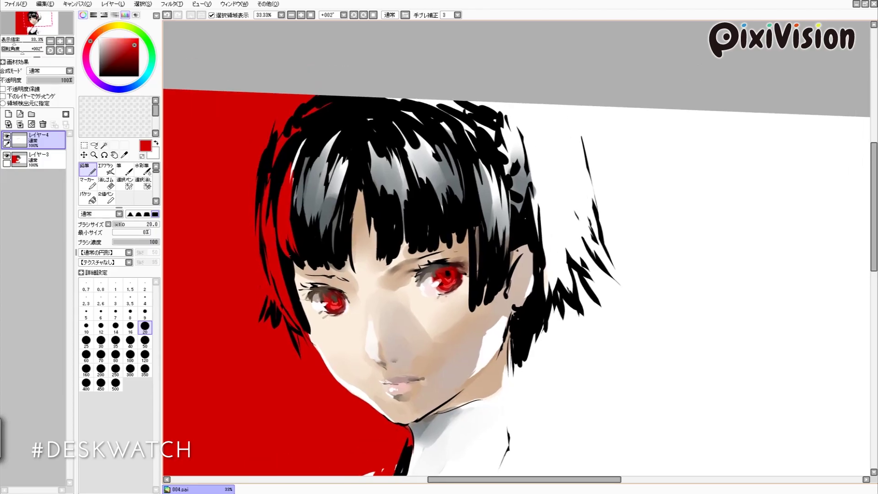
# Step: Soften and reshape the far eyebrow with sampled brown, dark grey and cream tones, using the Watercolor brush at size 35
pyautogui.press('Delete')
pyautogui.press('c')
pyautogui.press('Delete')
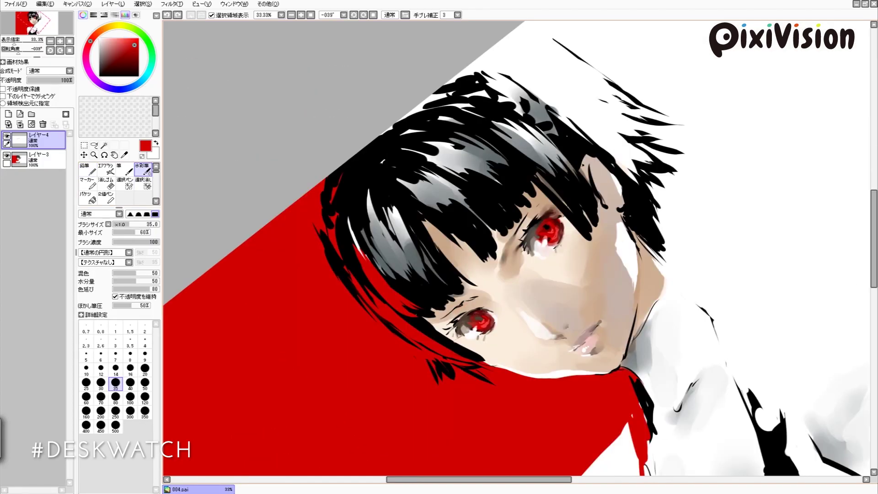
pyautogui.keyDown('alt'); pyautogui.click(461, 306); pyautogui.keyUp('alt')
pyautogui.press('n')
pyautogui.keyDown('alt'); pyautogui.click(463, 304); pyautogui.keyUp('alt')
pyautogui.press('c')
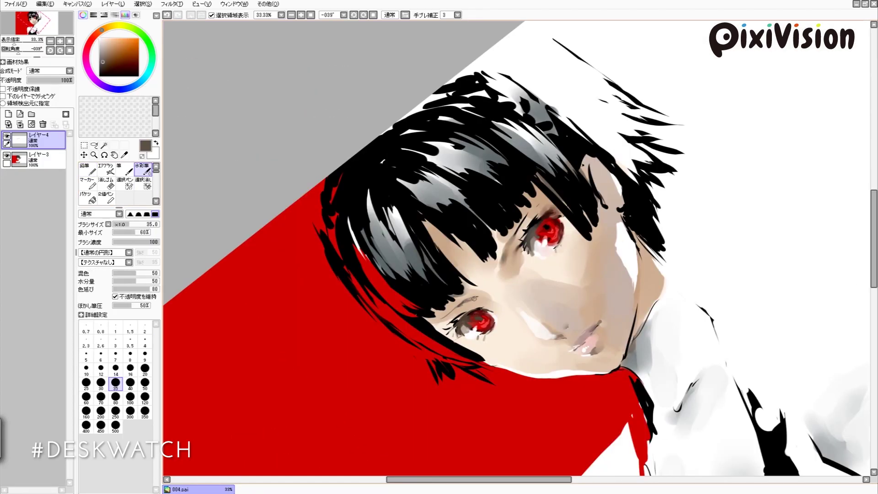
pyautogui.keyDown('alt'); pyautogui.click(461, 307); pyautogui.keyUp('alt')
pyautogui.press('End')
pyautogui.keyDown('alt'); pyautogui.click(448, 230); pyautogui.keyUp('alt')
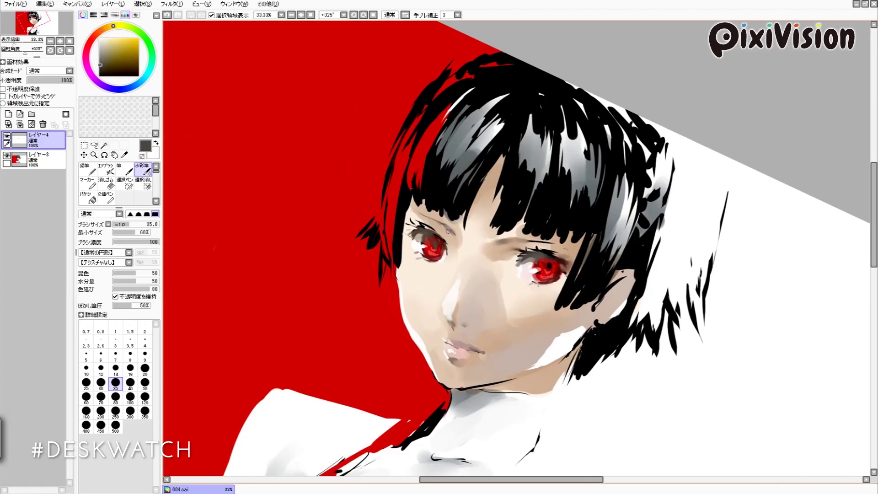
pyautogui.keyDown('alt'); pyautogui.click(448, 233); pyautogui.keyUp('alt')
pyautogui.press('Delete')
pyautogui.press('Home')
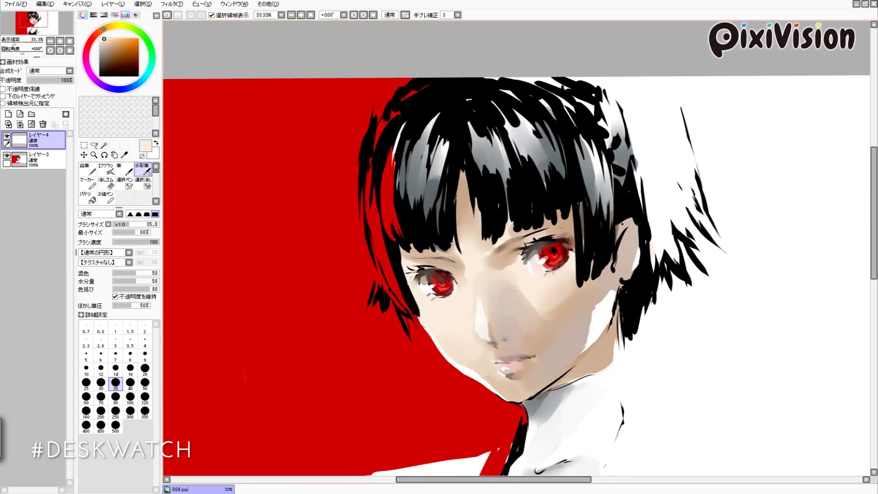
# Step: Retouch the face and jawline with the pencil in sampled skin tones, and merge the retouching layer into the painting below
pyautogui.keyDown('alt'); pyautogui.click(384, 296); pyautogui.keyUp('alt')
pyautogui.scroll(1, 208, 300)
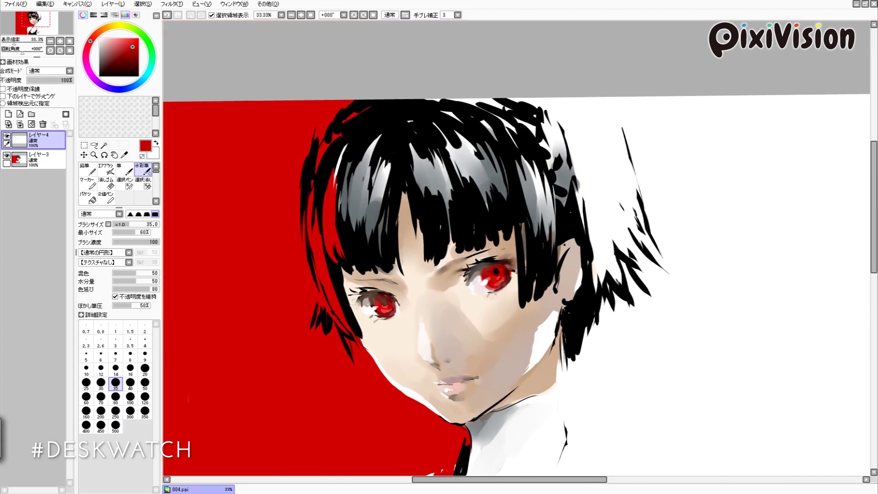
pyautogui.moveTo(516, 379); pyautogui.dragTo(495, 324)
pyautogui.press('n')
pyautogui.keyDown('alt'); pyautogui.click(495, 325); pyautogui.keyUp('alt')
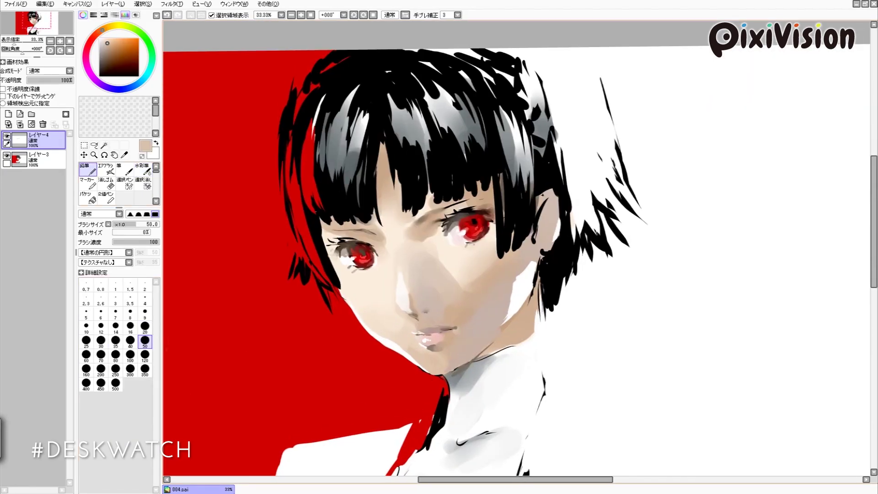
pyautogui.press('-')
pyautogui.press('+')
pyautogui.click(145, 310)
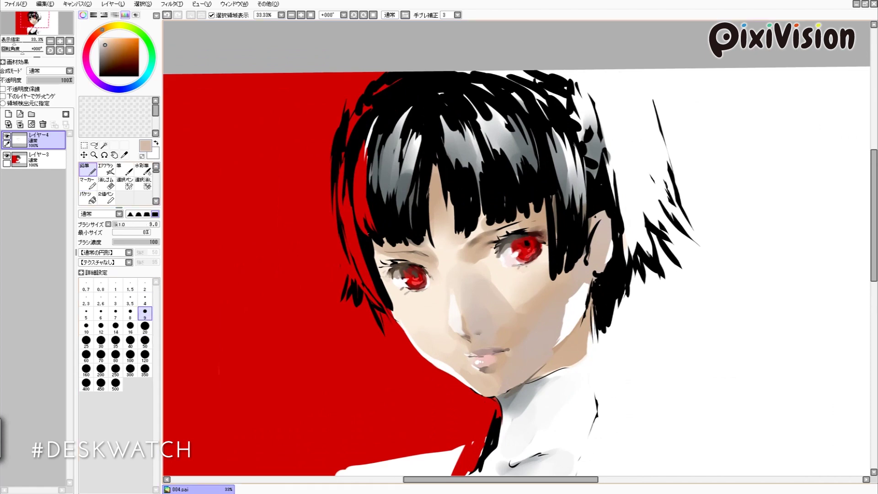
pyautogui.press('c')
pyautogui.hotkey('ctrl', 'e')
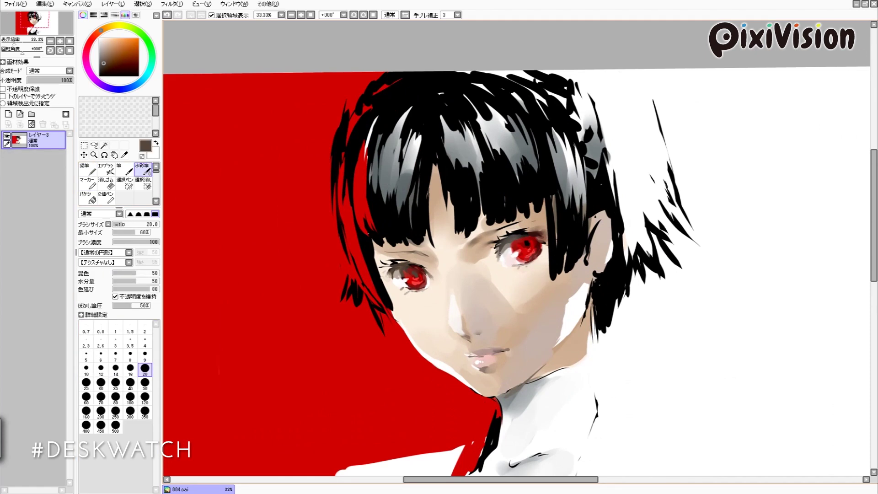
# Step: Refine the eye whites and the far eye's outer corner with cream and greyish beige, using the pencil at sizes 9 and 14
pyautogui.keyDown('alt'); pyautogui.click(510, 266); pyautogui.keyUp('alt')
pyautogui.press('n')
pyautogui.moveTo(275, 259); pyautogui.dragTo(313, 119)
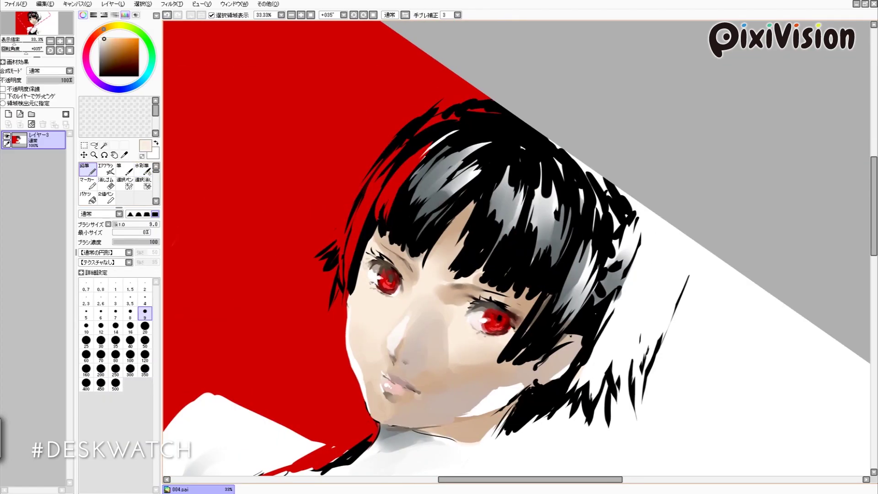
pyautogui.keyDown('alt'); pyautogui.click(370, 283); pyautogui.keyUp('alt')
pyautogui.press(']')
pyautogui.press(']')
pyautogui.press(']')
pyautogui.keyDown('alt'); pyautogui.click(371, 281); pyautogui.keyUp('alt')
pyautogui.keyDown('alt'); pyautogui.click(367, 280); pyautogui.keyUp('alt')
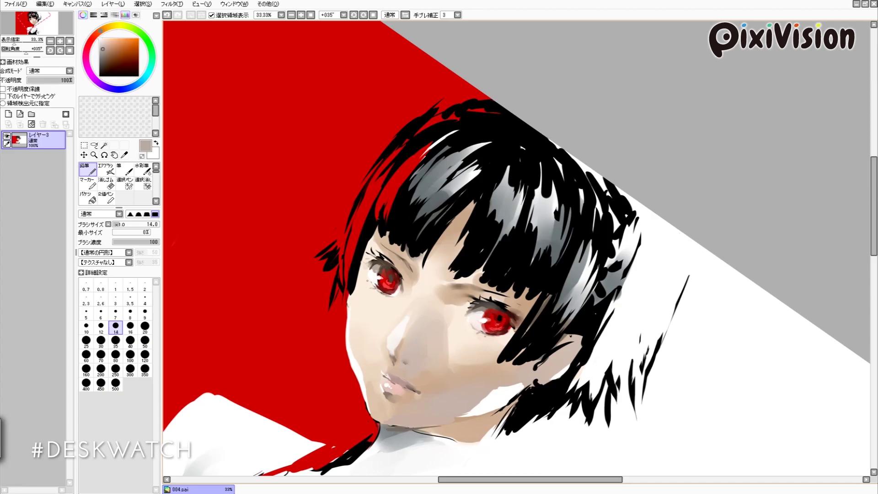
# Step: Retouch the near eye's white and iris edge with sampled pale pink, using the pencil at size 14
pyautogui.press('Delete')
pyautogui.press('Delete')
pyautogui.press('Delete')
pyautogui.keyDown('alt'); pyautogui.click(543, 277); pyautogui.keyUp('alt')
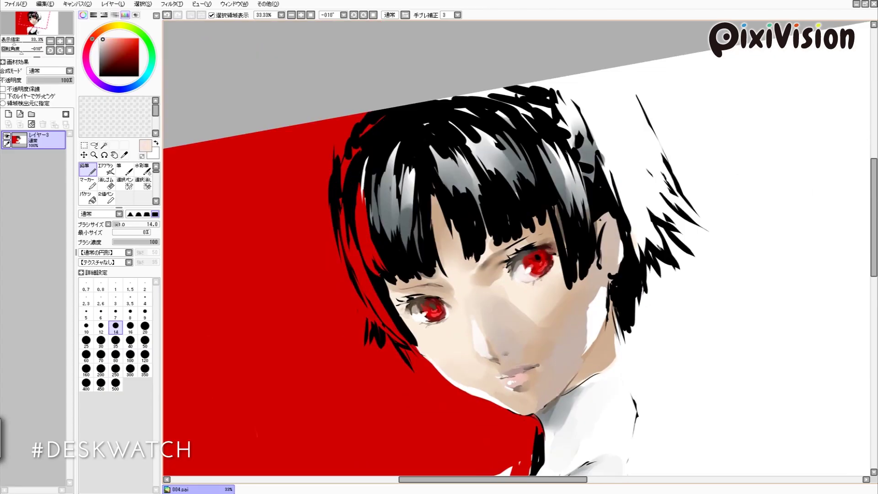
pyautogui.keyDown('alt'); pyautogui.click(543, 277); pyautogui.keyUp('alt')
pyautogui.keyDown('alt'); pyautogui.click(534, 282); pyautogui.keyUp('alt')
pyautogui.keyDown('alt'); pyautogui.click(533, 282); pyautogui.keyUp('alt')
pyautogui.moveTo(534, 282); pyautogui.dragTo(548, 320)
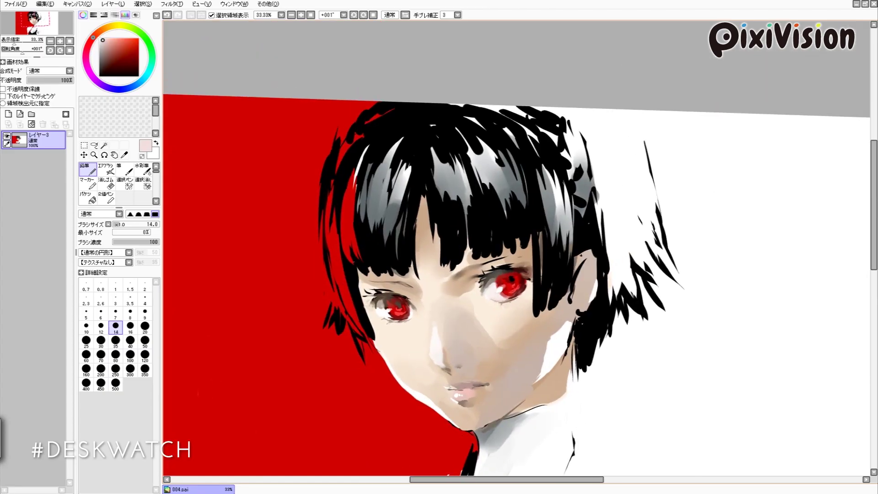
# Step: Soften the far eye's upper lid and lashes with sampled skin browns, using the Watercolor brush at size 30
pyautogui.keyDown('alt'); pyautogui.click(457, 320); pyautogui.keyUp('alt')
pyautogui.press('Home')
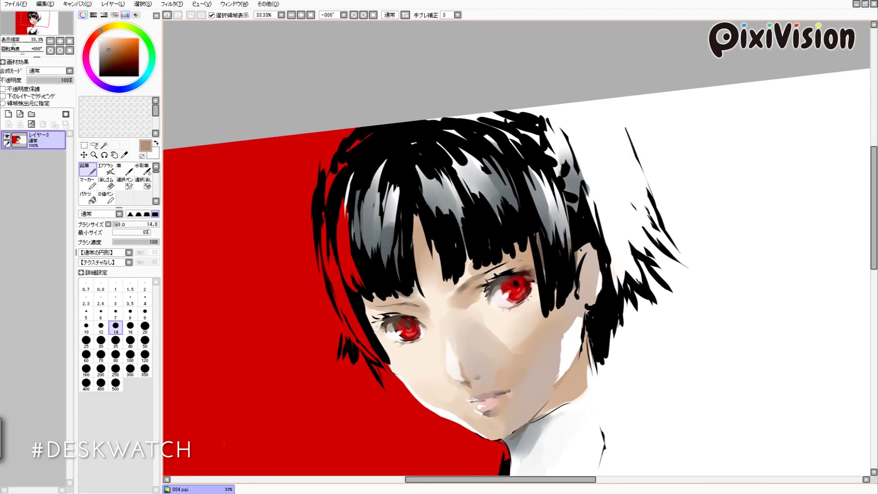
pyautogui.hotkey('ctrl', 'shift', 'n')
pyautogui.press('n')
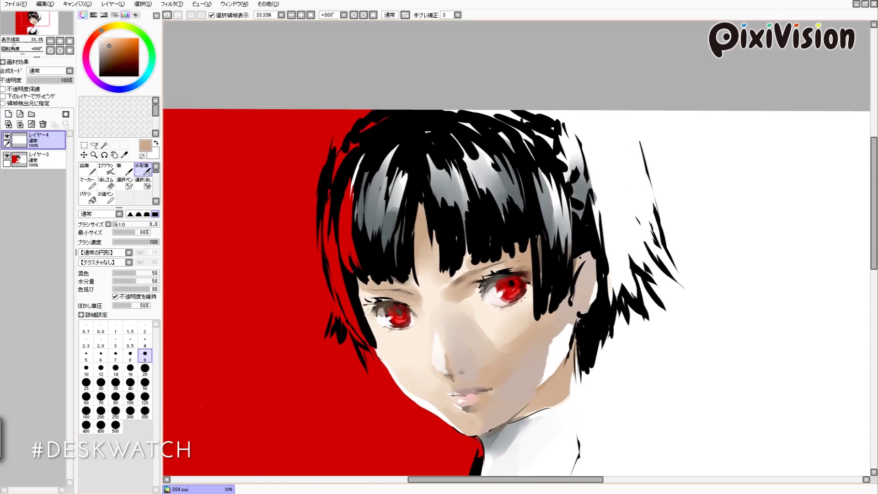
pyautogui.hotkey('ctrl', 'z')
pyautogui.press(']')
pyautogui.press(']')
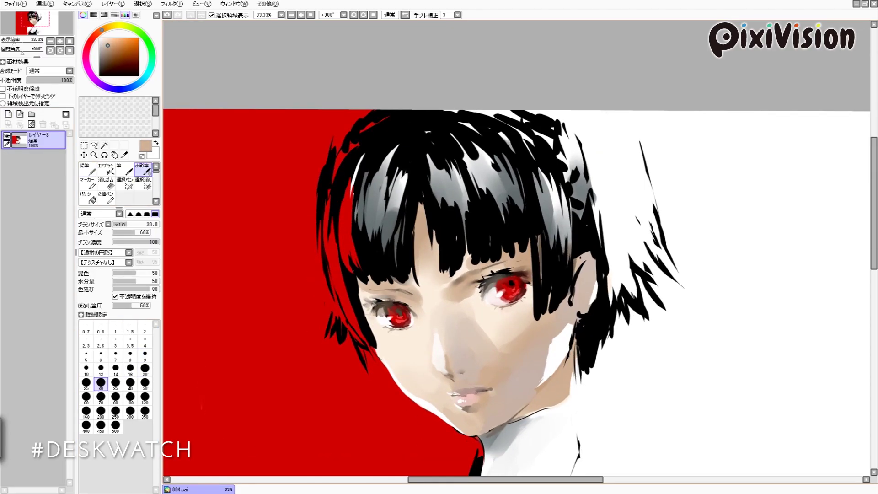
# Step: Rework the near eye's upper lid and lashes with sampled skin, near-black and dark red-brown tones, using the pencil at size 14
pyautogui.keyDown('alt'); pyautogui.click(512, 268); pyautogui.keyUp('alt')
pyautogui.keyDown('alt'); pyautogui.click(509, 272); pyautogui.keyUp('alt')
pyautogui.moveTo(512, 286); pyautogui.dragTo(497, 267)
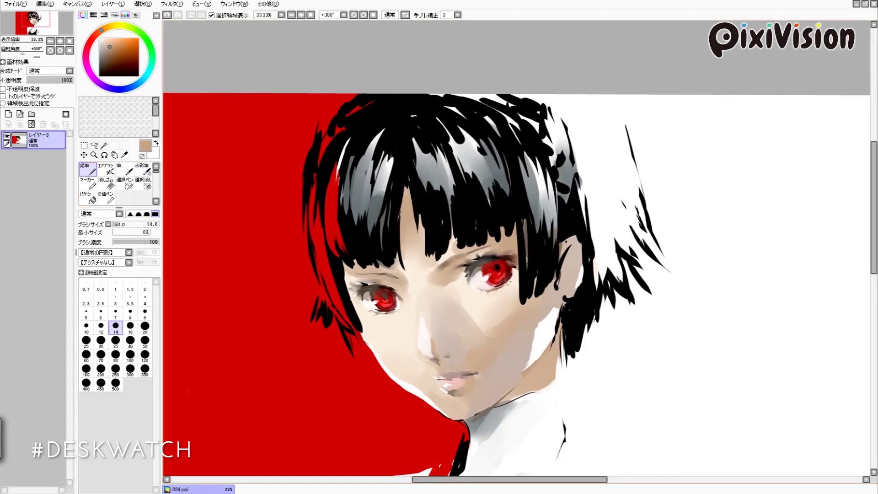
pyautogui.press('n')
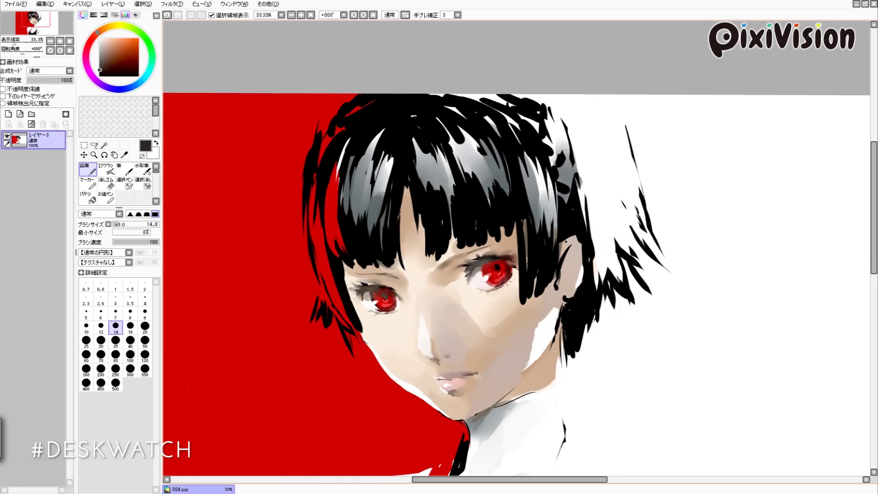
pyautogui.keyDown('alt'); pyautogui.click(475, 266); pyautogui.keyUp('alt')
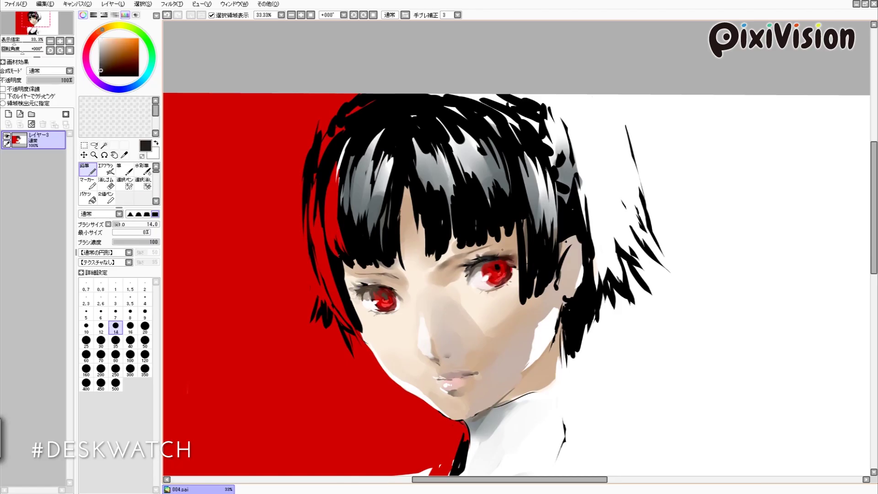
pyautogui.keyDown('alt'); pyautogui.click(511, 263); pyautogui.keyUp('alt')
pyautogui.keyDown('alt'); pyautogui.click(464, 261); pyautogui.keyUp('alt')
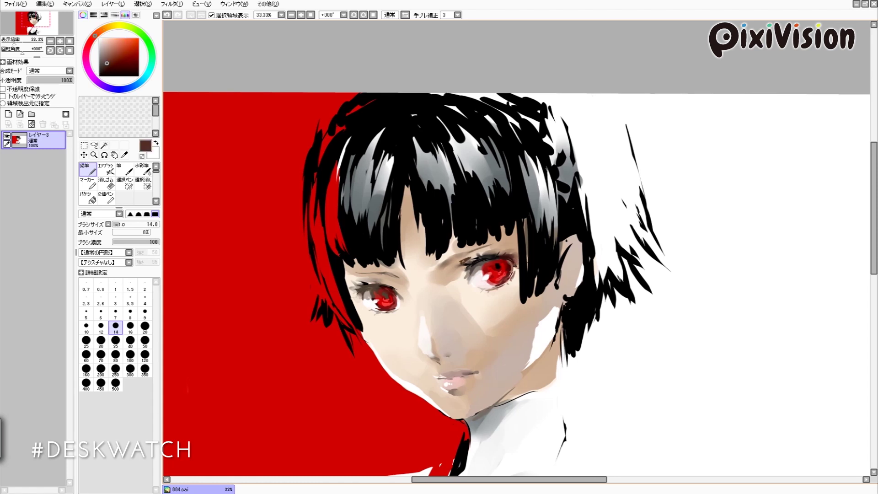
# Step: Blend the skin around the near eye's inner corner with beige tones, using the Watercolor brush at size 30 and pencil at 14
pyautogui.press('c')
pyautogui.keyDown('alt'); pyautogui.click(463, 258); pyautogui.keyUp('alt')
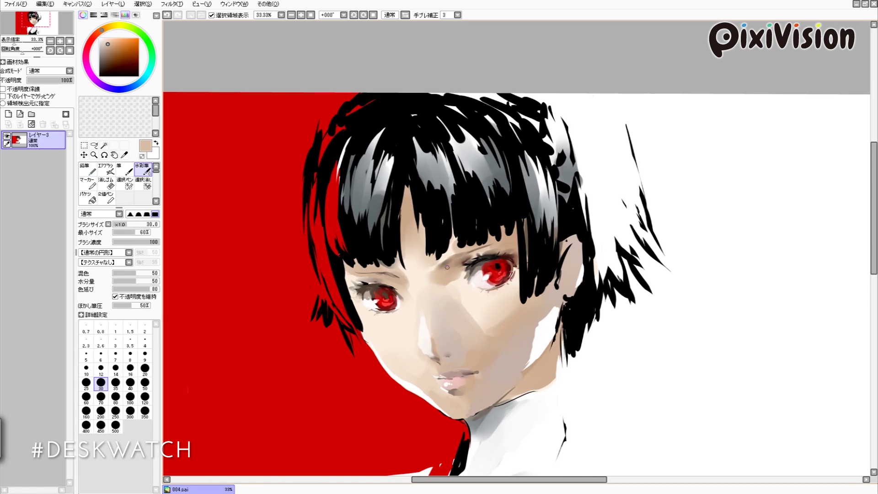
pyautogui.moveTo(447, 267)
pyautogui.mouseDown()
pyautogui.moveTo(435, 299)
pyautogui.moveTo(483, 262)
pyautogui.mouseUp()
pyautogui.press('n')
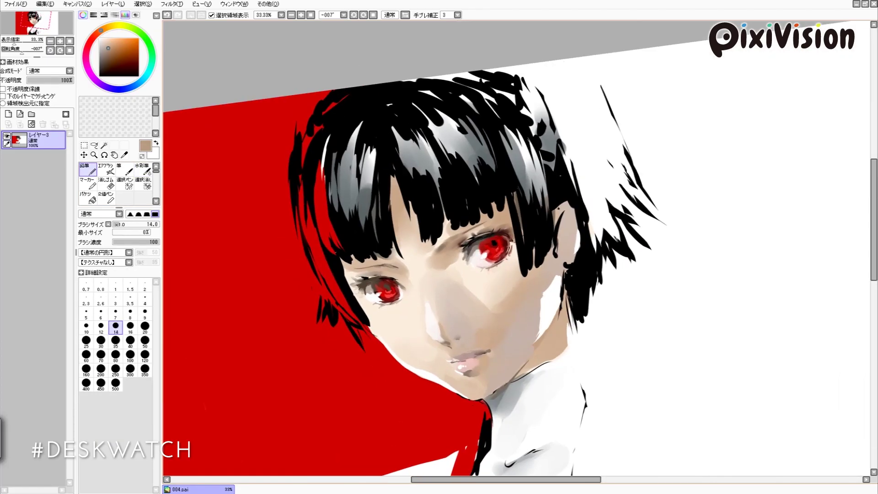
pyautogui.press('End')
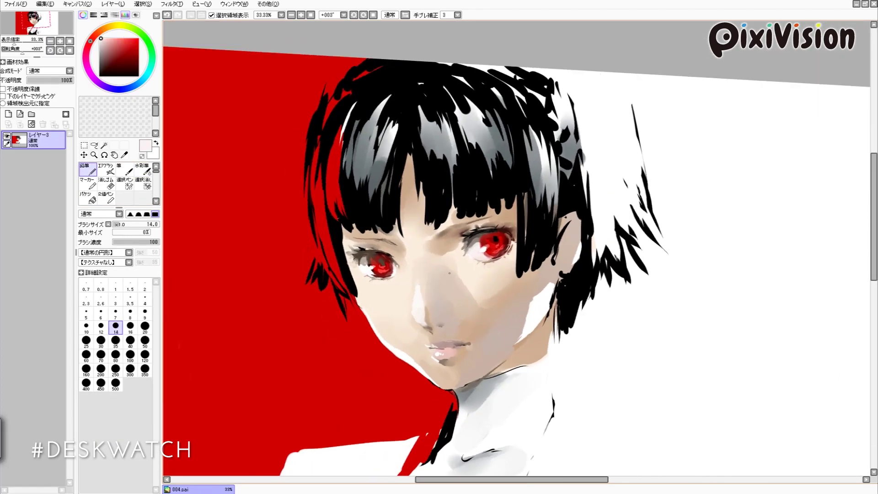
# Step: Retouch the brow area in dark brown with the Watercolor brush at size 35 on a new layer, and merge it down
pyautogui.click(145, 340)
pyautogui.press('-')
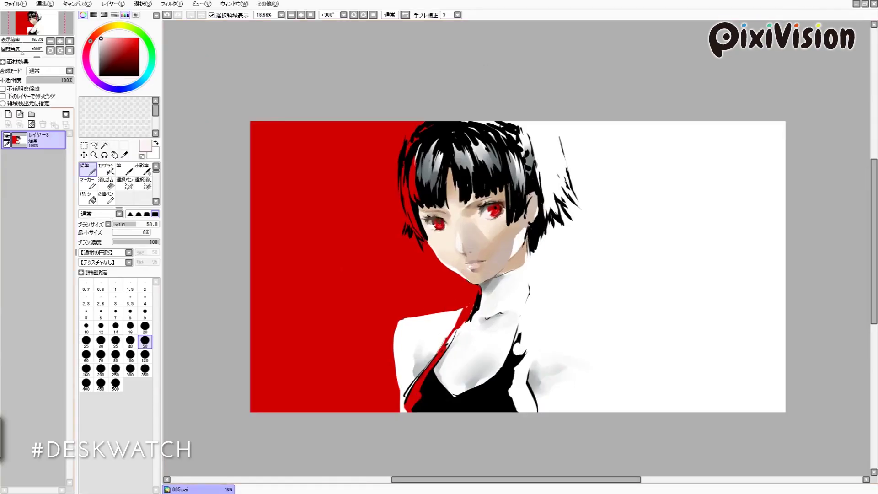
pyautogui.hotkey('ctrl', 'shift', 'n')
pyautogui.press('+')
pyautogui.press('c')
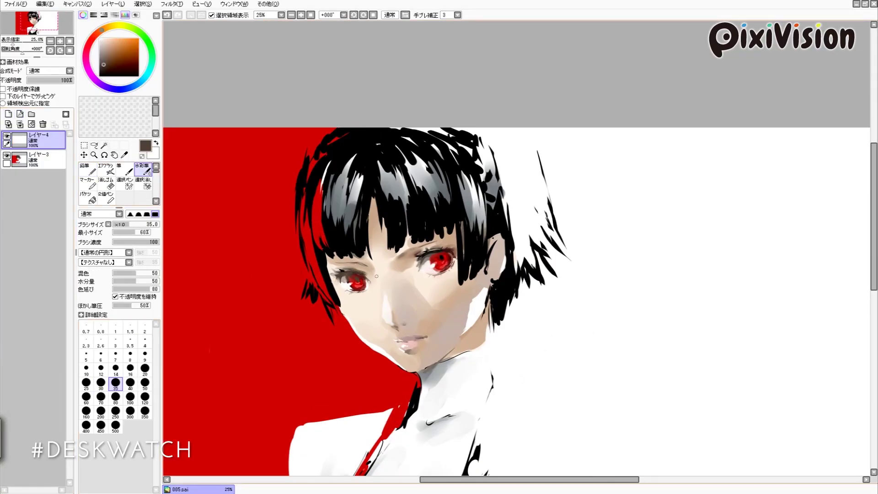
pyautogui.scroll(-2, 389, 279)
pyautogui.hotkey('ctrl', 'e')
pyautogui.scroll(2, 389, 279)
# Step: Soften the lower tips of the fringe over the forehead with dark brown and black, using the Watercolor brush at size 50
pyautogui.press(']')
pyautogui.press(']')
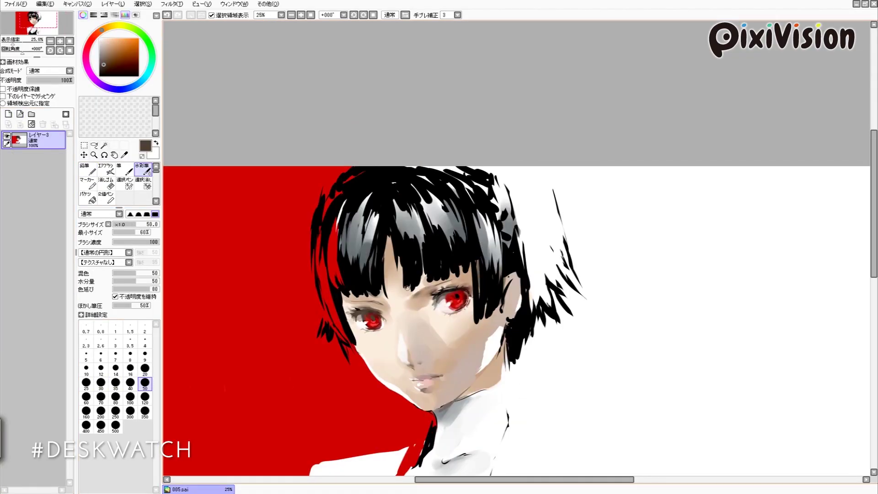
pyautogui.moveTo(407, 288)
pyautogui.mouseDown()
pyautogui.moveTo(403, 263)
pyautogui.moveTo(401, 272)
pyautogui.moveTo(379, 262)
pyautogui.moveTo(382, 287)
pyautogui.mouseUp()
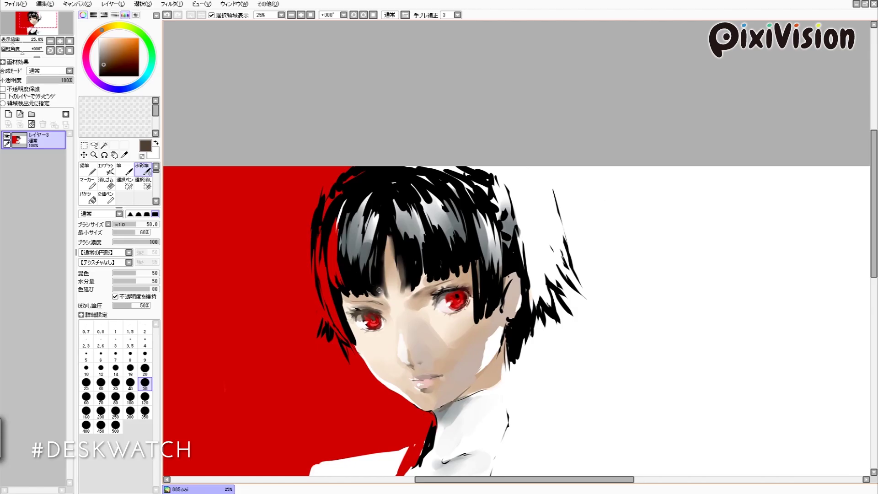
pyautogui.keyDown('alt'); pyautogui.click(351, 278); pyautogui.keyUp('alt')
pyautogui.scroll(1, 352, 296)
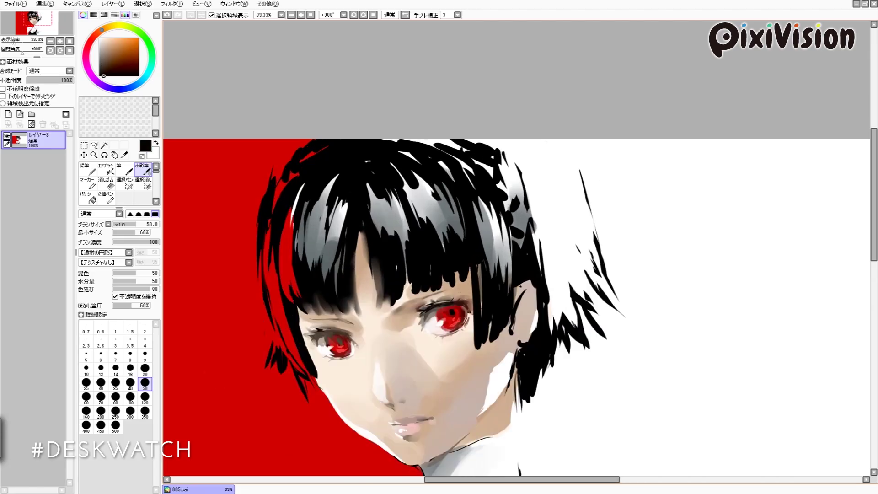
# Step: Draw fine loose strands at the fringe's parting with sampled brown and black, using the pencil at size 20
pyautogui.press('[')
pyautogui.press('n')
pyautogui.press('[')
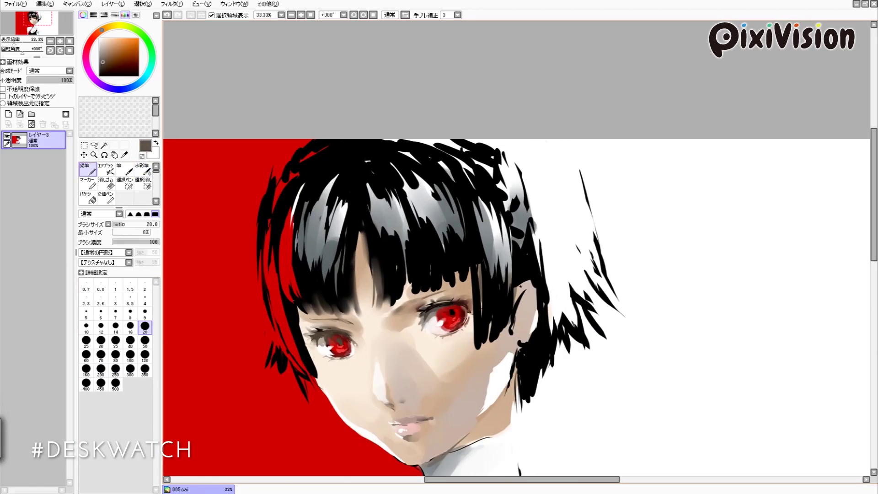
pyautogui.keyDown('alt'); pyautogui.click(373, 261); pyautogui.keyUp('alt')
pyautogui.keyDown('alt'); pyautogui.click(371, 254); pyautogui.keyUp('alt')
pyautogui.keyDown('alt'); pyautogui.click(363, 228); pyautogui.keyUp('alt')
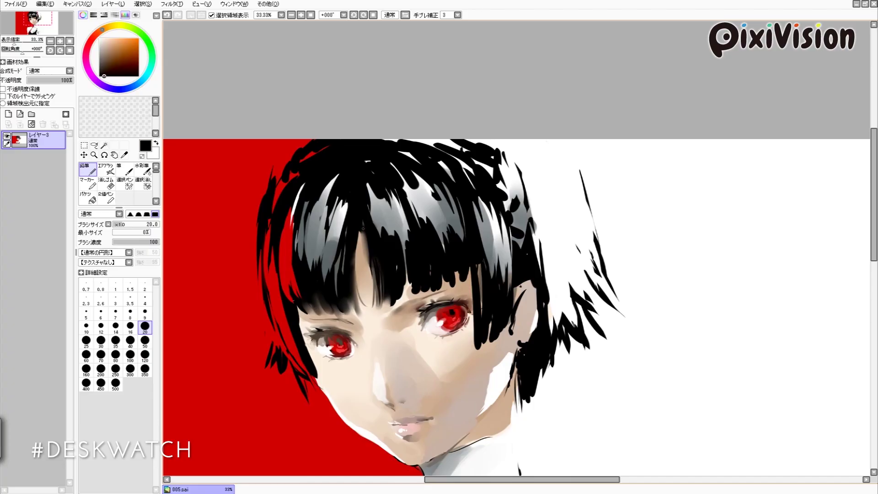
pyautogui.moveTo(365, 234); pyautogui.dragTo(353, 209)
pyautogui.keyDown('alt'); pyautogui.click(347, 274); pyautogui.keyUp('alt')
pyautogui.keyDown('alt'); pyautogui.click(350, 278); pyautogui.keyUp('alt')
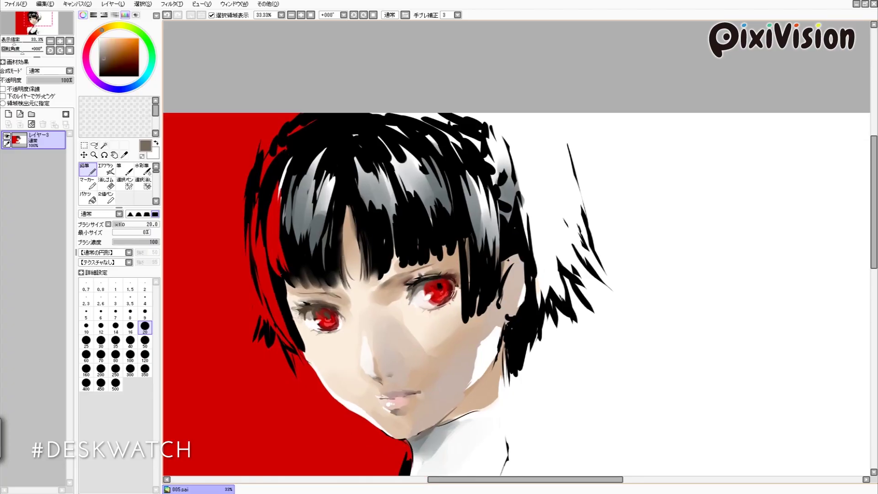
# Step: Draw fine strands at the fringe's parting and lower tips with sampled browns and black, using the pencil at size 20
pyautogui.keyDown('alt'); pyautogui.click(351, 239); pyautogui.keyUp('alt')
pyautogui.moveTo(351, 238); pyautogui.dragTo(347, 210)
pyautogui.keyDown('alt'); pyautogui.click(311, 254); pyautogui.keyUp('alt')
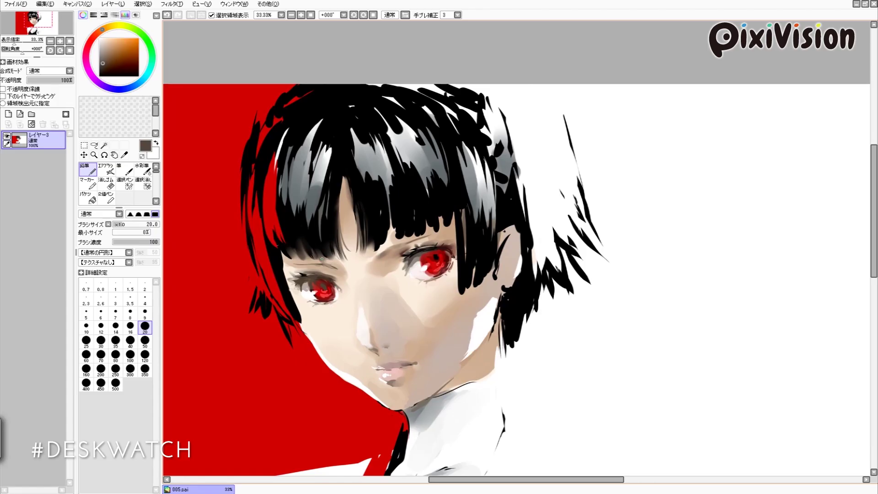
pyautogui.keyDown('alt'); pyautogui.click(295, 239); pyautogui.keyUp('alt')
pyautogui.keyDown('alt'); pyautogui.click(366, 238); pyautogui.keyUp('alt')
pyautogui.moveTo(370, 238)
pyautogui.mouseDown()
pyautogui.moveTo(361, 244)
pyautogui.moveTo(369, 231)
pyautogui.moveTo(364, 248)
pyautogui.moveTo(302, 257)
pyautogui.mouseUp()
pyautogui.keyDown('alt'); pyautogui.click(364, 247); pyautogui.keyUp('alt')
pyautogui.keyDown('alt'); pyautogui.click(370, 249); pyautogui.keyUp('alt')
pyautogui.keyDown('alt'); pyautogui.click(379, 248); pyautogui.keyUp('alt')
pyautogui.keyDown('alt'); pyautogui.click(375, 247); pyautogui.keyUp('alt')
# Step: Soften the fringe tips above the near eye with sampled skin and dark tones, enlarging the Watercolor brush from size 35 to 60
pyautogui.press('c')
pyautogui.moveTo(347, 210); pyautogui.dragTo(340, 222)
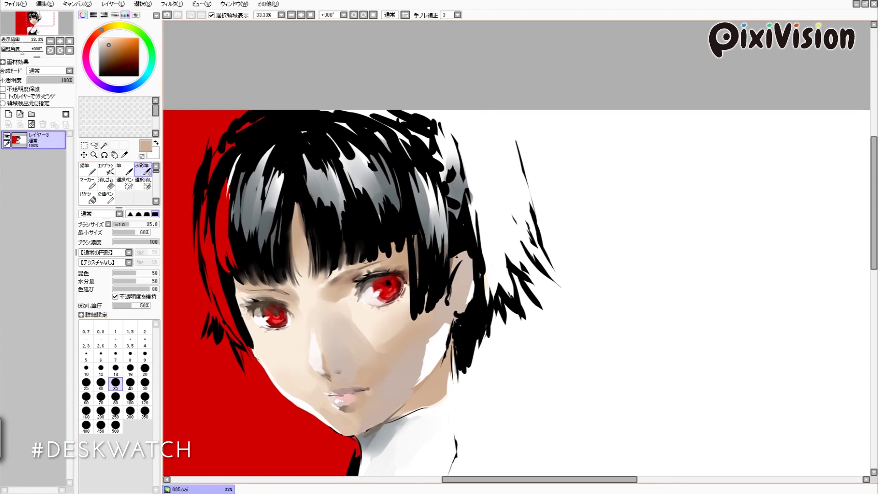
pyautogui.keyDown('alt'); pyautogui.click(374, 258); pyautogui.keyUp('alt')
pyautogui.keyDown('alt'); pyautogui.click(376, 255); pyautogui.keyUp('alt')
pyautogui.press(']')
pyautogui.press(']')
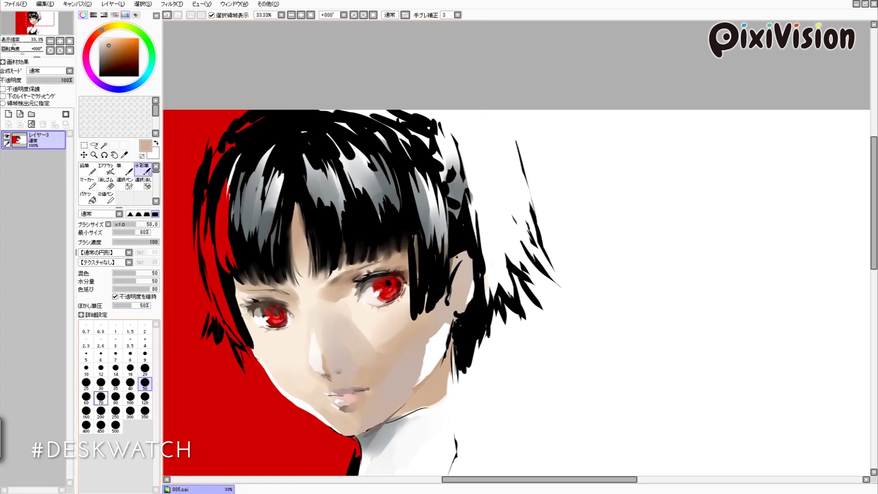
pyautogui.press(']')
pyautogui.keyDown('alt'); pyautogui.click(368, 249); pyautogui.keyUp('alt')
# Step: Redraw fine hair strands along the fringe edge above the near eye in sampled dark brown and black, using the pencil at size 20
pyautogui.press('n')
pyautogui.keyDown('alt'); pyautogui.click(399, 251); pyautogui.keyUp('alt')
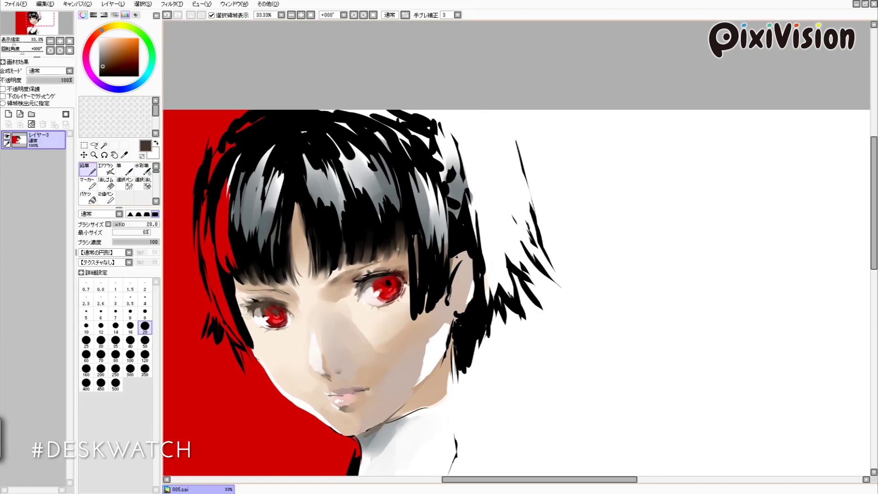
pyautogui.keyDown('alt'); pyautogui.click(391, 247); pyautogui.keyUp('alt')
pyautogui.keyDown('alt'); pyautogui.click(364, 251); pyautogui.keyUp('alt')
pyautogui.keyDown('alt'); pyautogui.click(358, 248); pyautogui.keyUp('alt')
pyautogui.keyDown('alt'); pyautogui.click(358, 250); pyautogui.keyUp('alt')
pyautogui.keyDown('alt'); pyautogui.click(352, 263); pyautogui.keyUp('alt')
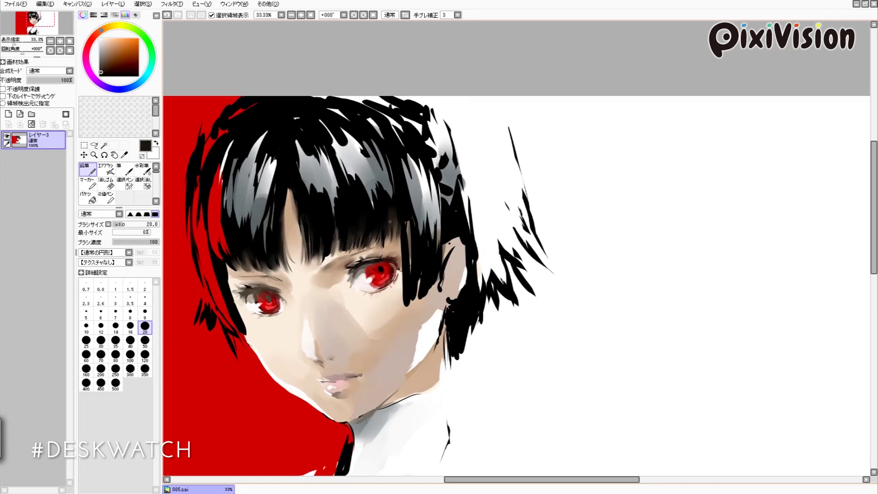
pyautogui.keyDown('alt'); pyautogui.click(392, 229); pyautogui.keyUp('alt')
pyautogui.keyDown('alt'); pyautogui.click(360, 224); pyautogui.keyUp('alt')
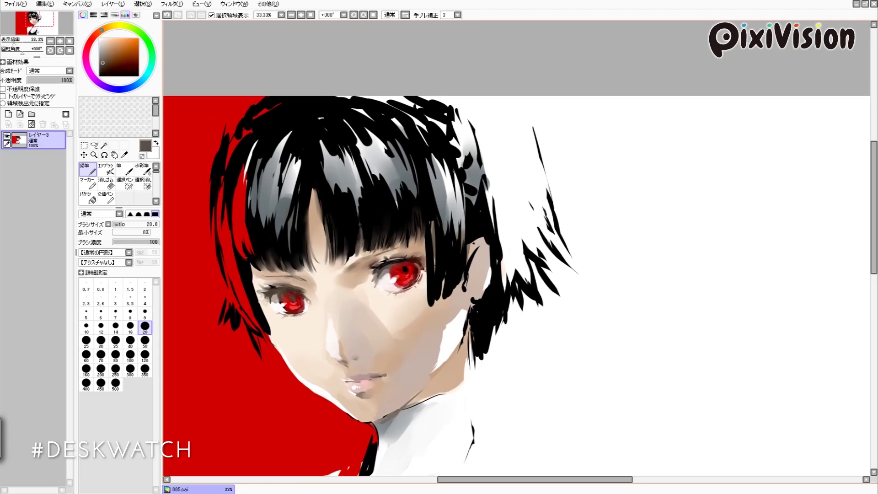
pyautogui.keyDown('alt'); pyautogui.click(358, 246); pyautogui.keyUp('alt')
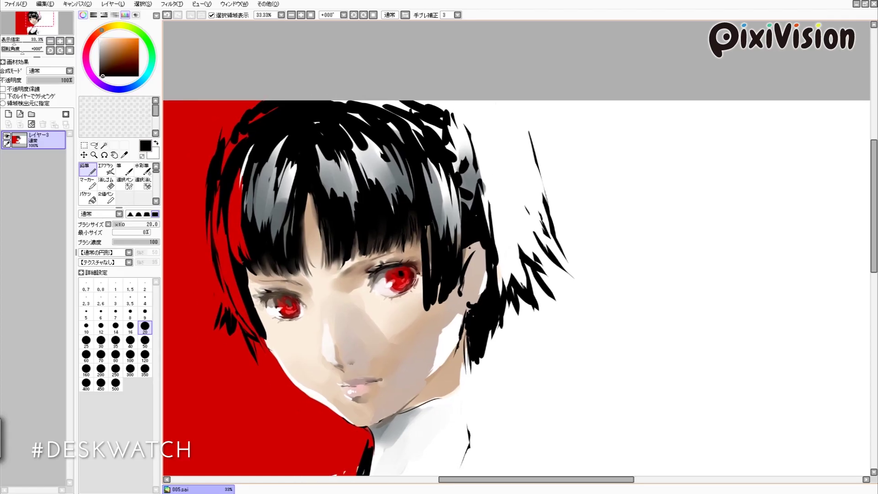
# Step: Blend the lower end of the side lock beside the near eye into the skin, using the Watercolor brush at size 60
pyautogui.press('c')
pyautogui.keyDown('alt'); pyautogui.click(417, 249); pyautogui.keyUp('alt')
pyautogui.moveTo(418, 217); pyautogui.dragTo(428, 303)
pyautogui.keyDown('alt'); pyautogui.click(437, 283); pyautogui.keyUp('alt')
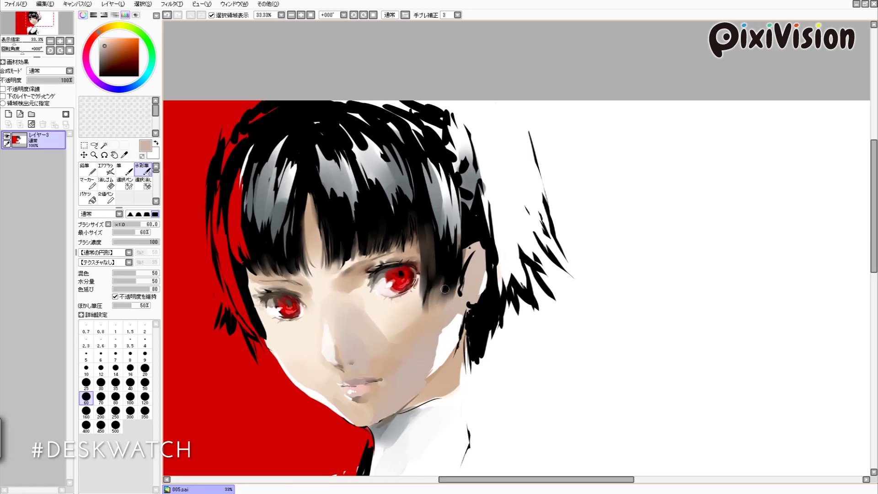
# Step: Define the side lock's tips in front of the ear with sampled browns and black, using the pencil at size 20
pyautogui.press('n')
pyautogui.keyDown('alt'); pyautogui.click(432, 292); pyautogui.keyUp('alt')
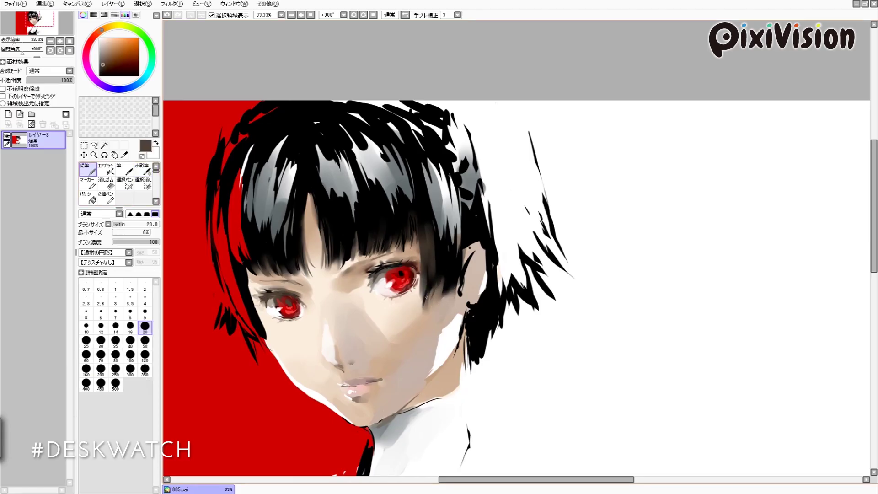
pyautogui.keyDown('alt'); pyautogui.click(418, 297); pyautogui.keyUp('alt')
pyautogui.keyDown('alt'); pyautogui.click(430, 286); pyautogui.keyUp('alt')
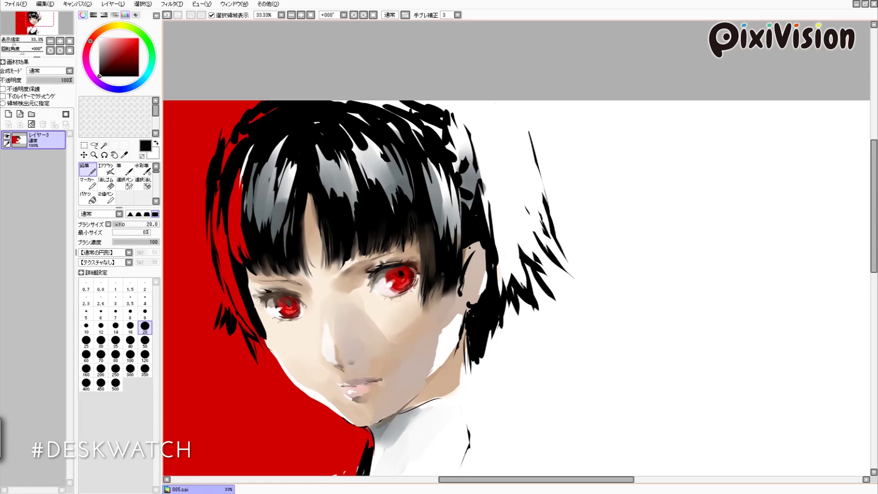
pyautogui.keyDown('alt'); pyautogui.click(441, 286); pyautogui.keyUp('alt')
pyautogui.keyDown('alt'); pyautogui.click(446, 298); pyautogui.keyUp('alt')
pyautogui.keyDown('alt'); pyautogui.click(445, 297); pyautogui.keyUp('alt')
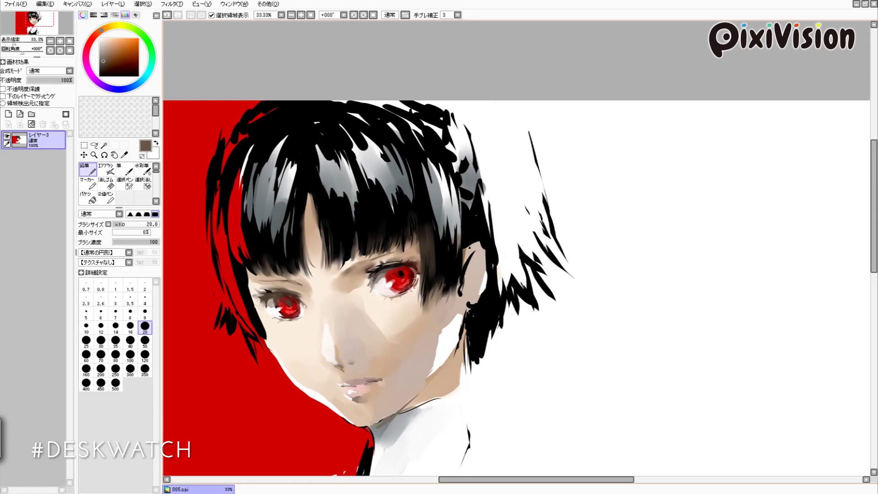
pyautogui.keyDown('alt'); pyautogui.click(443, 296); pyautogui.keyUp('alt')
pyautogui.keyDown('alt'); pyautogui.click(445, 277); pyautogui.keyUp('alt')
pyautogui.keyDown('alt'); pyautogui.click(443, 282); pyautogui.keyUp('alt')
# Step: Add fine strands to the fringe above the far eye with sampled hair and brown tones, using the pencil at size 20
pyautogui.moveTo(411, 274); pyautogui.dragTo(490, 233)
pyautogui.keyDown('alt'); pyautogui.click(349, 192); pyautogui.keyUp('alt')
pyautogui.keyDown('alt'); pyautogui.click(322, 231); pyautogui.keyUp('alt')
pyautogui.moveTo(322, 231); pyautogui.dragTo(307, 234)
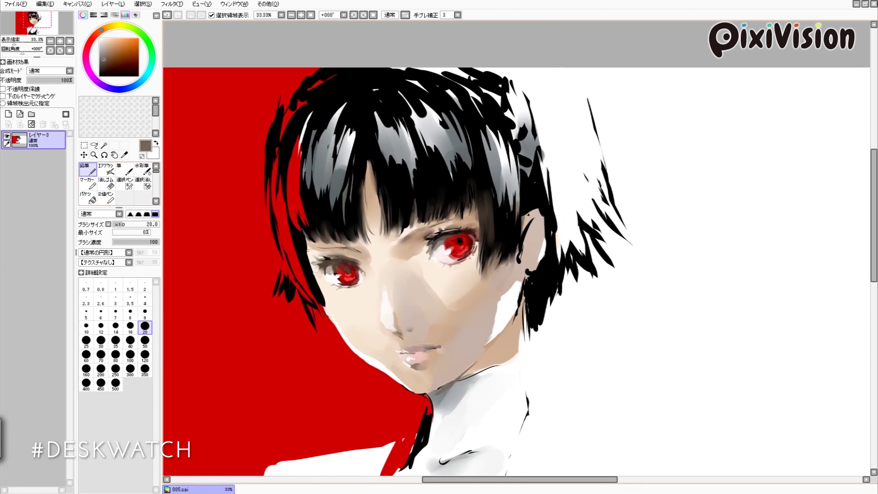
# Step: Soften the hair edge beside the far eye with skin and greyish tones, using the Watercolor brush at size 60 and pencil at 20
pyautogui.keyDown('alt'); pyautogui.click(306, 245); pyautogui.keyUp('alt')
pyautogui.keyDown('alt'); pyautogui.click(323, 299); pyautogui.keyUp('alt')
pyautogui.press('c')
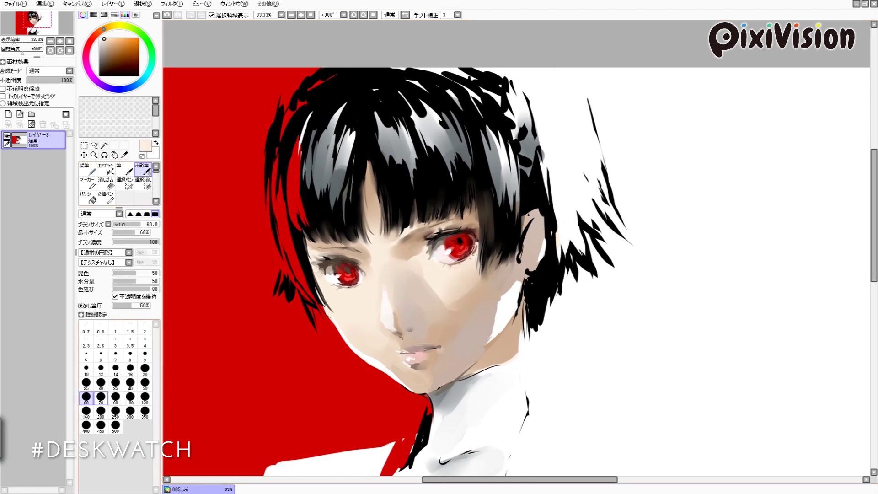
pyautogui.press('n')
pyautogui.keyDown('alt'); pyautogui.click(318, 291); pyautogui.keyUp('alt')
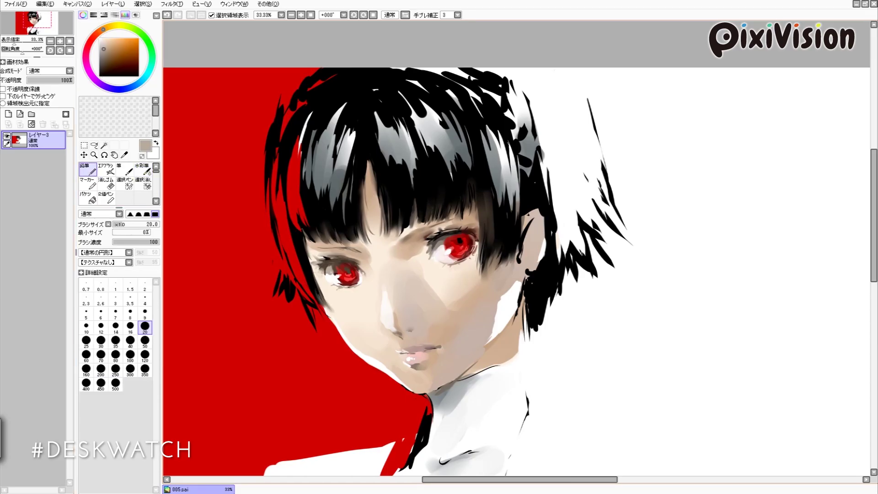
pyautogui.moveTo(318, 291); pyautogui.dragTo(298, 335)
# Step: Darken and soften the hair highlights across the fringe and crown in black, using the Watercolor brush at size 120
pyautogui.press('c')
pyautogui.keyDown('alt'); pyautogui.click(299, 240); pyautogui.keyUp('alt')
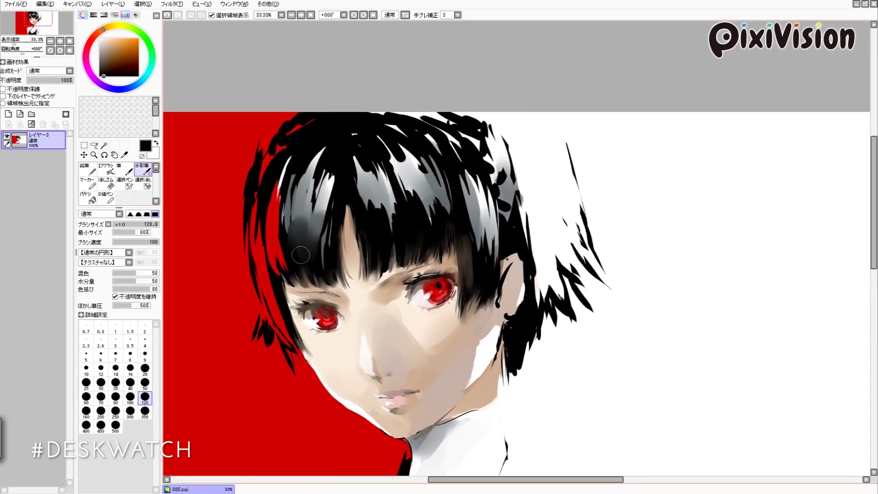
pyautogui.moveTo(441, 202); pyautogui.dragTo(437, 246)
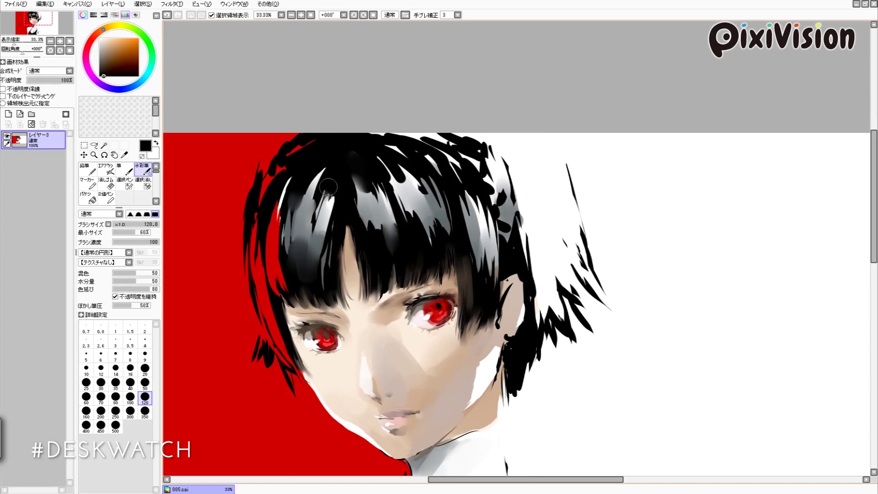
pyautogui.moveTo(328, 189); pyautogui.dragTo(402, 206)
# Step: Add thin grey and black strands within the fringe highlights above the far eye, using the pencil at size 20
pyautogui.press('n')
pyautogui.moveTo(269, 205); pyautogui.dragTo(283, 233)
pyautogui.moveTo(308, 201); pyautogui.dragTo(299, 208)
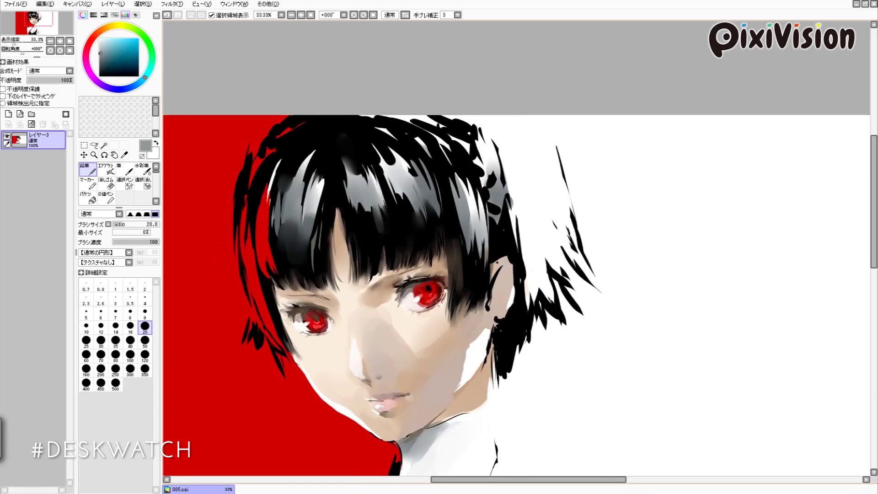
pyautogui.moveTo(306, 259); pyautogui.dragTo(323, 223)
pyautogui.keyDown('alt'); pyautogui.click(323, 223); pyautogui.keyUp('alt')
pyautogui.moveTo(314, 270); pyautogui.dragTo(310, 291)
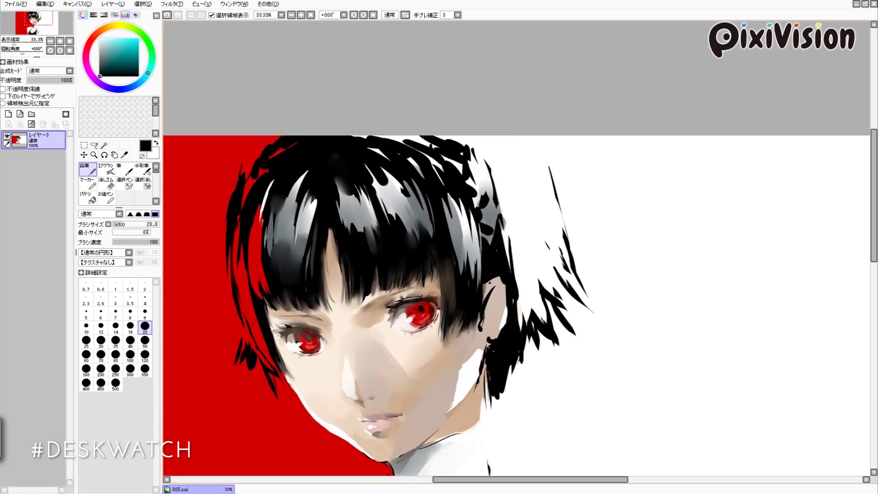
pyautogui.keyDown('alt'); pyautogui.click(309, 291); pyautogui.keyUp('alt')
# Step: Refine the outer strands against the red background with sampled red and black, using the pencil at size 20
pyautogui.keyDown('alt'); pyautogui.click(260, 202); pyautogui.keyUp('alt')
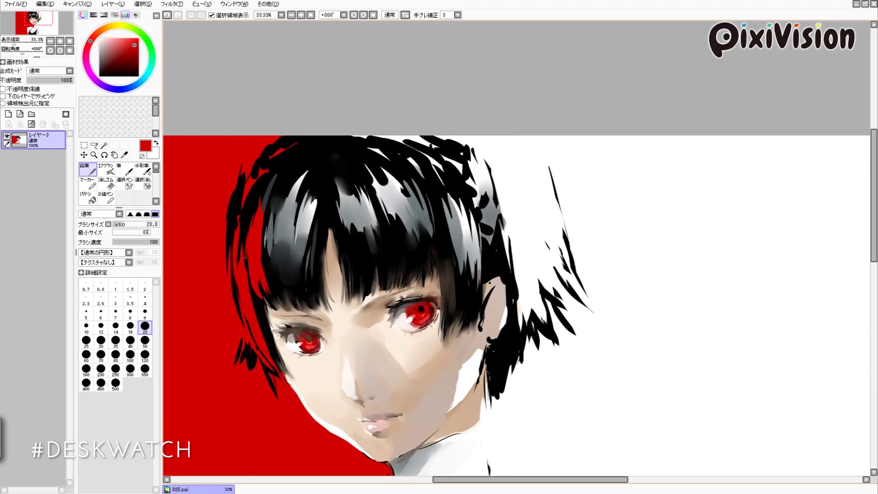
pyautogui.keyDown('alt'); pyautogui.click(238, 226); pyautogui.keyUp('alt')
pyautogui.moveTo(235, 234); pyautogui.dragTo(242, 214)
# Step: Thicken the lower hair tips beside the far cheek in black with the pencil at size 50, and soften them with Watercolor at 60
pyautogui.moveTo(280, 349); pyautogui.dragTo(293, 334)
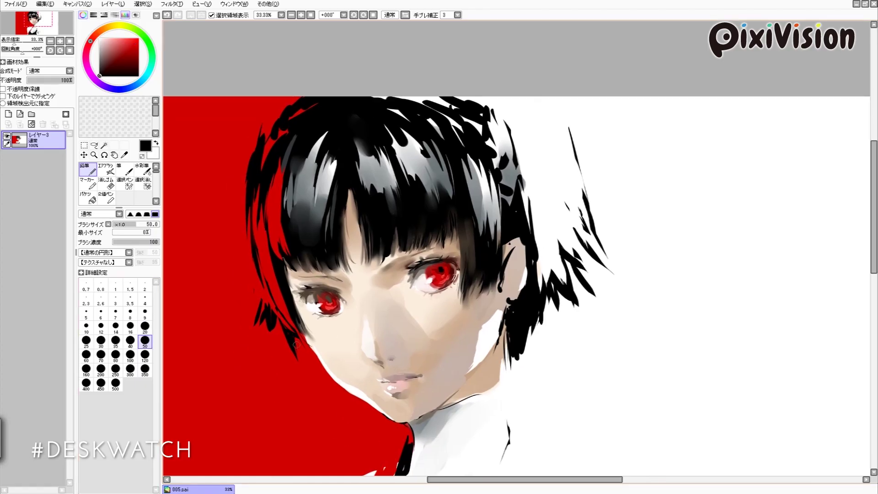
pyautogui.press('c')
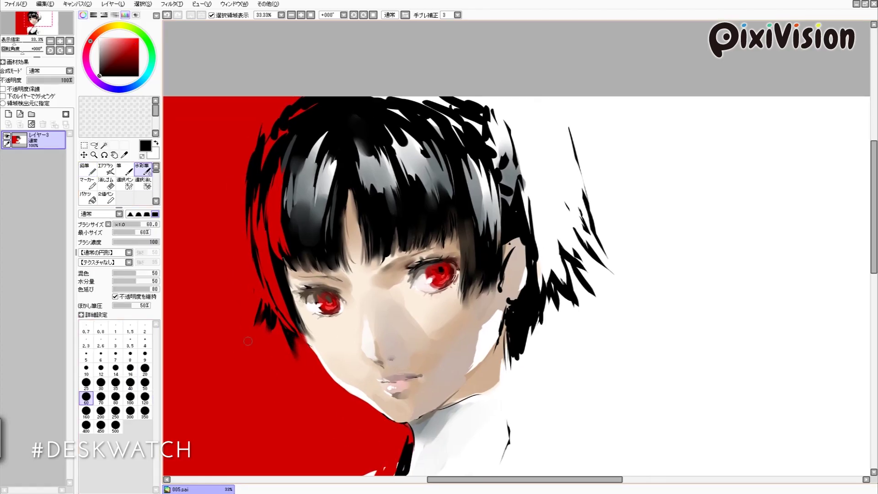
pyautogui.press('n')
pyautogui.keyDown('alt'); pyautogui.click(307, 347); pyautogui.keyUp('alt')
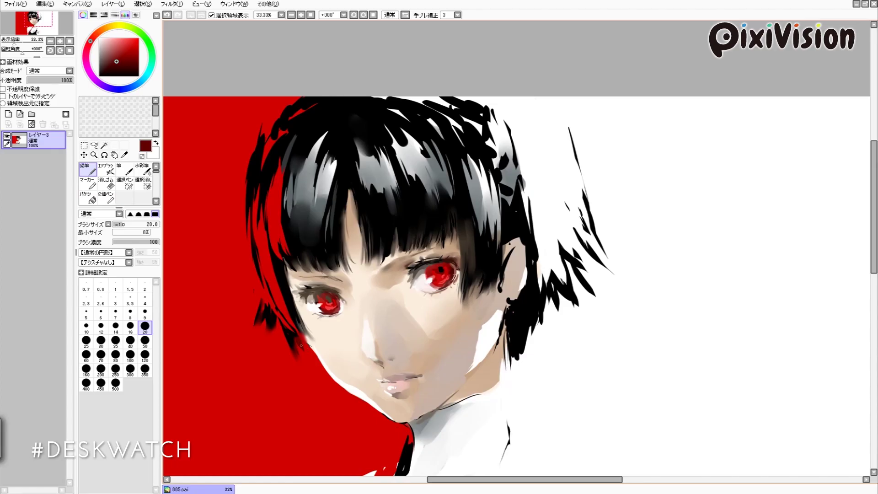
# Step: Draw fine strands on the lower hair tips over the red background in dark red and near-black, using the pencil at size 20
pyautogui.keyDown('alt'); pyautogui.click(299, 343); pyautogui.keyUp('alt')
pyautogui.keyDown('alt'); pyautogui.click(298, 358); pyautogui.keyUp('alt')
pyautogui.keyDown('alt'); pyautogui.click(270, 327); pyautogui.keyUp('alt')
pyautogui.keyDown('alt'); pyautogui.click(271, 322); pyautogui.keyUp('alt')
pyautogui.scroll(-1, 517, 277)
pyautogui.keyDown('alt'); pyautogui.click(268, 299); pyautogui.keyUp('alt')
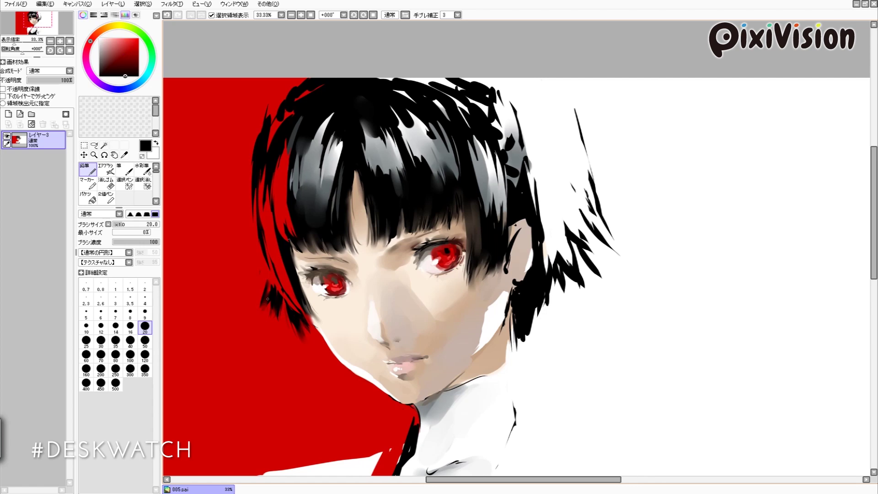
# Step: Sharpen the hair tips and outer locks by cutting in with sampled background red and near-black, using the pencil at size 20
pyautogui.keyDown('alt'); pyautogui.click(256, 293); pyautogui.keyUp('alt')
pyautogui.scroll(-2, 517, 276)
pyautogui.keyDown('alt'); pyautogui.click(296, 279); pyautogui.keyUp('alt')
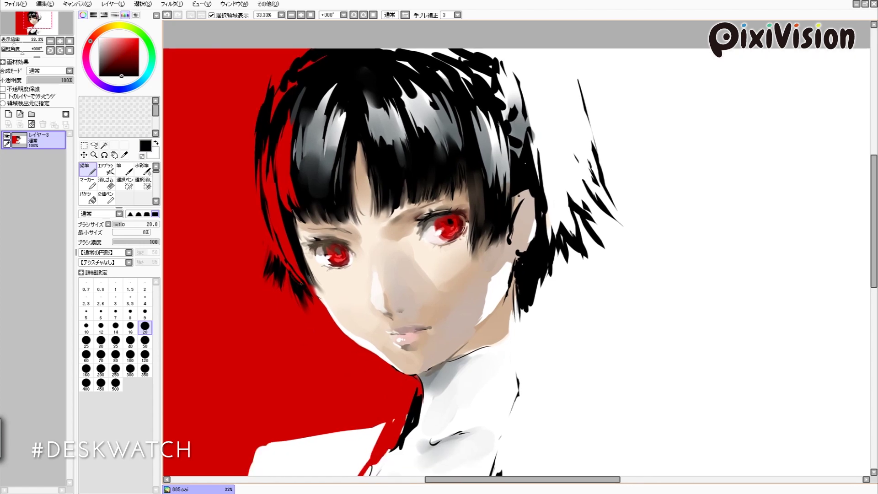
pyautogui.keyDown('alt'); pyautogui.click(288, 262); pyautogui.keyUp('alt')
pyautogui.moveTo(262, 247); pyautogui.dragTo(258, 251)
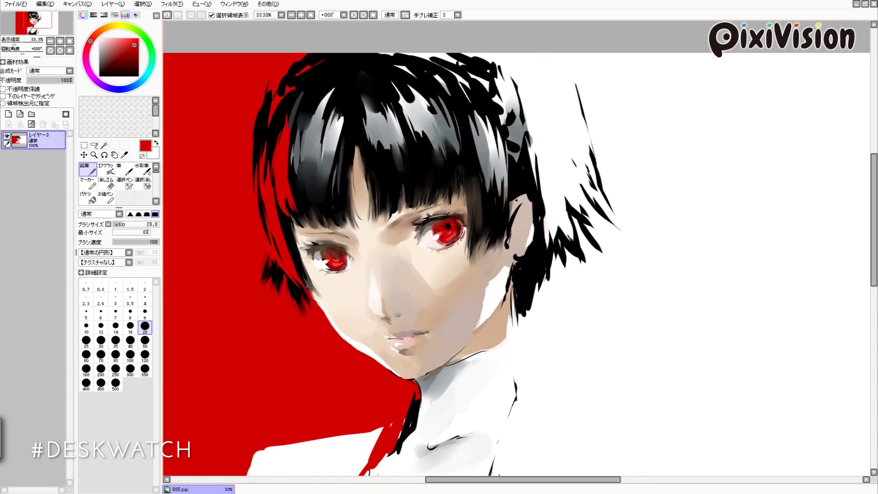
pyautogui.keyDown('alt'); pyautogui.click(258, 251); pyautogui.keyUp('alt')
pyautogui.moveTo(304, 281)
pyautogui.mouseDown()
pyautogui.moveTo(296, 315)
pyautogui.moveTo(541, 320)
pyautogui.mouseUp()
pyautogui.keyDown('alt'); pyautogui.click(302, 293); pyautogui.keyUp('alt')
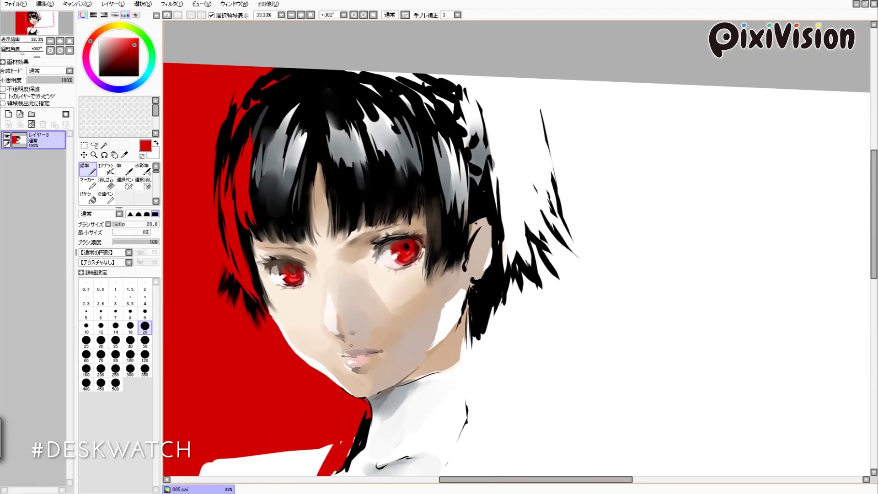
# Step: Soften the nape hair and flared tips behind the ear with white and black, using the Watercolor brush at size 50
pyautogui.press('c')
pyautogui.click(145, 382)
pyautogui.keyDown('alt'); pyautogui.click(485, 320); pyautogui.keyUp('alt')
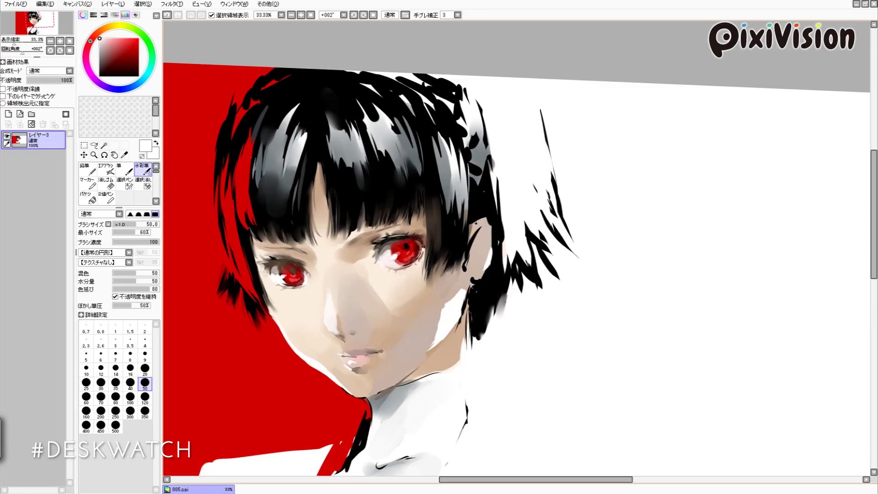
pyautogui.moveTo(499, 295); pyautogui.dragTo(507, 322)
pyautogui.moveTo(473, 288)
pyautogui.mouseDown()
pyautogui.moveTo(471, 352)
pyautogui.moveTo(482, 325)
pyautogui.moveTo(474, 300)
pyautogui.moveTo(503, 296)
pyautogui.moveTo(517, 272)
pyautogui.moveTo(542, 297)
pyautogui.mouseUp()
pyautogui.keyDown('alt'); pyautogui.click(470, 347); pyautogui.keyUp('alt')
pyautogui.moveTo(514, 267); pyautogui.dragTo(529, 316)
# Step: Sharpen the lowest nape hair tips with sampled black and white strokes, using the pencil at size 20
pyautogui.press('n')
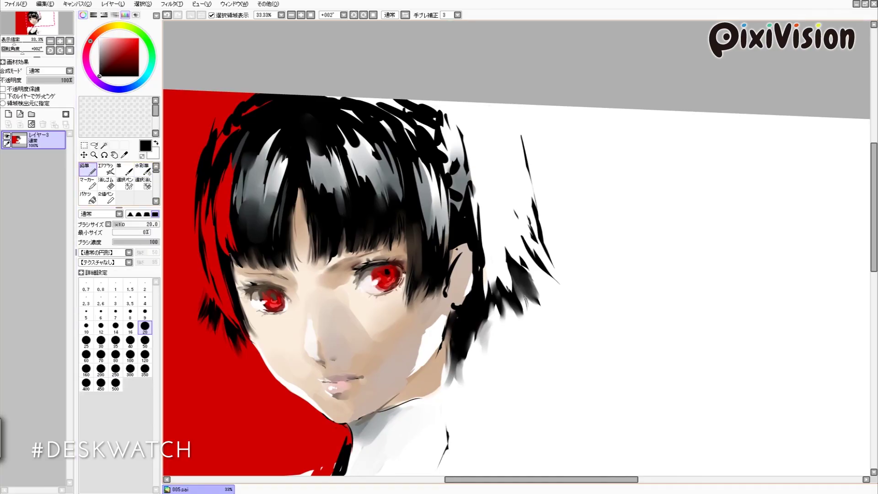
pyautogui.keyDown('alt'); pyautogui.click(490, 316); pyautogui.keyUp('alt')
pyautogui.moveTo(482, 330)
pyautogui.mouseDown()
pyautogui.moveTo(448, 380)
pyautogui.moveTo(465, 377)
pyautogui.mouseUp()
pyautogui.keyDown('alt'); pyautogui.click(457, 366); pyautogui.keyUp('alt')
pyautogui.keyDown('alt'); pyautogui.click(466, 366); pyautogui.keyUp('alt')
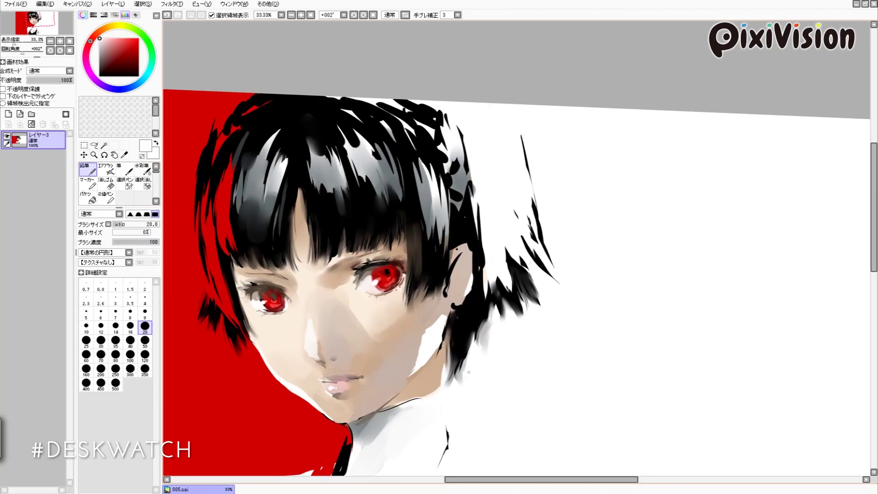
# Step: Paint fine strands between the nape hair and the flared tips with sampled greys, using the pencil at size 20
pyautogui.keyDown('alt'); pyautogui.click(521, 288); pyautogui.keyUp('alt')
pyautogui.moveTo(519, 288)
pyautogui.mouseDown()
pyautogui.moveTo(530, 304)
pyautogui.moveTo(500, 311)
pyautogui.moveTo(494, 321)
pyautogui.moveTo(505, 331)
pyautogui.mouseUp()
pyautogui.keyDown('alt'); pyautogui.click(512, 311); pyautogui.keyUp('alt')
pyautogui.keyDown('alt'); pyautogui.click(503, 320); pyautogui.keyUp('alt')
pyautogui.keyDown('alt'); pyautogui.click(500, 322); pyautogui.keyUp('alt')
pyautogui.moveTo(509, 326); pyautogui.dragTo(513, 340)
pyautogui.keyDown('alt'); pyautogui.click(508, 327); pyautogui.keyUp('alt')
pyautogui.moveTo(502, 325); pyautogui.dragTo(510, 333)
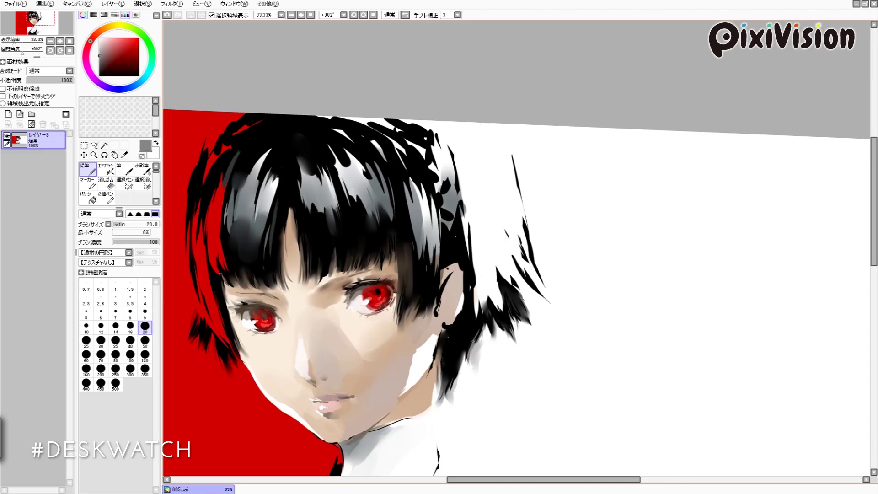
# Step: Add light grey strands to the outermost flared tips and touch up the nape hair in black, using the pencil at size 20
pyautogui.hscroll(1, 485, 300)
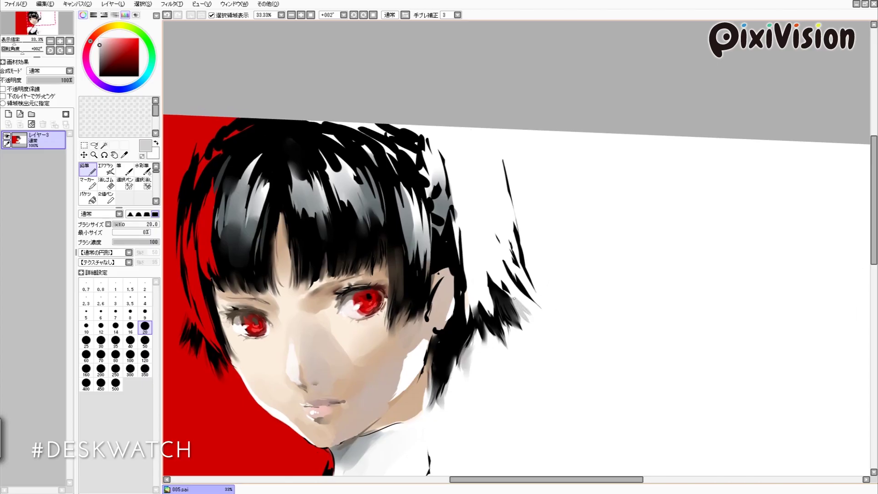
pyautogui.scroll(1, 519, 267)
pyautogui.hscroll(-1, 520, 268)
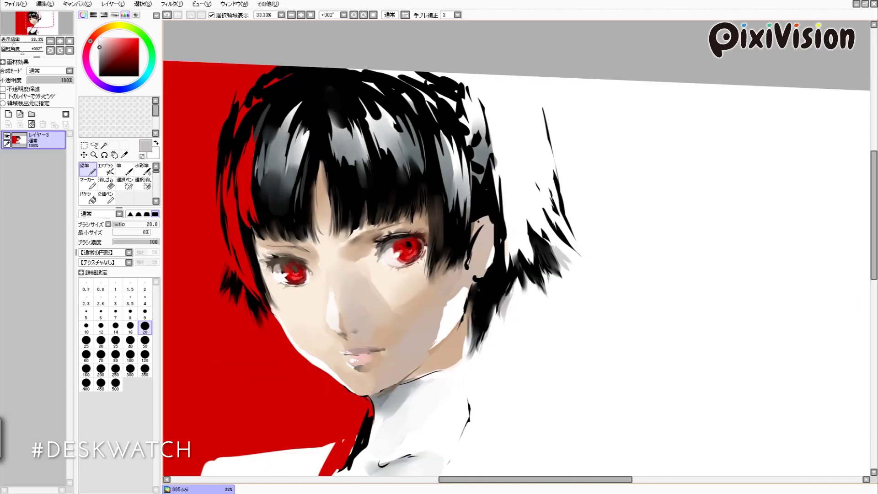
pyautogui.scroll(1, 516, 267)
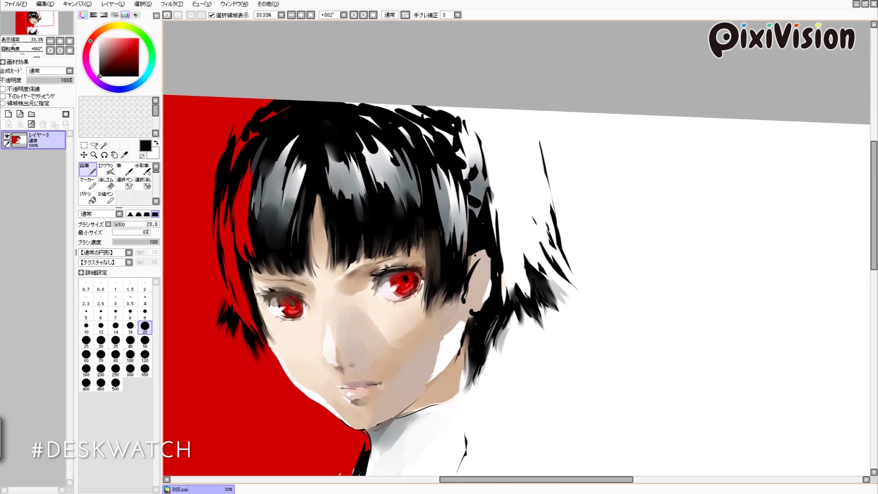
pyautogui.scroll(-1, 442, 361)
pyautogui.hscroll(-1, 441, 361)
# Step: Shade the inside of the ear with a sampled brown and touch up the surrounding hair in black, using the pencil at size 50
pyautogui.keyDown('alt'); pyautogui.click(442, 361); pyautogui.keyUp('alt')
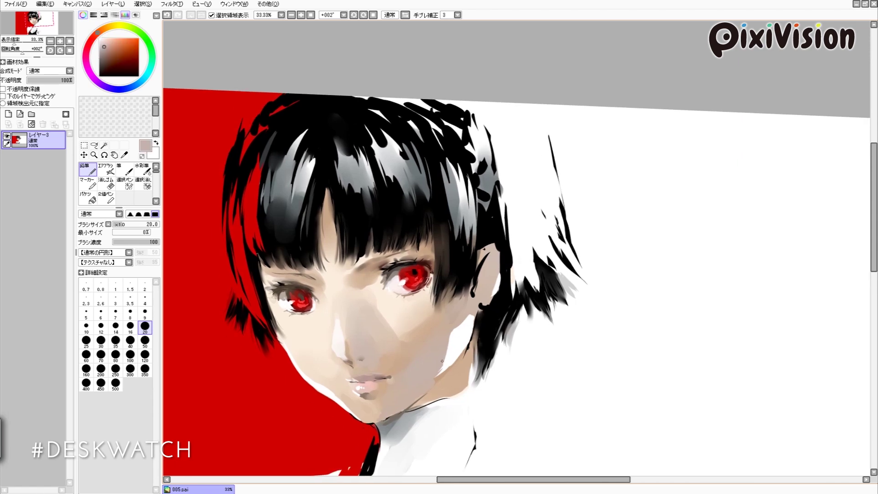
pyautogui.click(145, 340)
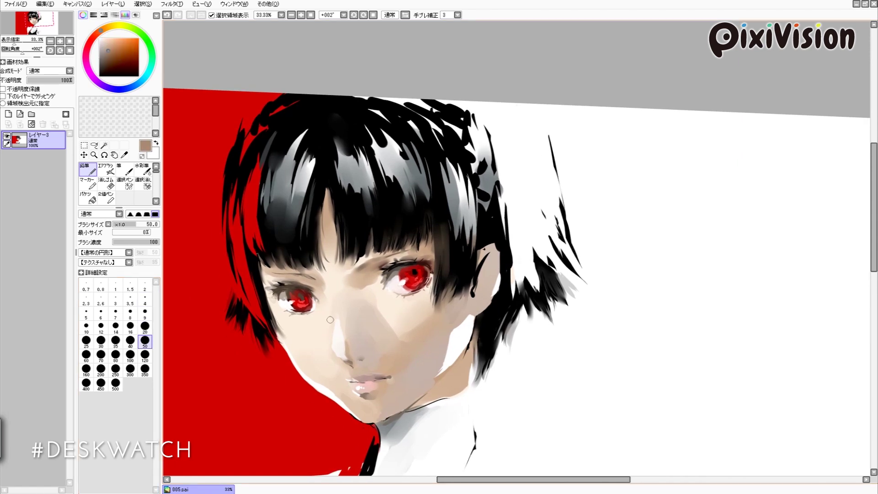
pyautogui.moveTo(484, 256); pyautogui.dragTo(479, 307)
pyautogui.keyDown('alt'); pyautogui.click(494, 242); pyautogui.keyUp('alt')
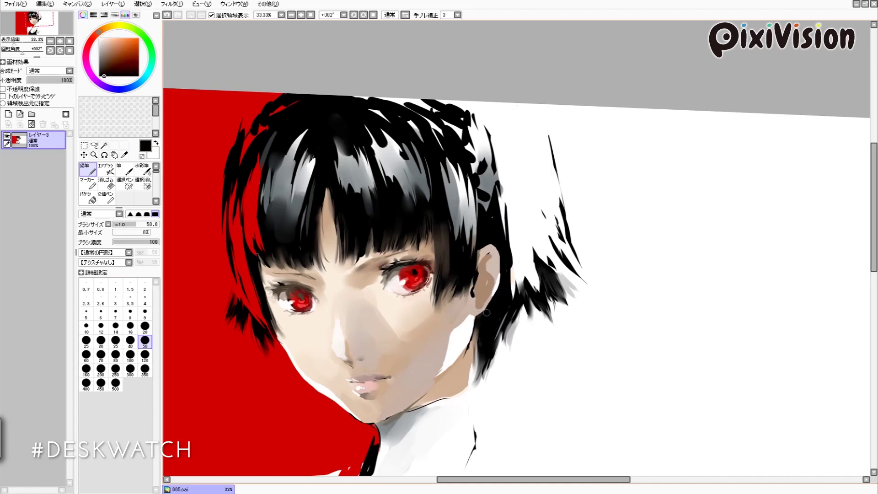
pyautogui.scroll(1, 486, 312)
# Step: Soften the ear and earlobe shading with sampled skin tones, using the Watercolor brush at size 50
pyautogui.press('c')
pyautogui.keyDown('alt'); pyautogui.click(489, 272); pyautogui.keyUp('alt')
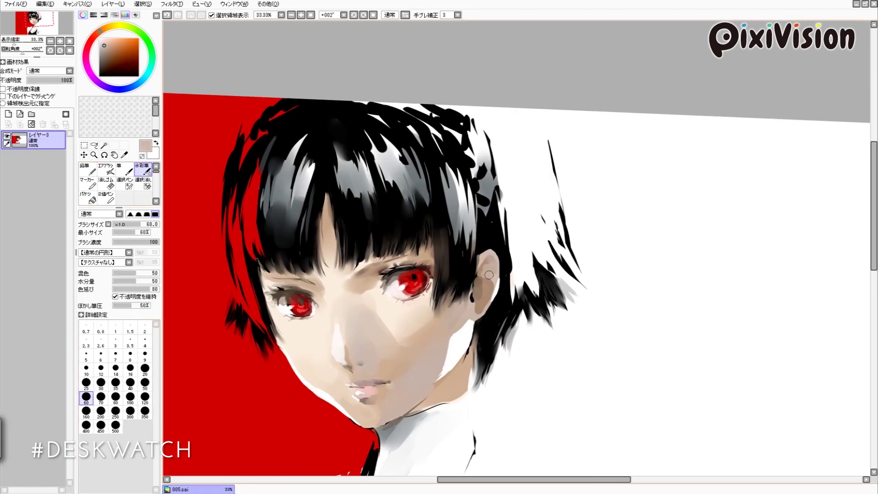
pyautogui.press('[')
pyautogui.moveTo(480, 302); pyautogui.dragTo(485, 318)
pyautogui.keyDown('alt'); pyautogui.click(485, 317); pyautogui.keyUp('alt')
pyautogui.scroll(-1, 485, 315)
pyautogui.hscroll(-1, 485, 316)
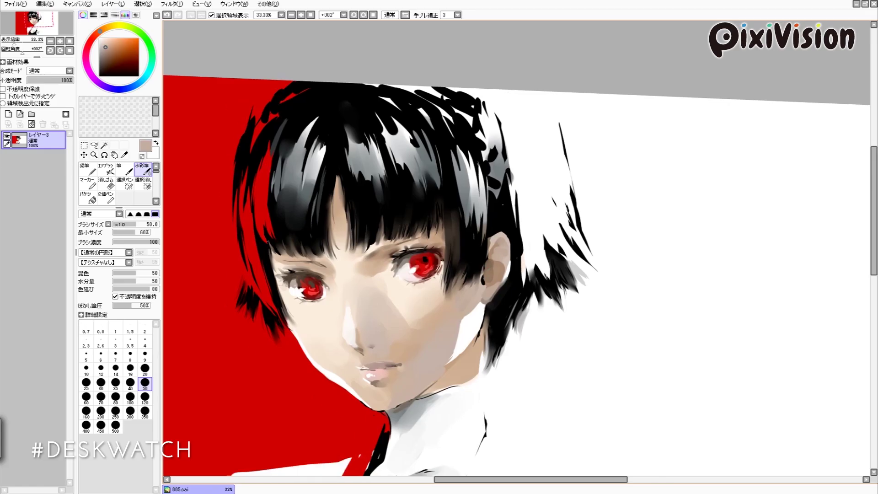
# Step: Replace the dark spot at the front of the ear with a sampled brown, using the Watercolor brush at size 20
pyautogui.keyDown('alt'); pyautogui.click(484, 274); pyautogui.keyUp('alt')
pyautogui.press('[')
pyautogui.press('[')
pyautogui.press('[')
pyautogui.press('[')
pyautogui.press('[')
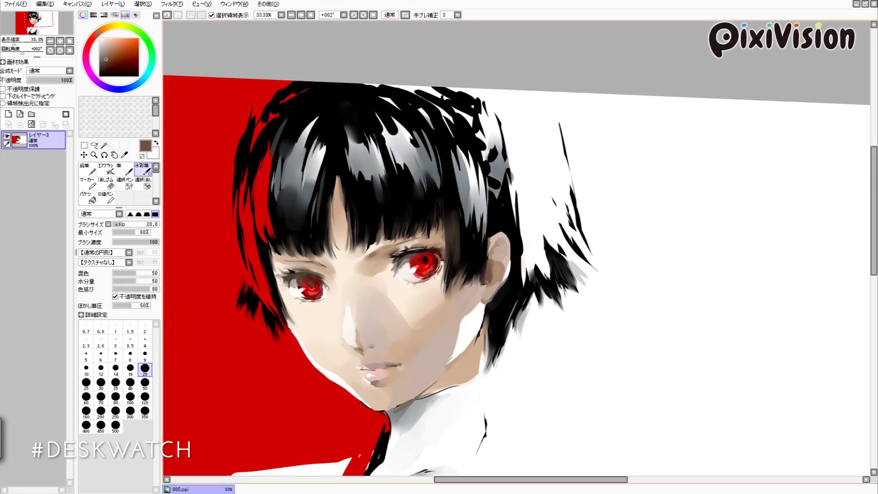
# Step: Blend sampled white and black into the braid strands above the ear, using the Watercolor brush at size 50
pyautogui.scroll(4, 486, 282)
pyautogui.press(']')
pyautogui.press(']')
pyautogui.press(']')
pyautogui.press(']')
pyautogui.press(']')
pyautogui.hscroll(2, 470, 242)
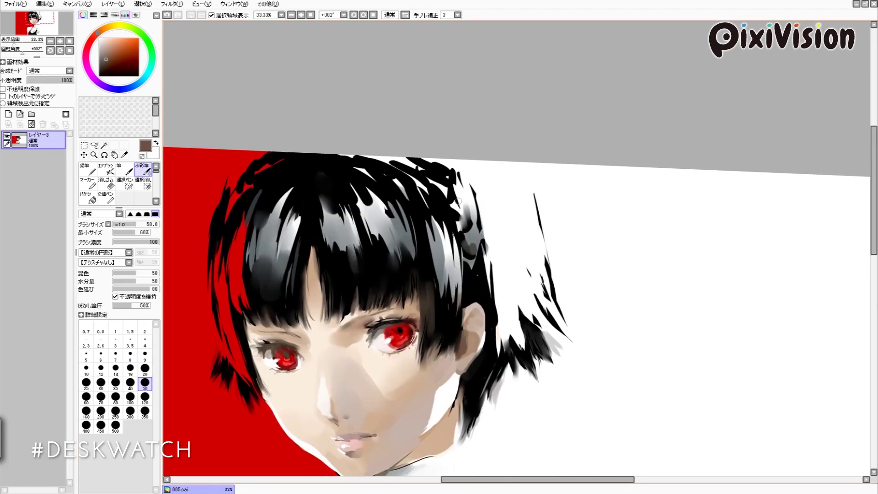
pyautogui.keyDown('alt'); pyautogui.click(446, 204); pyautogui.keyUp('alt')
pyautogui.scroll(2, 446, 204)
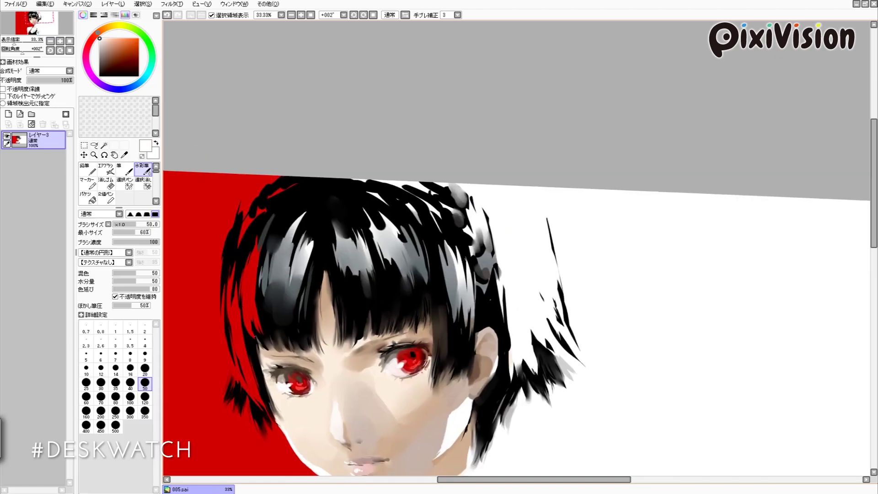
pyautogui.scroll(-3, 467, 228)
pyautogui.keyDown('alt'); pyautogui.click(461, 177); pyautogui.keyUp('alt')
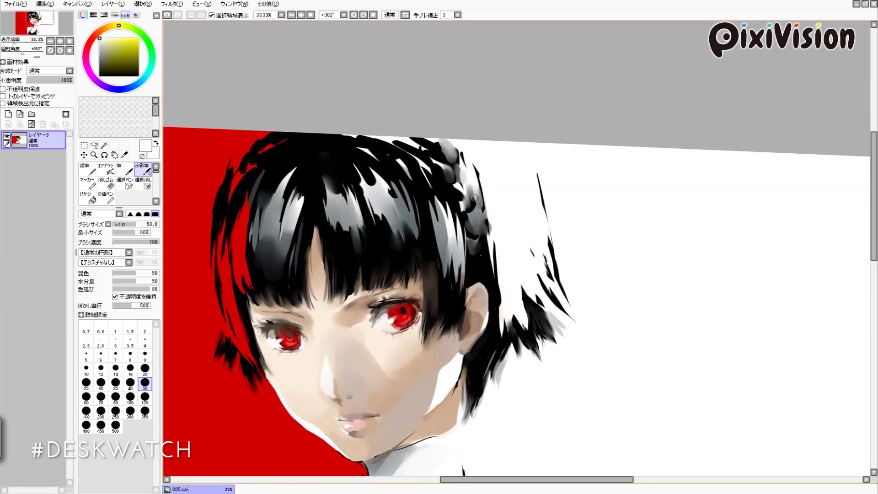
pyautogui.scroll(2, 398, 141)
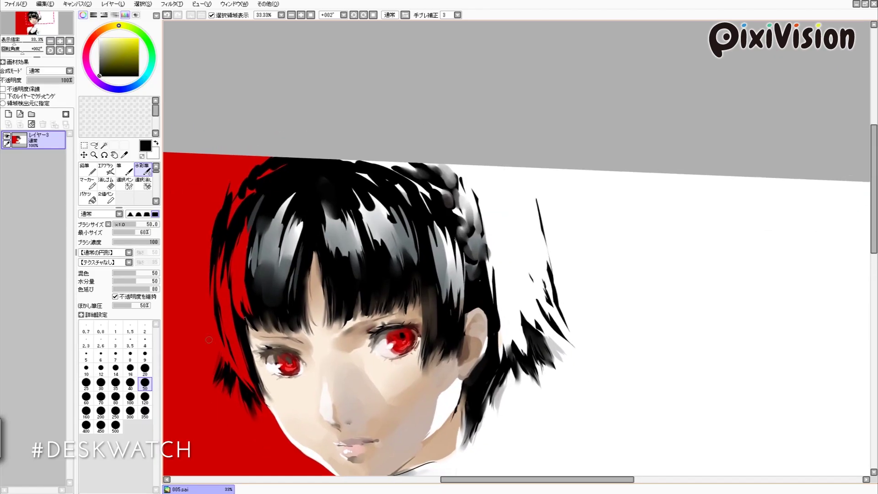
# Step: Smooth the hair across the crown beside the braid with black, using the Watercolor brush at size 120
pyautogui.press(']')
pyautogui.press(']')
pyautogui.press(']')
pyautogui.press(']')
pyautogui.press(']')
pyautogui.moveTo(366, 176)
pyautogui.mouseDown()
pyautogui.moveTo(402, 192)
pyautogui.moveTo(389, 165)
pyautogui.moveTo(421, 201)
pyautogui.mouseUp()
pyautogui.scroll(-2, 422, 201)
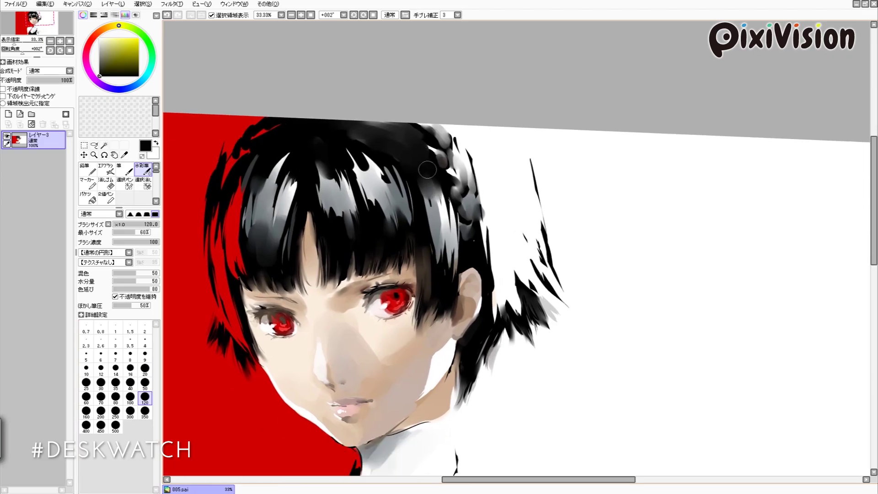
# Step: Touch up the hair highlights beside the braid with a sampled light tone, using the Watercolor brush at size 50
pyautogui.scroll(1, 439, 220)
pyautogui.press('[')
pyautogui.press('[')
pyautogui.press('[')
pyautogui.press('[')
pyautogui.press('[')
pyautogui.keyDown('alt'); pyautogui.click(427, 246); pyautogui.keyUp('alt')
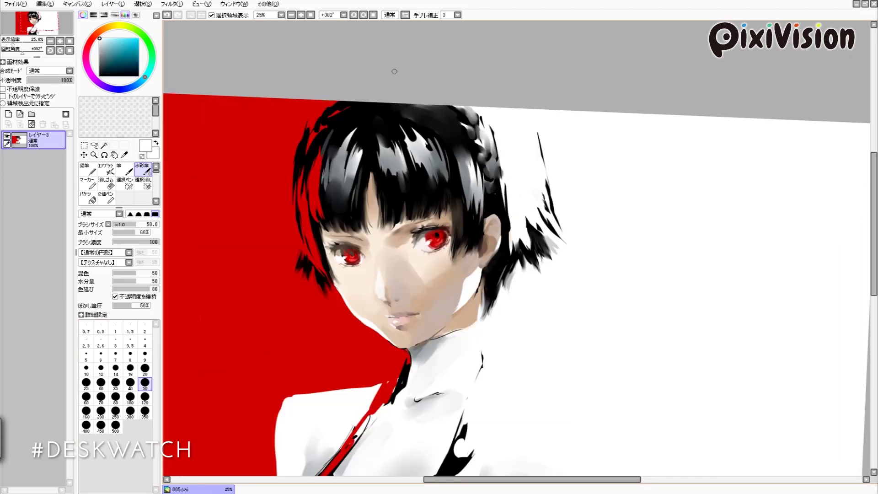
# Step: Refine the fringe and the pale face outline with sampled grey and white, using the pencil at size 20
pyautogui.press('[')
pyautogui.press('[')
pyautogui.press('[')
pyautogui.press('[')
pyautogui.press('[')
pyautogui.keyDown('alt'); pyautogui.click(453, 327); pyautogui.keyUp('alt')
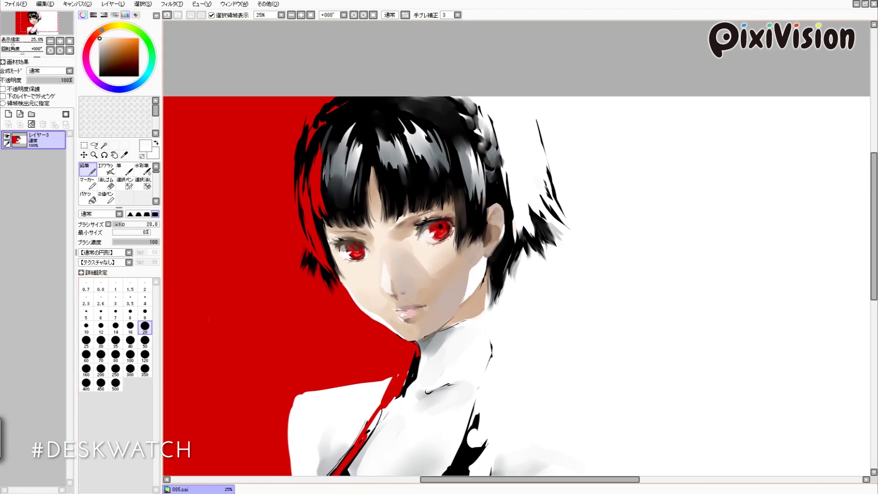
pyautogui.scroll(1, 551, 279)
pyautogui.moveTo(551, 279); pyautogui.dragTo(458, 252)
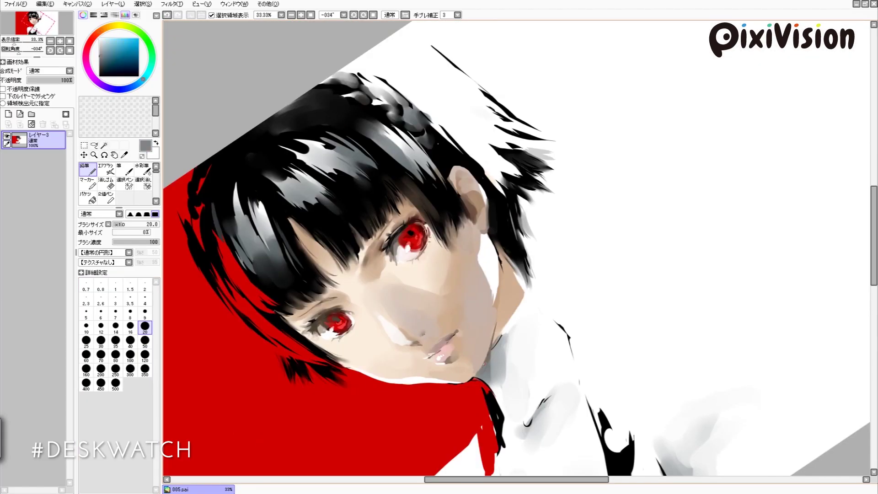
pyautogui.keyDown('alt'); pyautogui.click(363, 225); pyautogui.keyUp('alt')
pyautogui.keyDown('alt'); pyautogui.click(367, 284); pyautogui.keyUp('alt')
pyautogui.keyDown('alt'); pyautogui.click(368, 286); pyautogui.keyUp('alt')
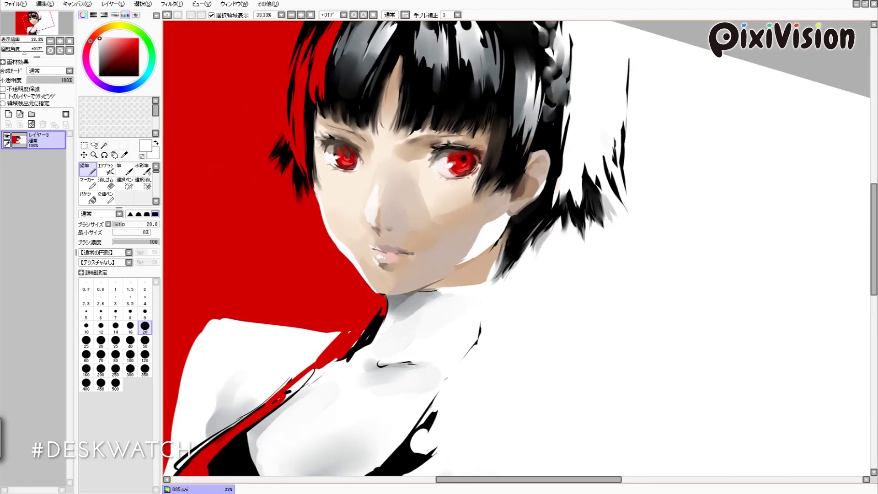
# Step: Soften the shadow under the chin and the collarbone mark with sampled white, using the Watercolor brush at size 50
pyautogui.scroll(2, 373, 288)
pyautogui.keyDown('alt'); pyautogui.click(374, 230); pyautogui.keyUp('alt')
pyautogui.scroll(-1, 374, 231)
pyautogui.press('c')
pyautogui.scroll(-1, 485, 302)
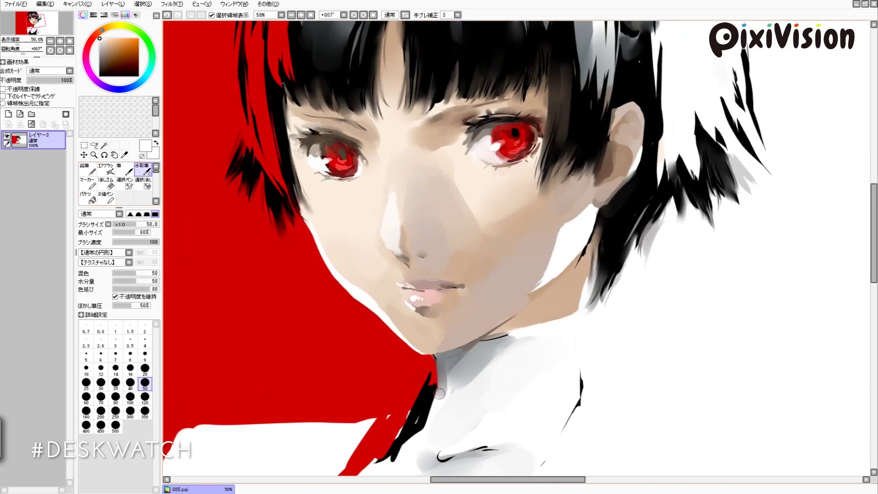
pyautogui.press('Home')
pyautogui.keyDown('alt'); pyautogui.click(471, 308); pyautogui.keyUp('alt')
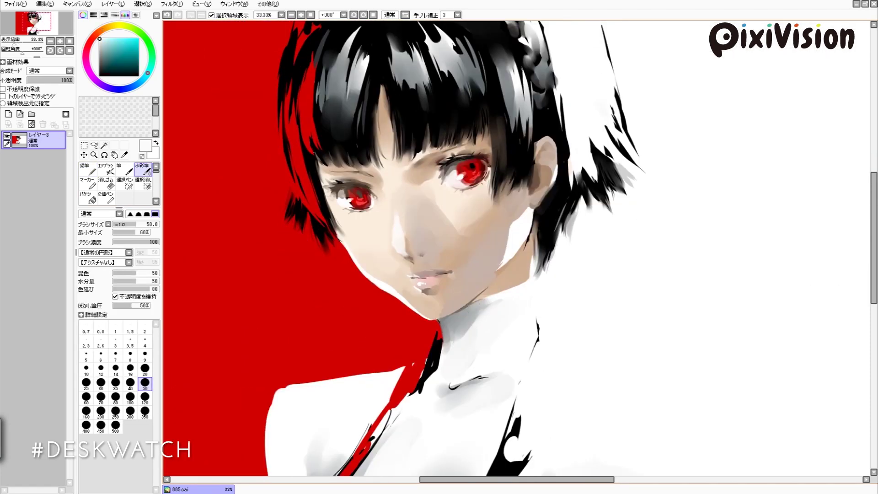
pyautogui.moveTo(458, 387)
pyautogui.mouseDown()
pyautogui.moveTo(474, 351)
pyautogui.moveTo(458, 355)
pyautogui.moveTo(465, 304)
pyautogui.moveTo(507, 330)
pyautogui.mouseUp()
# Step: Clean up the red halter strap across the chest with the sampled background red, using the pencil at size 50
pyautogui.press('n')
pyautogui.keyDown('alt'); pyautogui.click(411, 256); pyautogui.keyUp('alt')
pyautogui.click(145, 340)
pyautogui.moveTo(452, 358)
pyautogui.mouseDown()
pyautogui.moveTo(462, 280)
pyautogui.moveTo(373, 418)
pyautogui.mouseUp()
pyautogui.moveTo(432, 300); pyautogui.dragTo(407, 310)
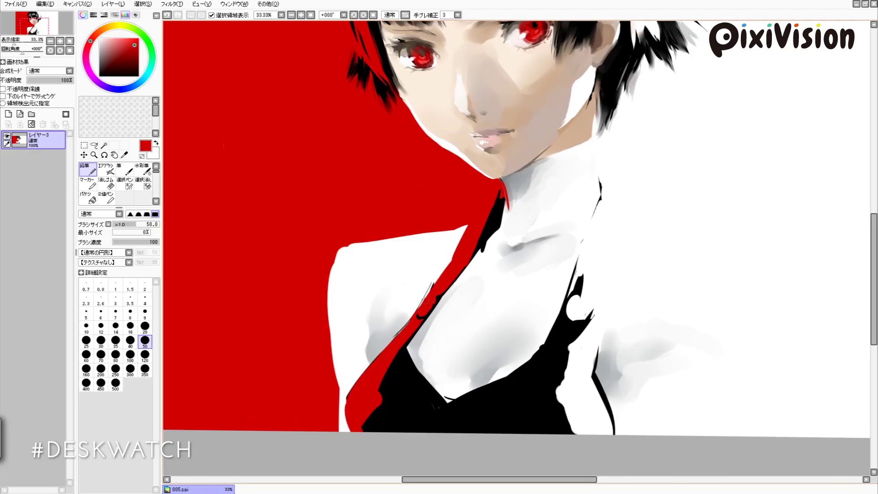
# Step: Blend the outer edges of the arm and shoulder into the red background, using the Watercolor brush at size 120
pyautogui.press('c')
pyautogui.scroll(-1, 517, 229)
pyautogui.moveTo(503, 206); pyautogui.dragTo(498, 245)
pyautogui.moveTo(356, 343); pyautogui.dragTo(354, 425)
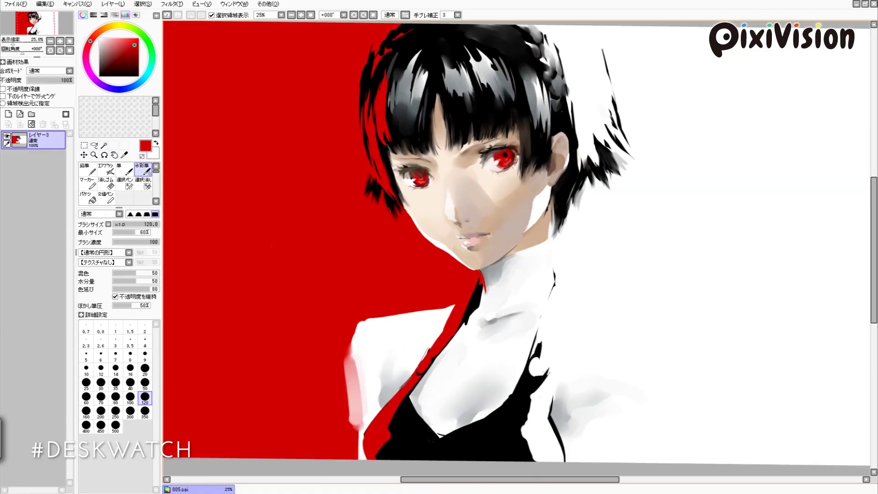
pyautogui.moveTo(349, 361); pyautogui.dragTo(352, 430)
pyautogui.moveTo(409, 322)
pyautogui.mouseDown()
pyautogui.moveTo(357, 322)
pyautogui.moveTo(455, 302)
pyautogui.mouseUp()
pyautogui.moveTo(361, 313)
pyautogui.mouseDown()
pyautogui.moveTo(419, 304)
pyautogui.moveTo(437, 254)
pyautogui.mouseUp()
pyautogui.moveTo(385, 293); pyautogui.dragTo(380, 350)
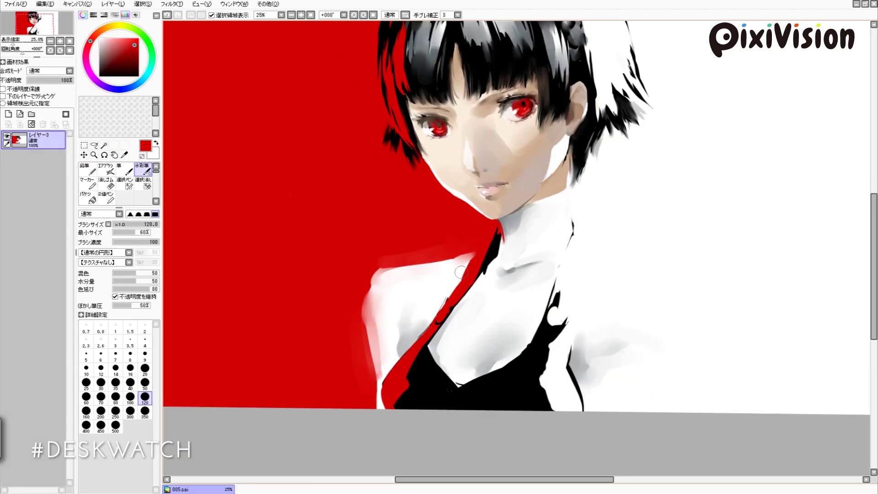
pyautogui.moveTo(460, 272); pyautogui.dragTo(379, 268)
# Step: Fade the side of the black top and the arm outline with sampled white and grey, using the Watercolor brush at size 120
pyautogui.keyDown('alt'); pyautogui.click(287, 399); pyautogui.keyUp('alt')
pyautogui.moveTo(471, 348)
pyautogui.mouseDown()
pyautogui.moveTo(456, 342)
pyautogui.moveTo(453, 404)
pyautogui.moveTo(441, 407)
pyautogui.mouseUp()
pyautogui.moveTo(465, 379); pyautogui.dragTo(448, 407)
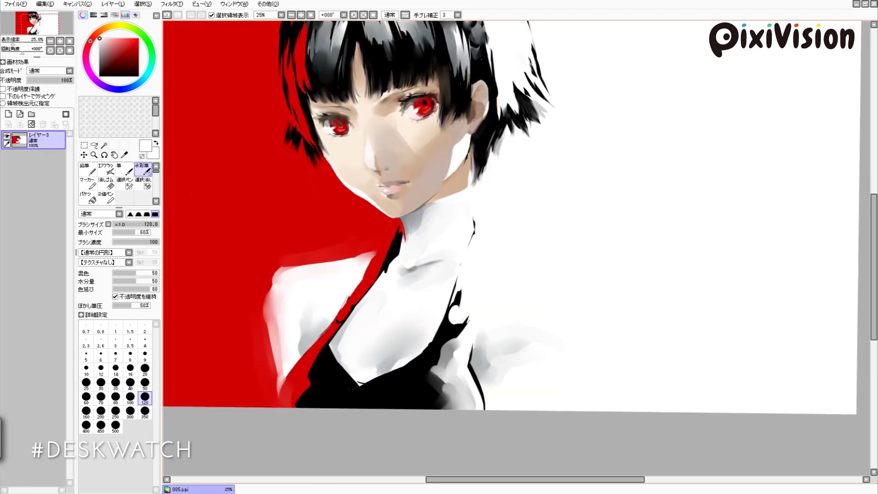
pyautogui.moveTo(466, 343); pyautogui.dragTo(475, 407)
pyautogui.keyDown('alt'); pyautogui.click(452, 373); pyautogui.keyUp('alt')
pyautogui.moveTo(439, 347); pyautogui.dragTo(396, 384)
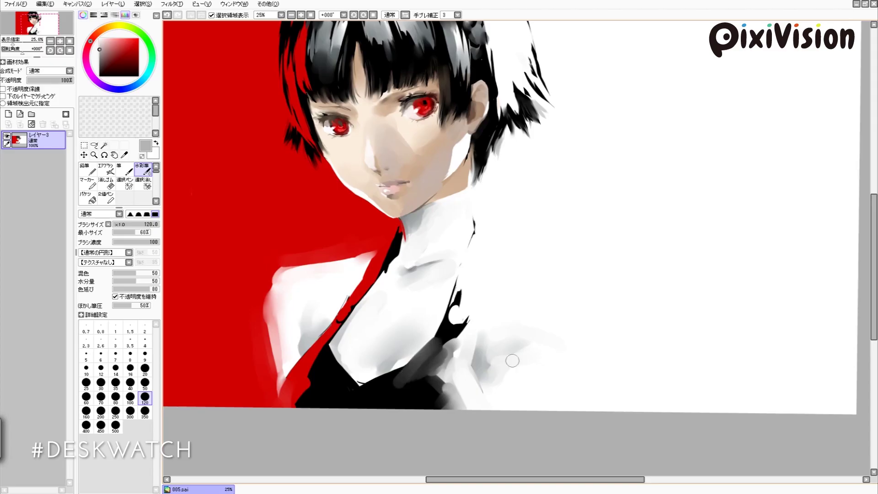
pyautogui.moveTo(512, 360); pyautogui.dragTo(527, 365)
# Step: Soften the edge of the neck and shoulder on the white side and touch up the top with sampled black
pyautogui.keyDown('alt'); pyautogui.click(417, 362); pyautogui.keyUp('alt')
pyautogui.moveTo(480, 247); pyautogui.dragTo(503, 256)
pyautogui.moveTo(503, 302); pyautogui.dragTo(515, 271)
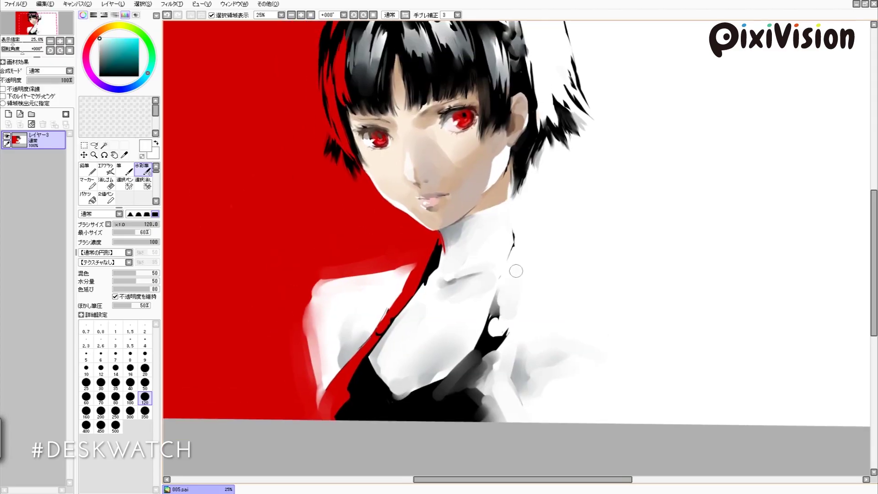
pyautogui.scroll(-1, 545, 310)
pyautogui.keyDown('alt'); pyautogui.click(521, 354); pyautogui.keyUp('alt')
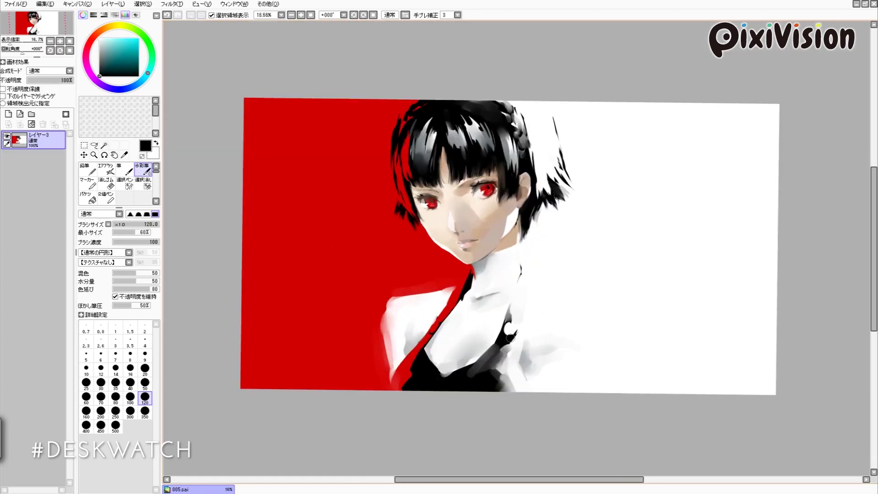
pyautogui.moveTo(485, 246); pyautogui.dragTo(430, 307)
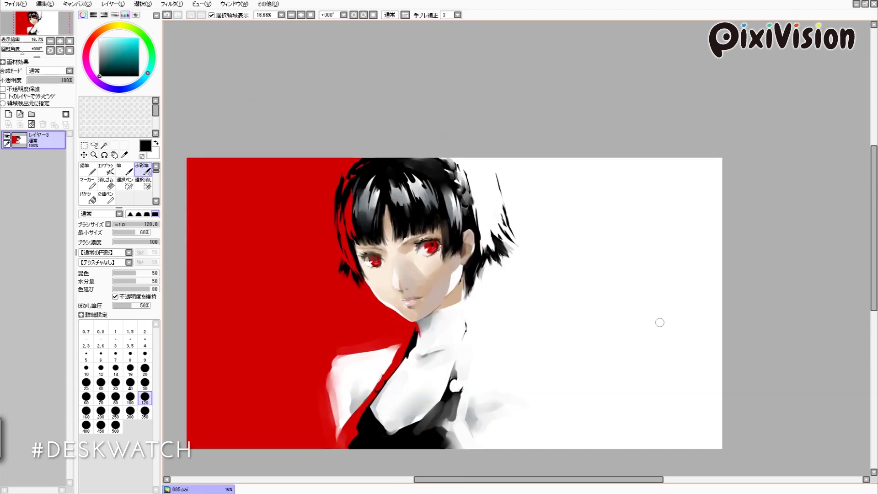
# Step: Tidy the outer edge of the braid with sampled white, using the pencil at size 50
pyautogui.scroll(1, 600, 235)
pyautogui.press('n')
pyautogui.keyDown('alt'); pyautogui.click(600, 235); pyautogui.keyUp('alt')
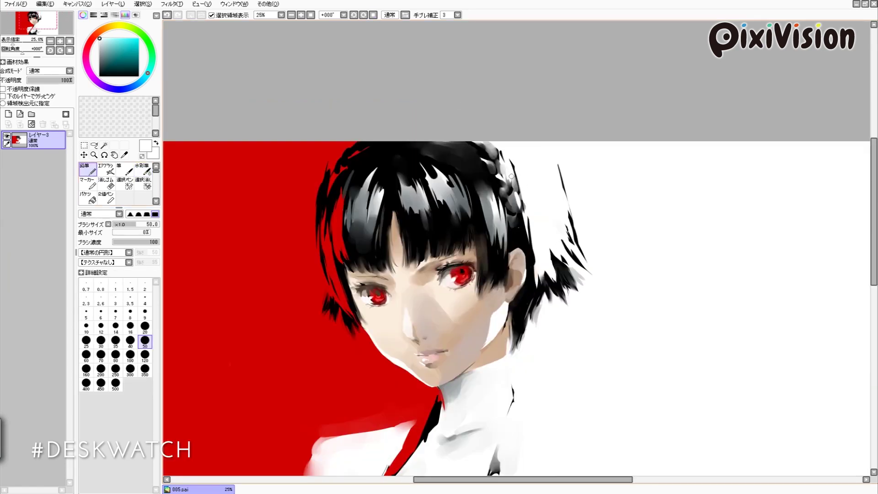
pyautogui.scroll(-1, 510, 180)
pyautogui.scroll(1, 521, 239)
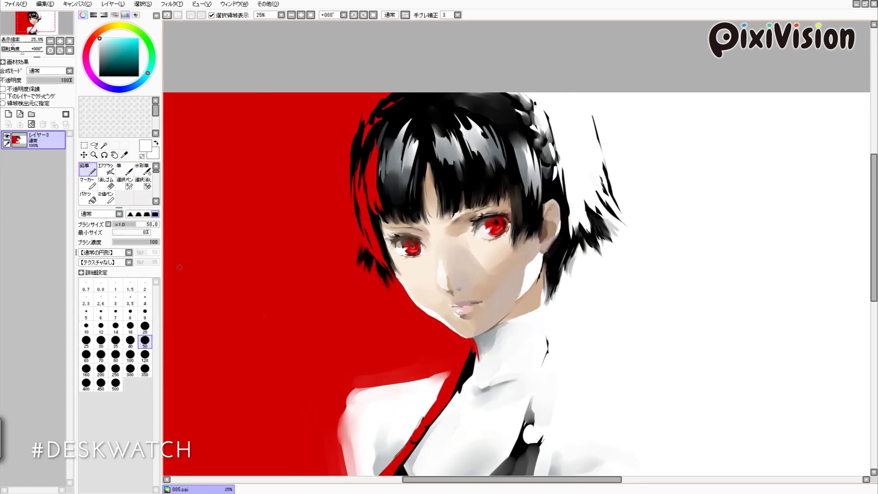
# Step: Add a new layer above the painting and touch up the fringe near the eye in sampled dark tones, using the Watercolor brush at size 20
pyautogui.hotkey('ctrl', 'shift', 'n')
pyautogui.press('c')
pyautogui.keyDown('alt'); pyautogui.click(521, 239); pyautogui.keyUp('alt')
pyautogui.press('[')
pyautogui.press('[')
pyautogui.press('[')
pyautogui.press('[')
pyautogui.press('[')
pyautogui.keyDown('alt'); pyautogui.click(503, 213); pyautogui.keyUp('alt')
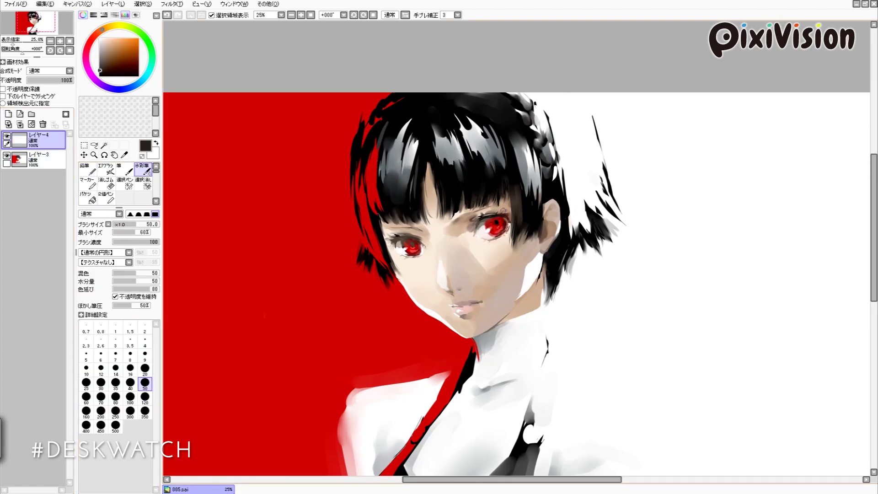
pyautogui.press('[')
pyautogui.press('[')
pyautogui.press('[')
pyautogui.press('[')
pyautogui.press('[')
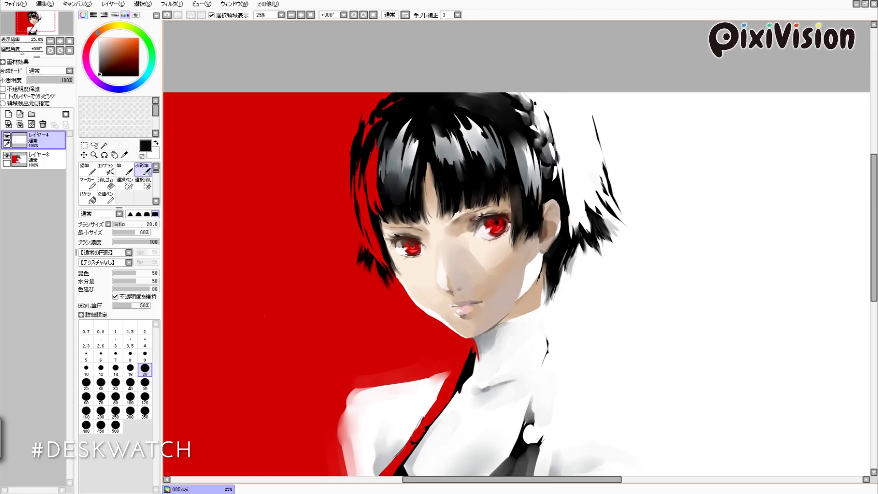
# Step: Touch up the background edge beneath the chin with sampled red, using the Watercolor brush at size 50
pyautogui.scroll(-2, 517, 270)
pyautogui.hscroll(-1, 517, 270)
pyautogui.keyDown('alt'); pyautogui.click(274, 229); pyautogui.keyUp('alt')
pyautogui.press(']')
pyautogui.press(']')
pyautogui.press(']')
pyautogui.press(']')
pyautogui.press(']')
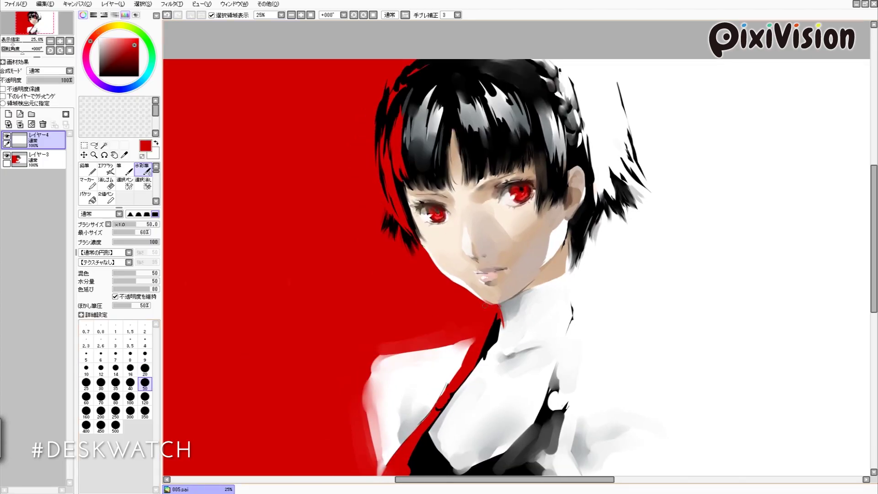
# Step: Work sampled skin and dark hair tones into the jaw and neck below the ear, using the Watercolor brush at size 50
pyautogui.keyDown('alt'); pyautogui.click(508, 295); pyautogui.keyUp('alt')
pyautogui.keyDown('alt'); pyautogui.click(521, 288); pyautogui.keyUp('alt')
pyautogui.scroll(1, 506, 304)
pyautogui.hscroll(1, 507, 304)
pyautogui.keyDown('alt'); pyautogui.click(553, 267); pyautogui.keyUp('alt')
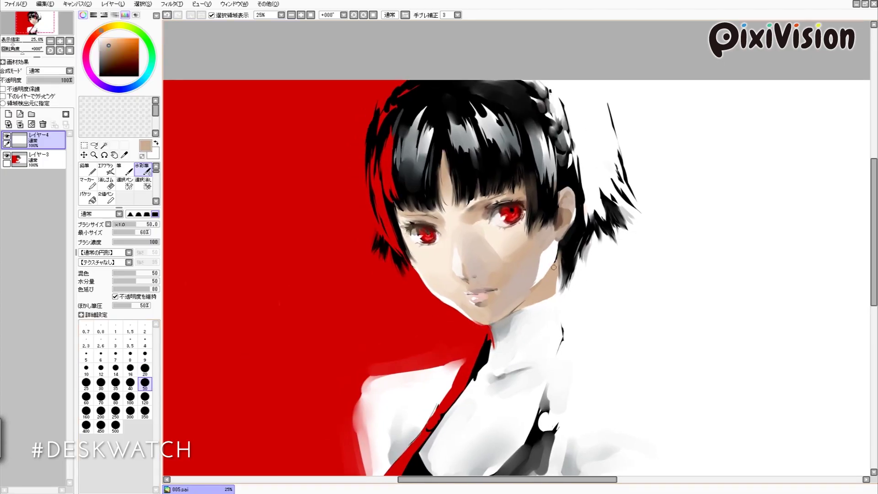
pyautogui.keyDown('alt'); pyautogui.click(558, 254); pyautogui.keyUp('alt')
pyautogui.keyDown('alt'); pyautogui.click(555, 267); pyautogui.keyUp('alt')
pyautogui.keyDown('alt'); pyautogui.click(556, 252); pyautogui.keyUp('alt')
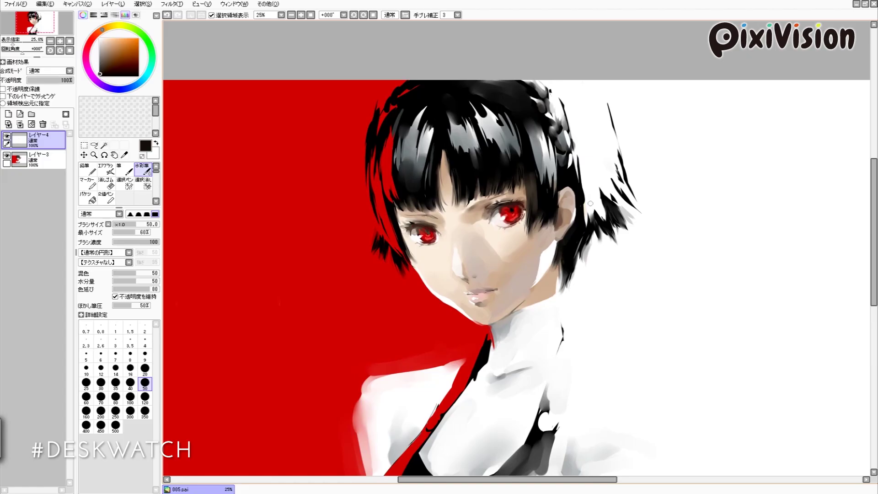
# Step: Narrow and refine the white highlight along the jaw with sampled skin tones and white
pyautogui.keyDown('alt'); pyautogui.click(550, 239); pyautogui.keyUp('alt')
pyautogui.scroll(-1, 549, 243)
pyautogui.scroll(1, 535, 283)
pyautogui.keyDown('alt'); pyautogui.click(532, 286); pyautogui.keyUp('alt')
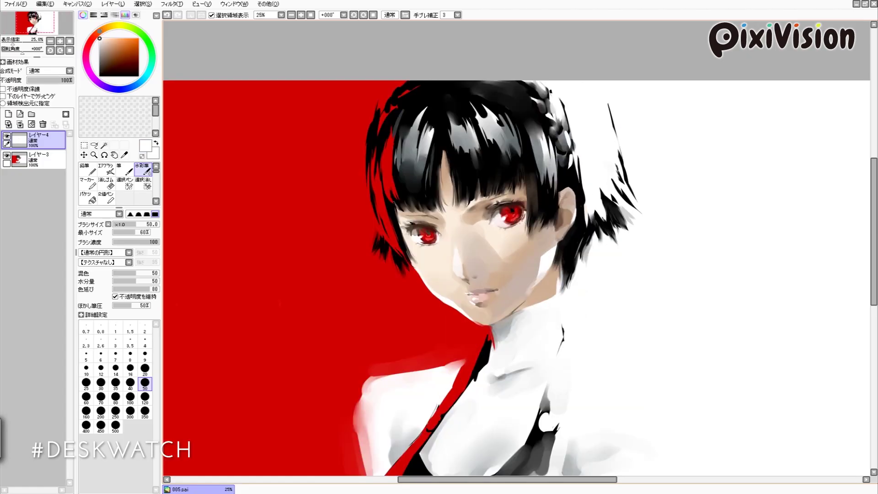
pyautogui.keyDown('alt'); pyautogui.click(541, 274); pyautogui.keyUp('alt')
pyautogui.scroll(-1, 541, 273)
pyautogui.scroll(1, 542, 274)
pyautogui.press('n')
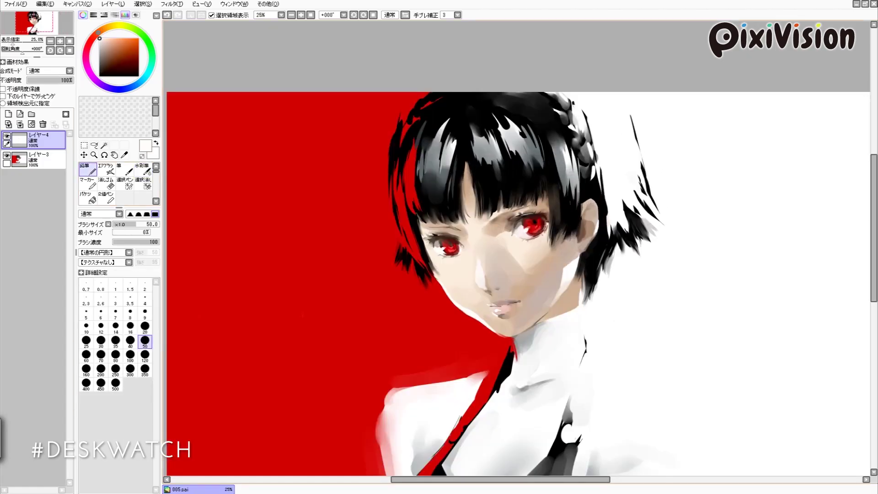
pyautogui.scroll(-2, 574, 299)
pyautogui.scroll(1, 574, 299)
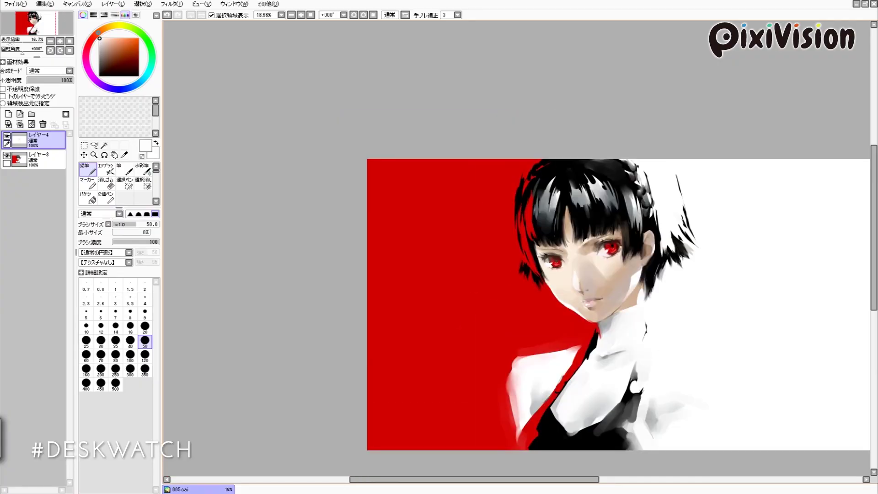
# Step: Add a new layer above the painting for further facial touch-ups
pyautogui.scroll(-1, 624, 332)
pyautogui.scroll(1, 635, 243)
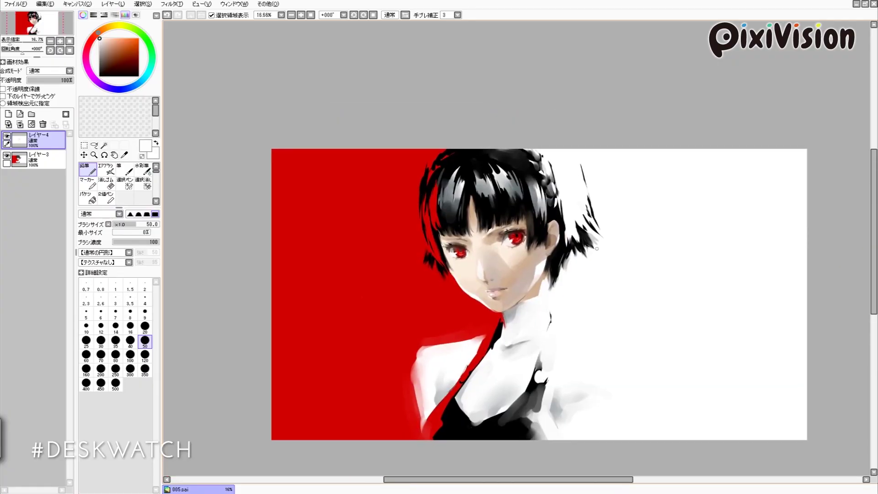
pyautogui.scroll(1, 597, 248)
pyautogui.click(8, 113)
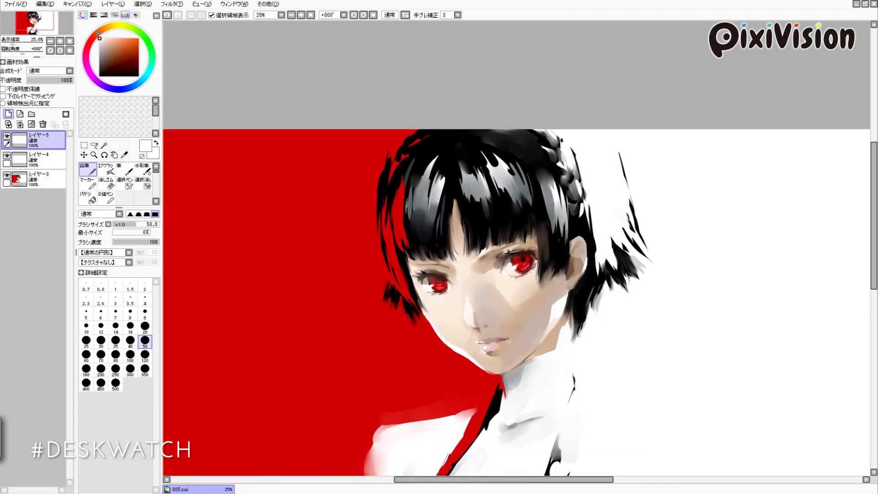
# Step: Touch up fine facial details with sampled brown and near-black tones, using the Pencil at size 9
pyautogui.press('c')
pyautogui.keyDown('alt'); pyautogui.click(435, 274); pyautogui.keyUp('alt')
pyautogui.press('n')
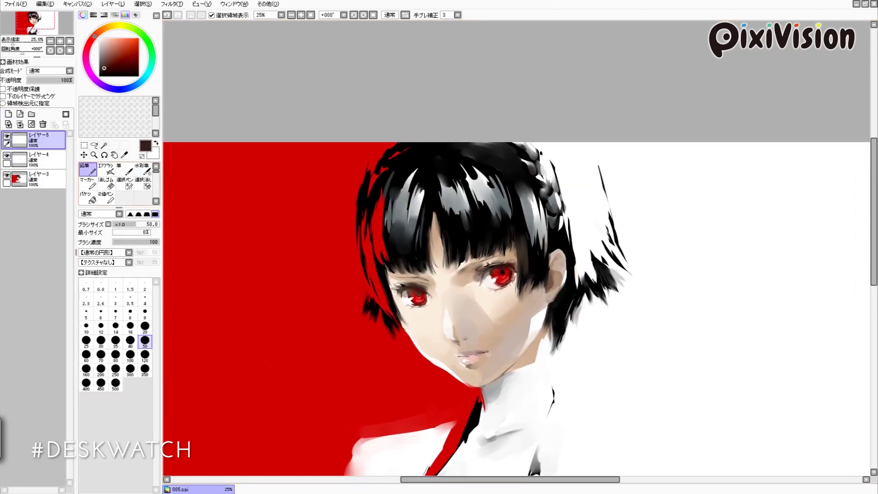
pyautogui.keyDown('alt'); pyautogui.click(425, 283); pyautogui.keyUp('alt')
pyautogui.scroll(1, 594, 115)
pyautogui.click(145, 311)
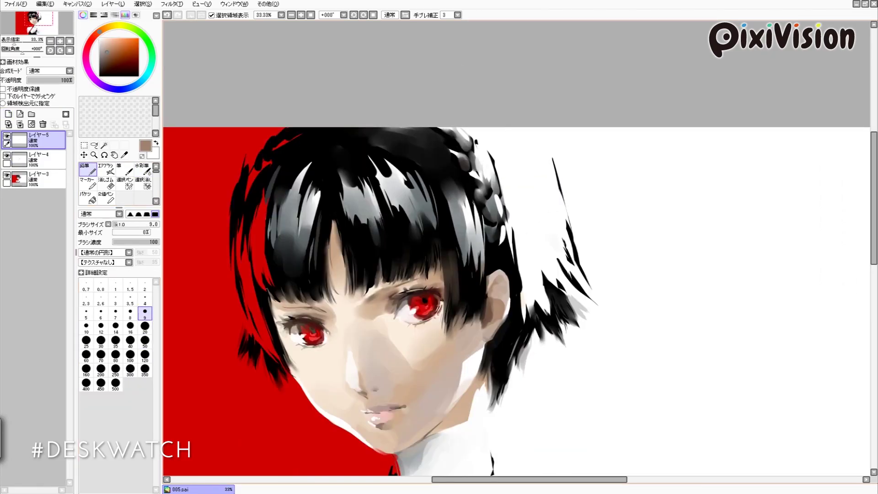
pyautogui.click(101, 72)
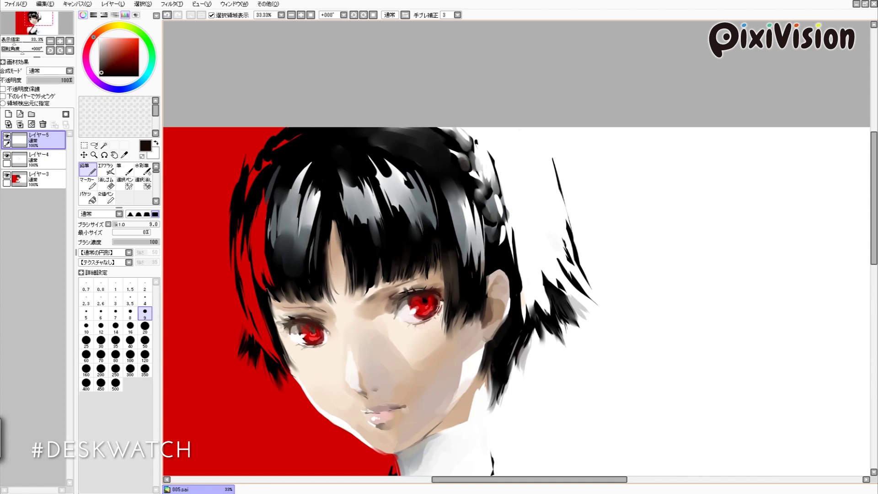
pyautogui.moveTo(516, 274); pyautogui.dragTo(581, 226)
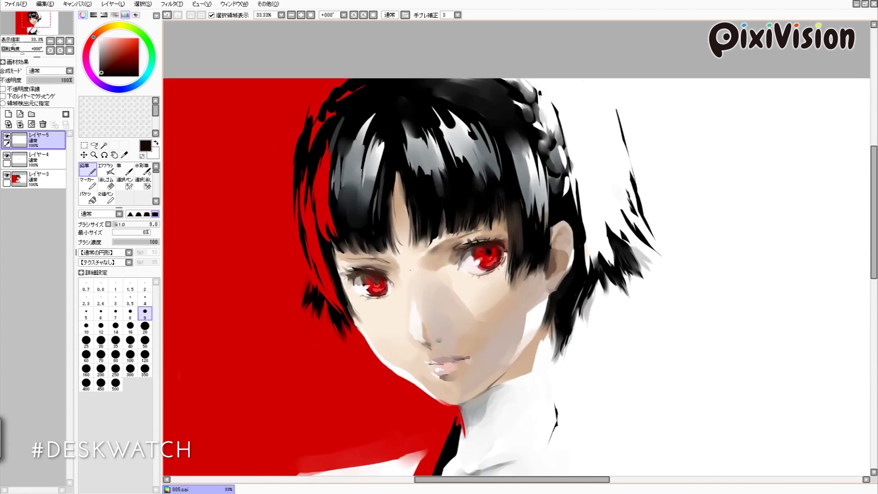
pyautogui.moveTo(503, 256)
pyautogui.mouseDown()
pyautogui.moveTo(526, 255)
pyautogui.moveTo(524, 215)
pyautogui.mouseUp()
pyautogui.keyDown('alt'); pyautogui.click(523, 215); pyautogui.keyUp('alt')
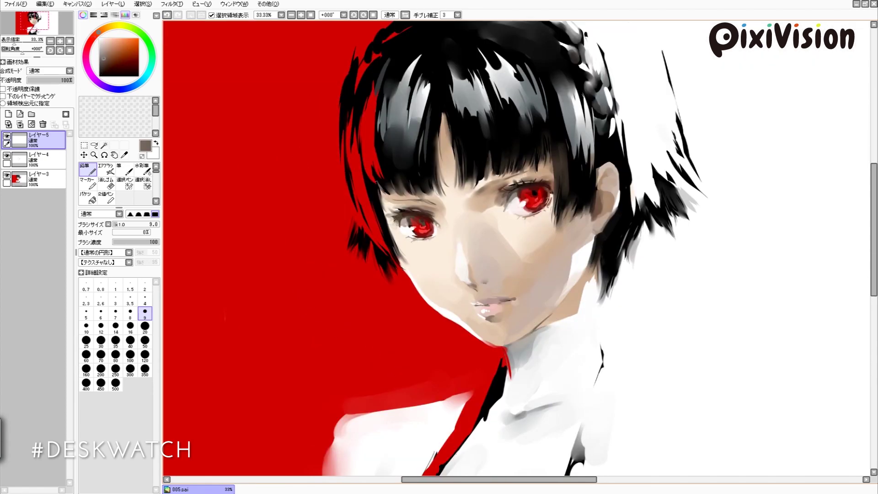
pyautogui.moveTo(485, 297); pyautogui.dragTo(496, 305)
# Step: Merge the upper layers into the painting and soften the skin around the mouth and nose, using the Watercolor brush at size 30
pyautogui.hotkey('ctrl', 'e')
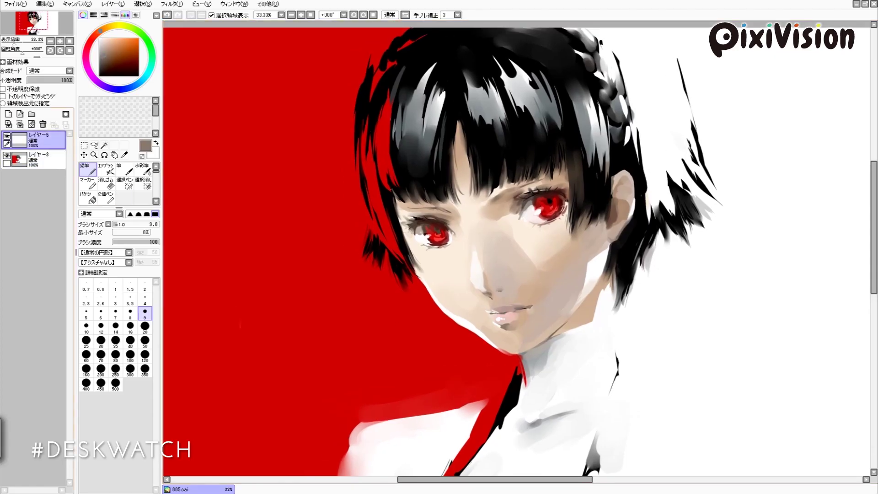
pyautogui.hotkey('ctrl', 'e')
pyautogui.press('v')
pyautogui.press('[')
pyautogui.press('[')
pyautogui.press('[')
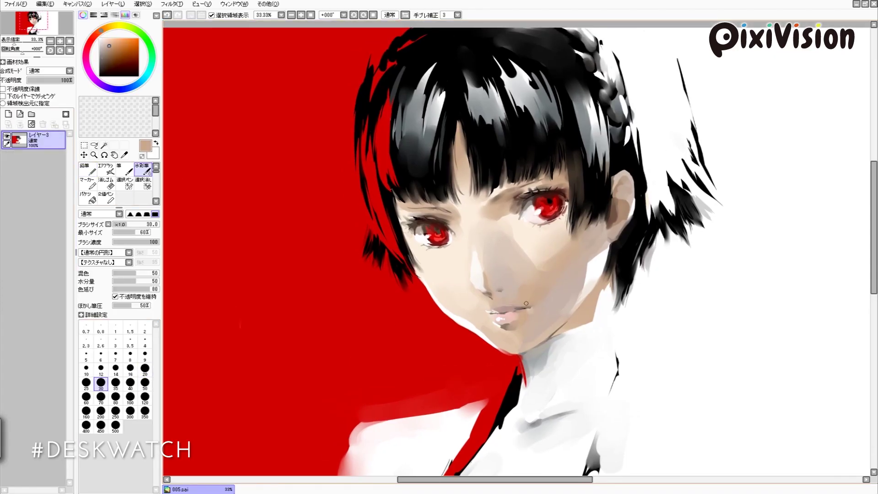
pyautogui.moveTo(488, 290); pyautogui.dragTo(470, 303)
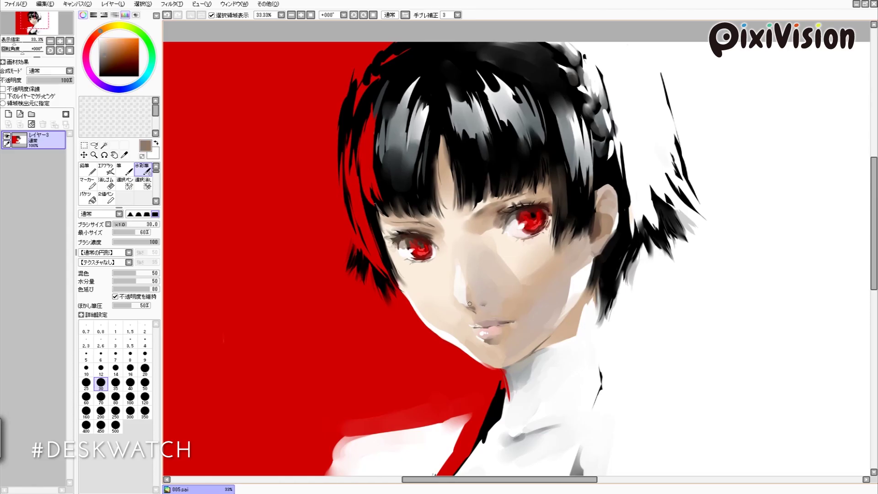
# Step: Refine the nostril and upper lip with sampled skin and shadow tones, using the Pencil
pyautogui.press('n')
pyautogui.keyDown('alt'); pyautogui.click(470, 304); pyautogui.keyUp('alt')
pyautogui.moveTo(469, 304)
pyautogui.mouseDown()
pyautogui.moveTo(479, 290)
pyautogui.moveTo(515, 282)
pyautogui.moveTo(519, 297)
pyautogui.moveTo(484, 320)
pyautogui.mouseUp()
pyautogui.keyDown('alt'); pyautogui.click(515, 281); pyautogui.keyUp('alt')
pyautogui.keyDown('alt'); pyautogui.click(503, 307); pyautogui.keyUp('alt')
pyautogui.keyDown('alt'); pyautogui.click(320, 275); pyautogui.keyUp('alt')
# Step: Touch up the area around the eye beside the red background with a sampled tone, enlarging the Pencil to size 20
pyautogui.moveTo(411, 256); pyautogui.dragTo(417, 234)
pyautogui.keyDown('alt'); pyautogui.click(417, 234); pyautogui.keyUp('alt')
pyautogui.press(']')
pyautogui.press(']')
pyautogui.press(']')
pyautogui.press(']')
pyautogui.press(']')
pyautogui.press('Home')
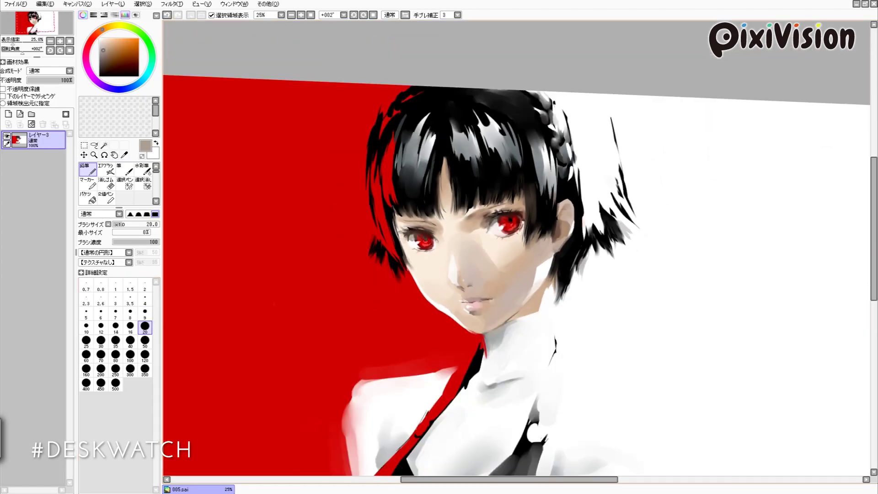
# Step: Clean up the background edge around the figure with sampled red, using the Pencil at size 20
pyautogui.press('pagedown')
pyautogui.press('pagedown')
pyautogui.press('pageup')
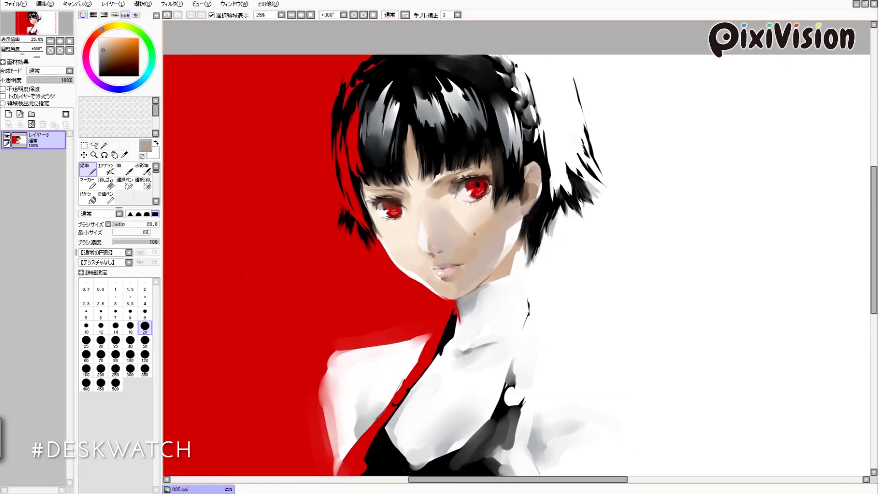
pyautogui.keyDown('alt'); pyautogui.click(256, 274); pyautogui.keyUp('alt')
pyautogui.press('pagedown')
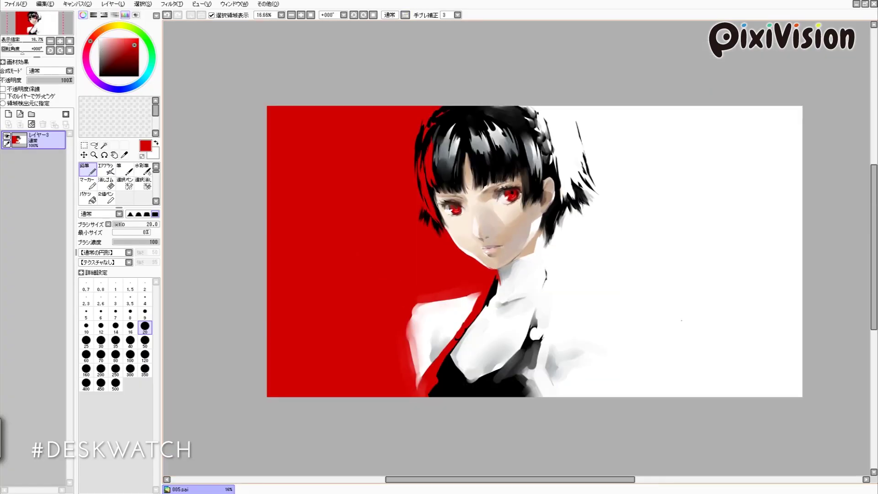
pyautogui.press('pageup')
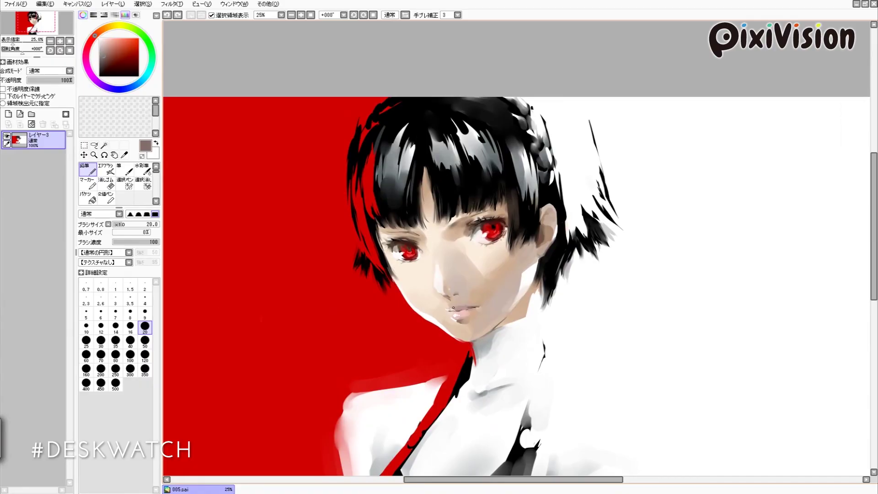
# Step: Rework the nose shadow and nearby cheek with sampled skin tones, using the Pencil and the Watercolor brush at size 30
pyautogui.keyDown('alt'); pyautogui.click(462, 294); pyautogui.keyUp('alt')
pyautogui.moveTo(461, 295)
pyautogui.mouseDown()
pyautogui.moveTo(474, 276)
pyautogui.moveTo(478, 291)
pyautogui.mouseUp()
pyautogui.press('c')
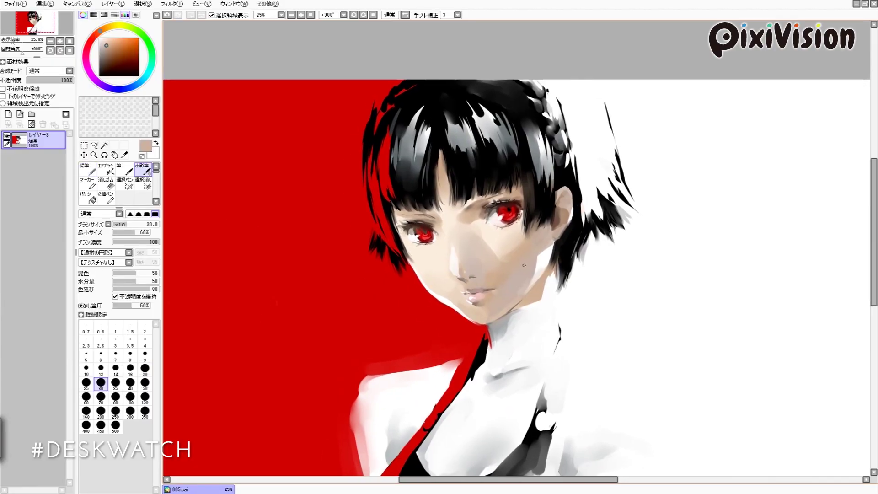
# Step: Shorten and reshape the stray hair strands behind the ear with black and white, using the Pencil at size 50
pyautogui.press('n')
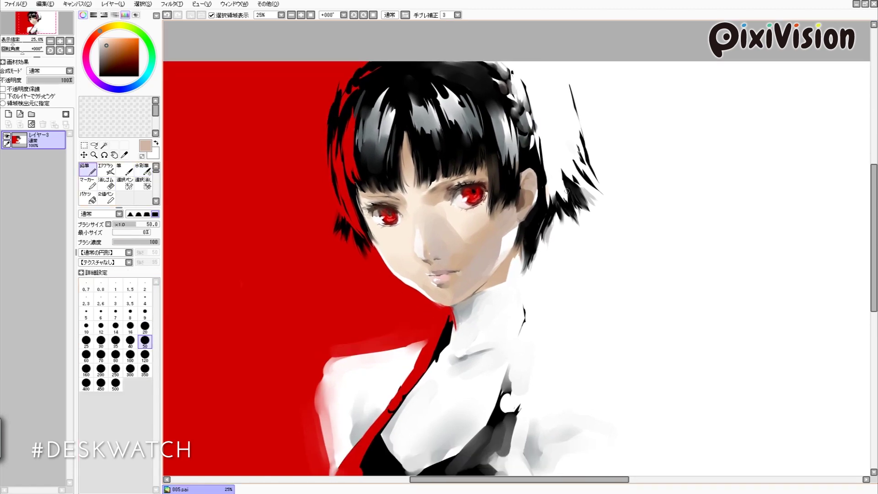
pyautogui.press('pagedown')
pyautogui.moveTo(550, 214); pyautogui.dragTo(556, 235)
pyautogui.scroll(-1, 478, 158)
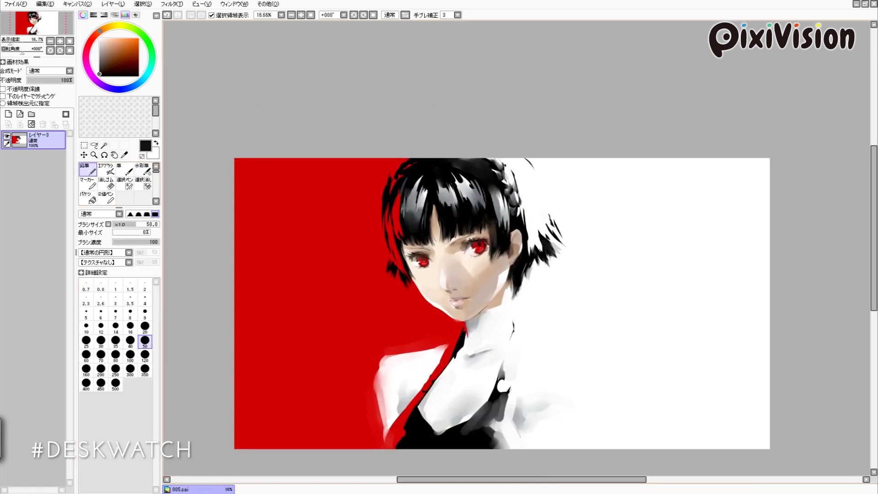
pyautogui.press('pageup')
pyautogui.press('pagedown')
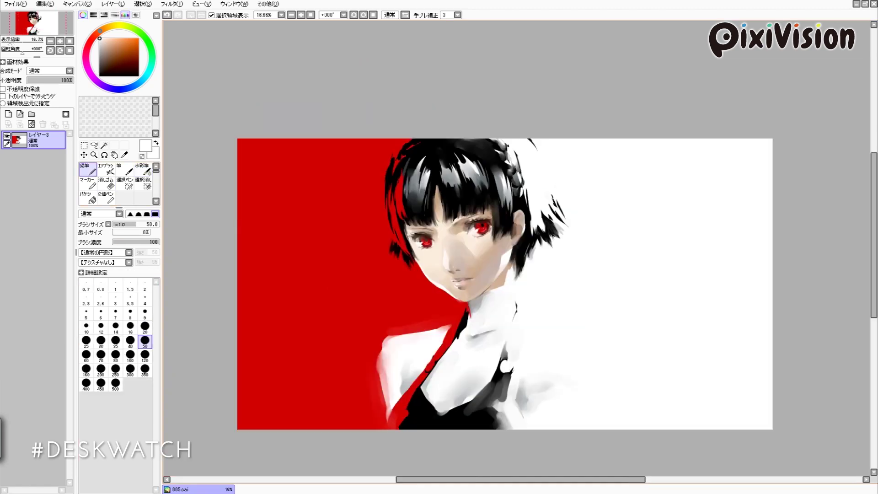
pyautogui.press('pageup')
# Step: Refine the hair highlights with sampled light and dark greys, using the Pencil at size 50
pyautogui.keyDown('alt'); pyautogui.click(531, 161); pyautogui.keyUp('alt')
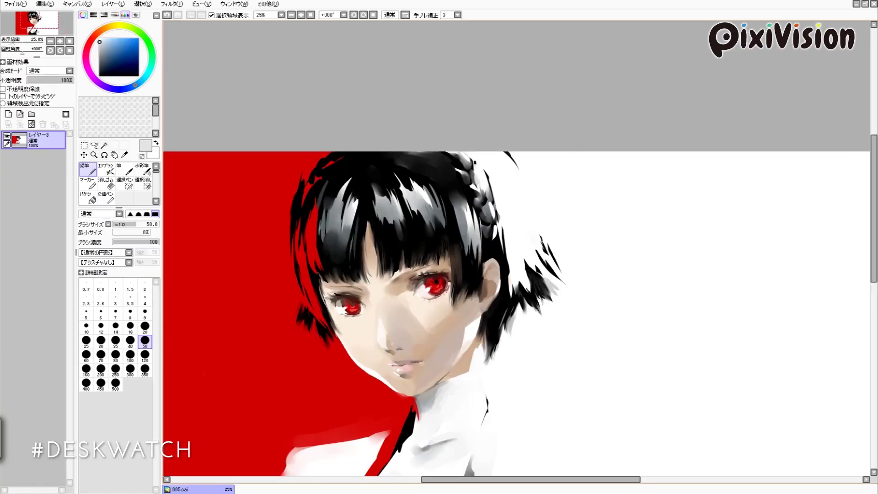
pyautogui.press('pagedown')
pyautogui.press('pageup')
pyautogui.press('pagedown')
pyautogui.press('pageup')
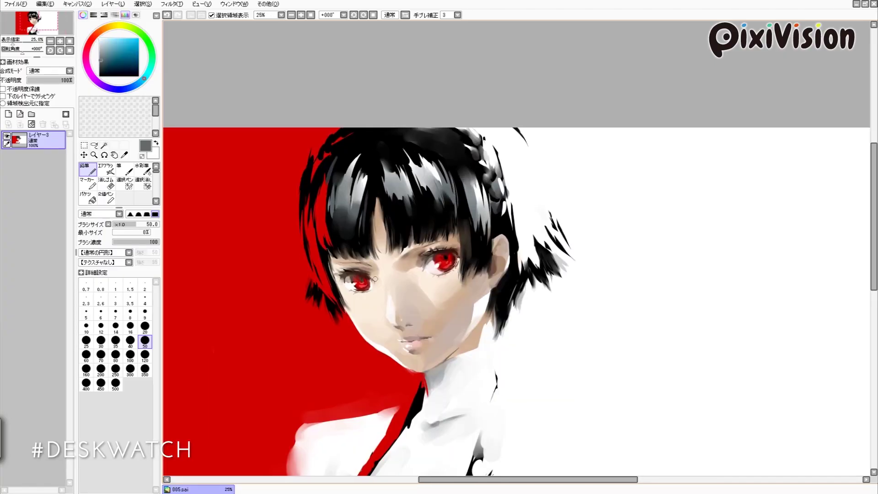
pyautogui.keyDown('alt'); pyautogui.click(361, 200); pyautogui.keyUp('alt')
pyautogui.press('pagedown')
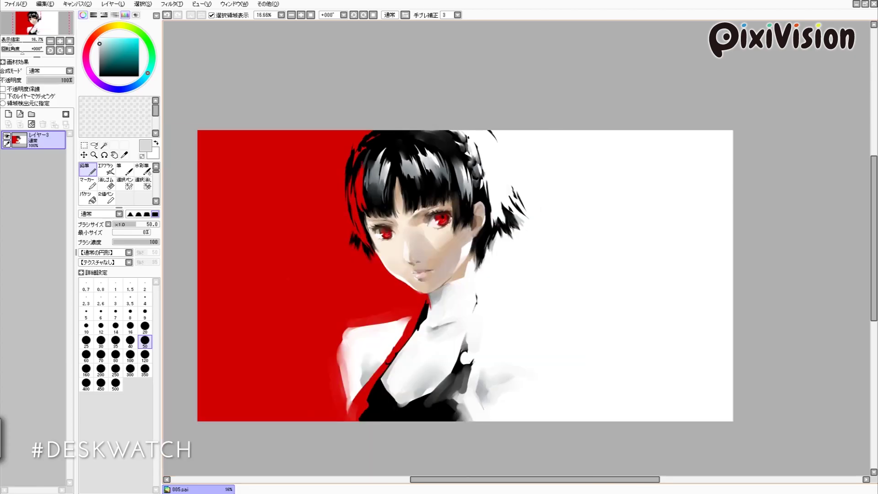
pyautogui.press('pageup')
# Step: Rework the hair strands bordering the red background with sampled black and red, using the Pencil at size 50
pyautogui.keyDown('alt'); pyautogui.click(215, 220); pyautogui.keyUp('alt')
pyautogui.press('pagedown')
pyautogui.press('pageup')
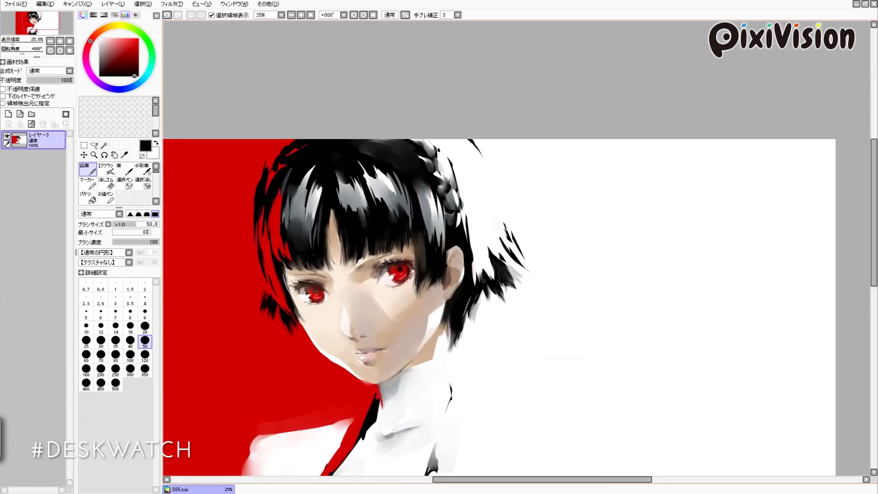
pyautogui.keyDown('alt'); pyautogui.click(283, 179); pyautogui.keyUp('alt')
pyautogui.press('pagedown')
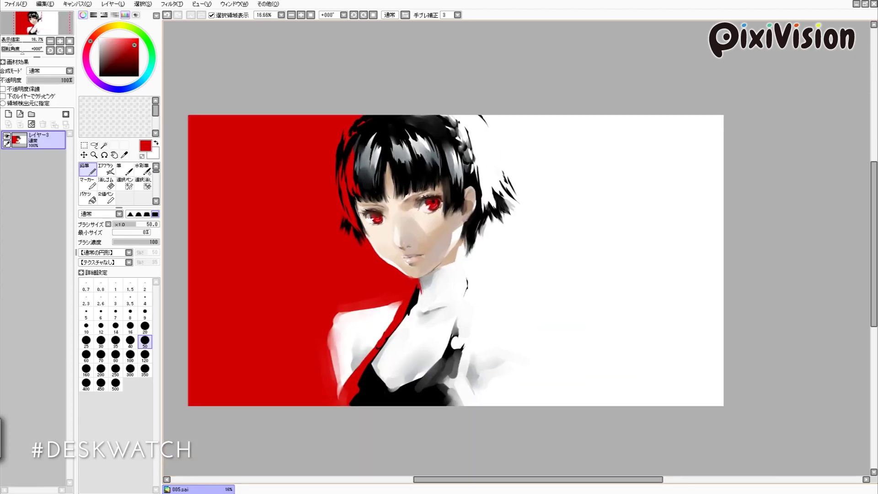
pyautogui.press('pageup')
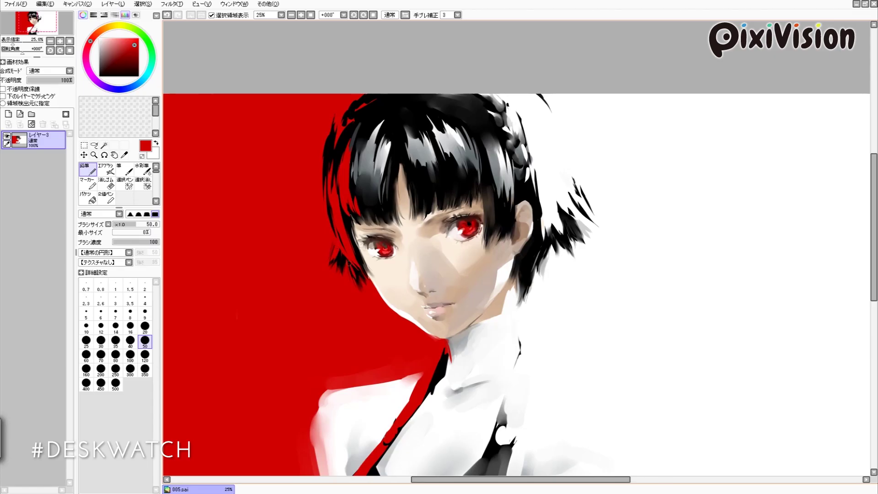
pyautogui.press('pagedown')
pyautogui.press('pageup')
# Step: Touch up the black neckline strap beneath the chin with sampled black, using the Watercolor brush at size 40
pyautogui.press('c')
pyautogui.keyDown('alt'); pyautogui.click(397, 362); pyautogui.keyUp('alt')
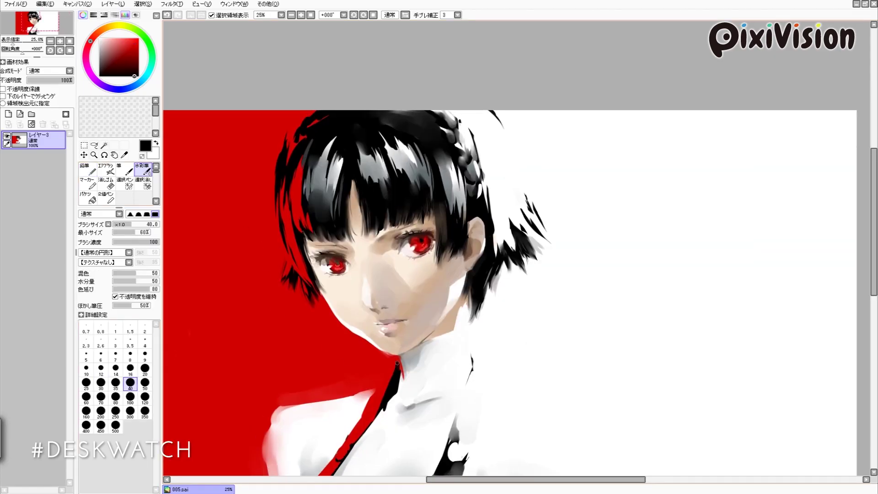
pyautogui.moveTo(397, 362); pyautogui.dragTo(441, 266)
pyautogui.keyDown('alt'); pyautogui.click(429, 316); pyautogui.keyUp('alt')
# Step: Sign the painting in grey in the lower corner of the white background, using the Pencil at size 20
pyautogui.press('pagedown')
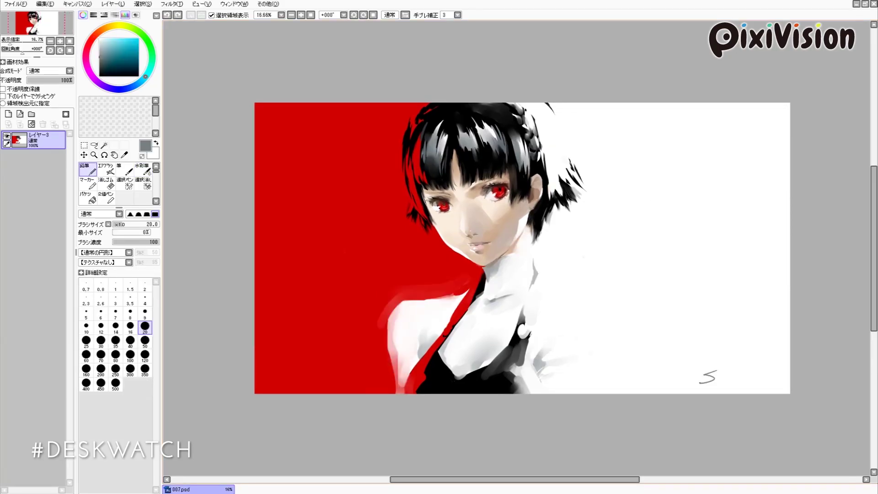
pyautogui.moveTo(689, 387); pyautogui.dragTo(721, 376)
pyautogui.moveTo(714, 383); pyautogui.dragTo(738, 377)
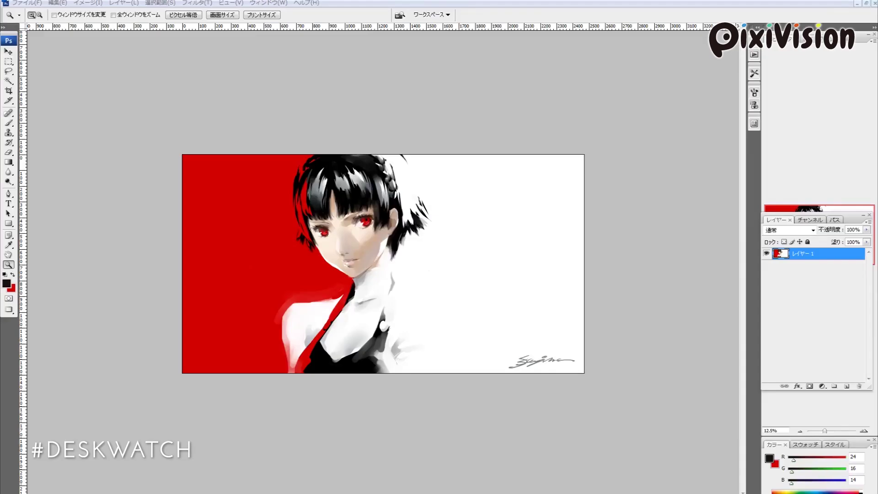
# Step: In Photoshop, isolate the face with a radial Quick Mask gradient and add a Color Balance adjustment with highlights at +57, +19 and 0
pyautogui.moveTo(344, 268); pyautogui.dragTo(344, 268)
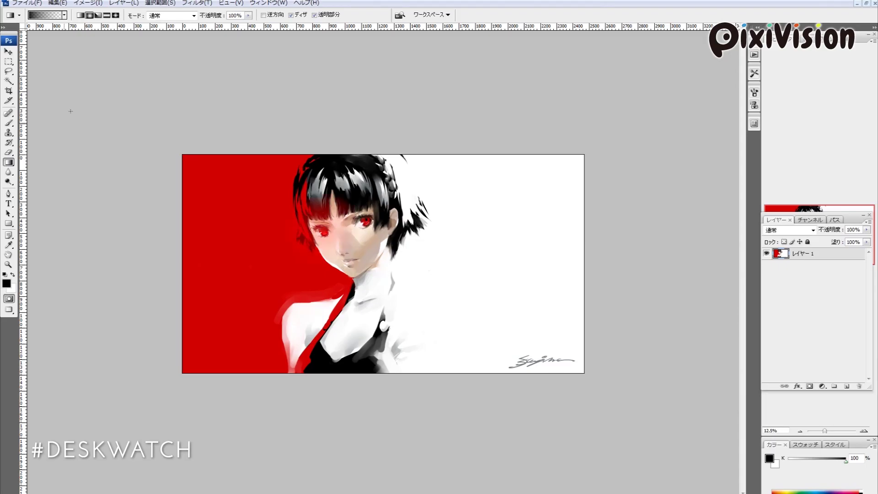
pyautogui.press('q')
pyautogui.click(822, 386)
pyautogui.click(815, 262)
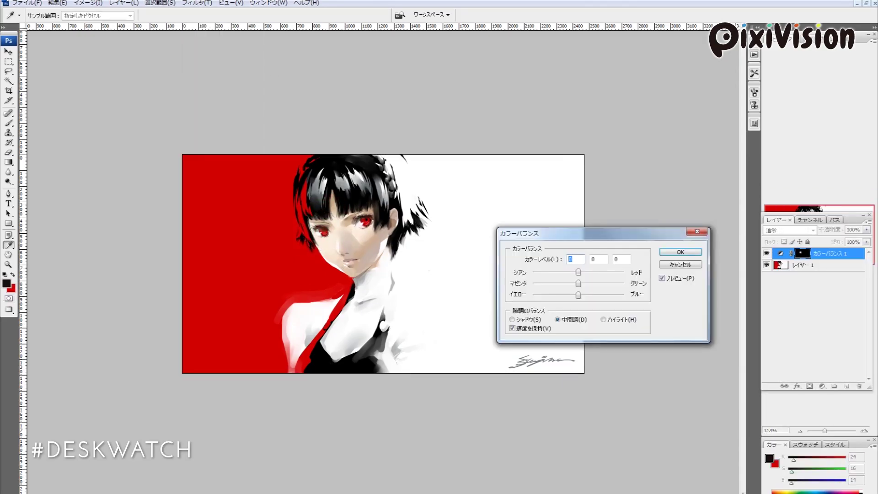
pyautogui.press('Tab')
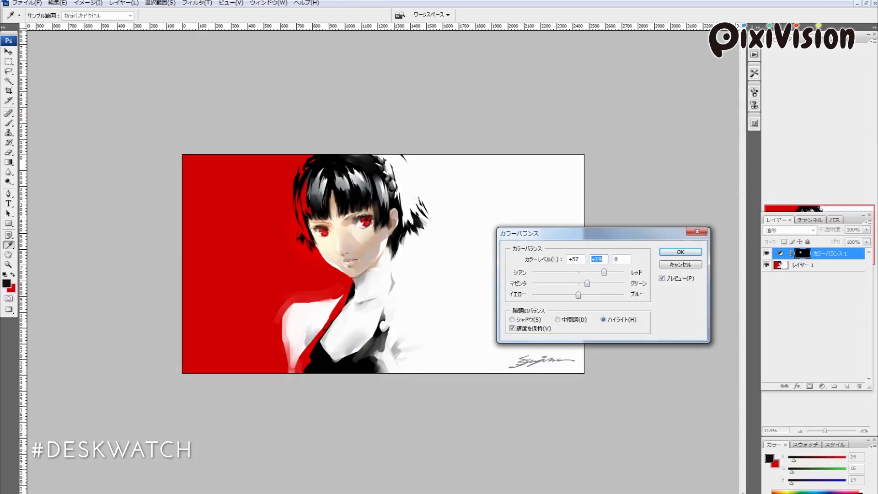
pyautogui.press('Return')
# Step: Duplicate the masked Color Balance layer twice and reposition the copies
pyautogui.hotkey('ctrl', 'j')
pyautogui.press('v')
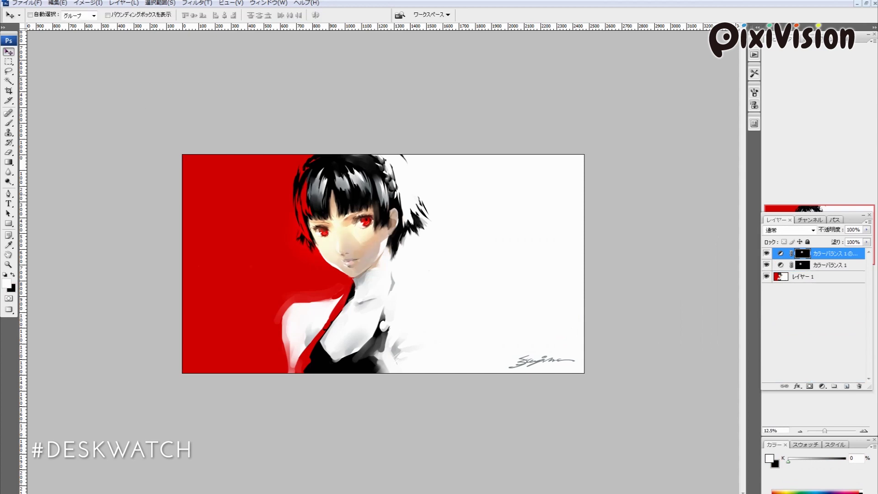
pyautogui.hotkey('ctrl', 'j')
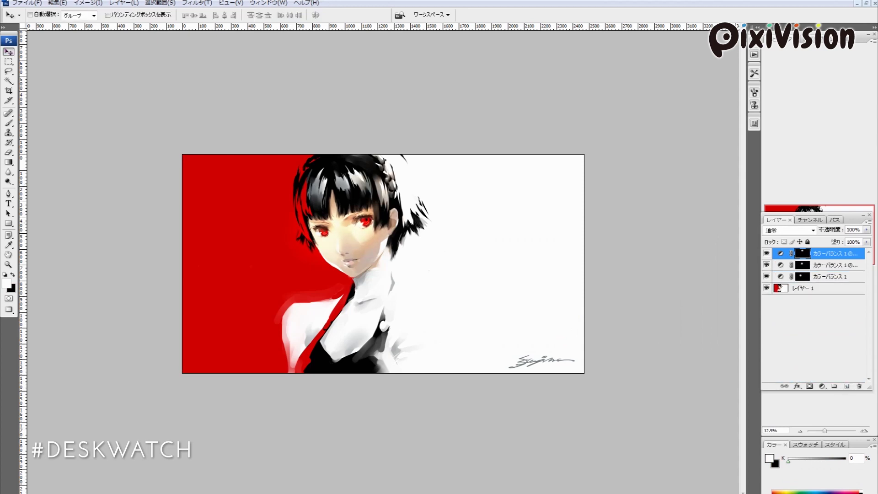
# Step: Set the topmost Color Balance copy's highlight levels to +6, +37 and +63
pyautogui.hotkey('ctrl', 'b')
pyautogui.write('6')
pyautogui.press('Tab')
pyautogui.write('37')
pyautogui.press('Tab')
pyautogui.hotkey('shift', 'Up')
pyautogui.hotkey('shift', 'Up')
pyautogui.hotkey('shift', 'Up')
pyautogui.hotkey('shift', 'Up')
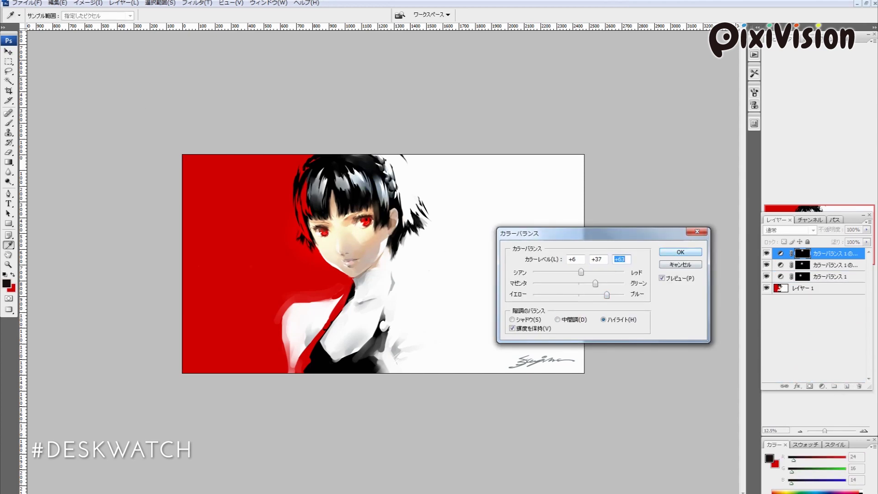
pyautogui.press('Return')
# Step: Duplicate the blue-tinted Color Balance layer and adjust the copy's mask over the neck and chest
pyautogui.hotkey('ctrl', 'j')
pyautogui.click(57, 3)
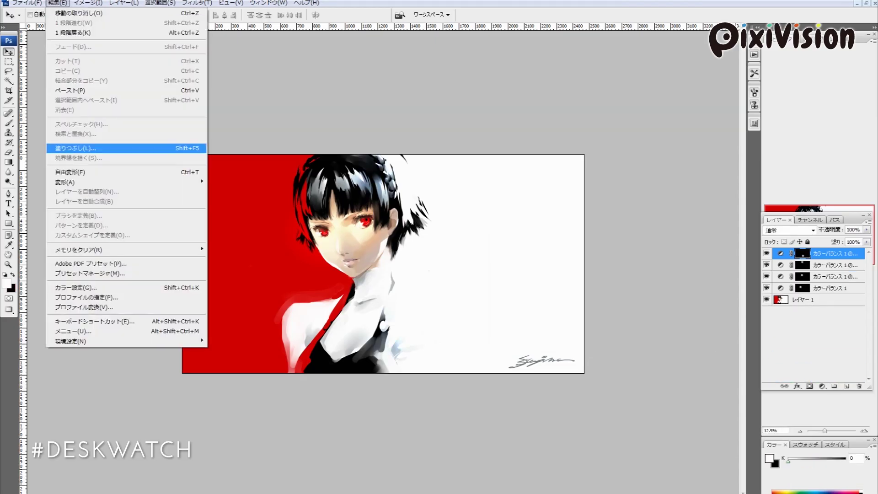
pyautogui.click(117, 143)
pyautogui.moveTo(431, 294); pyautogui.dragTo(447, 261)
pyautogui.press('Return')
# Step: Duplicate the original Color Balance layer and set the copy's highlight levels to +19, +43 and +58
pyautogui.moveTo(829, 288); pyautogui.dragTo(846, 386)
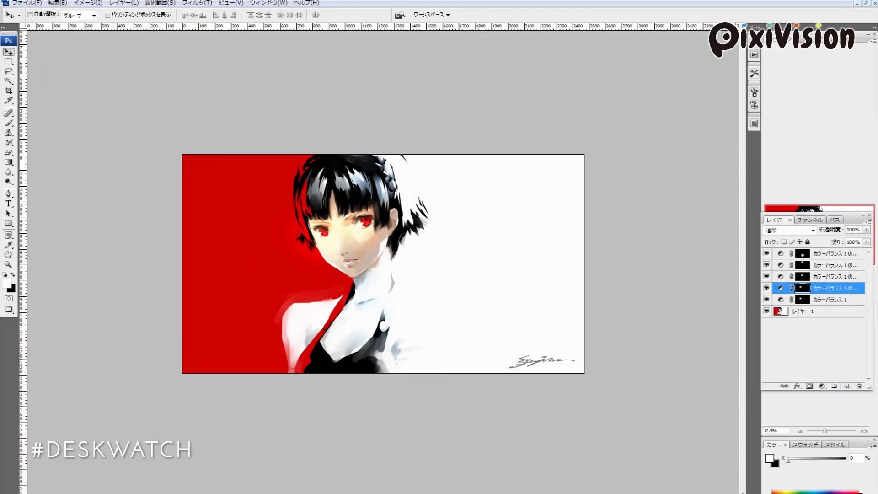
pyautogui.doubleClick(803, 288)
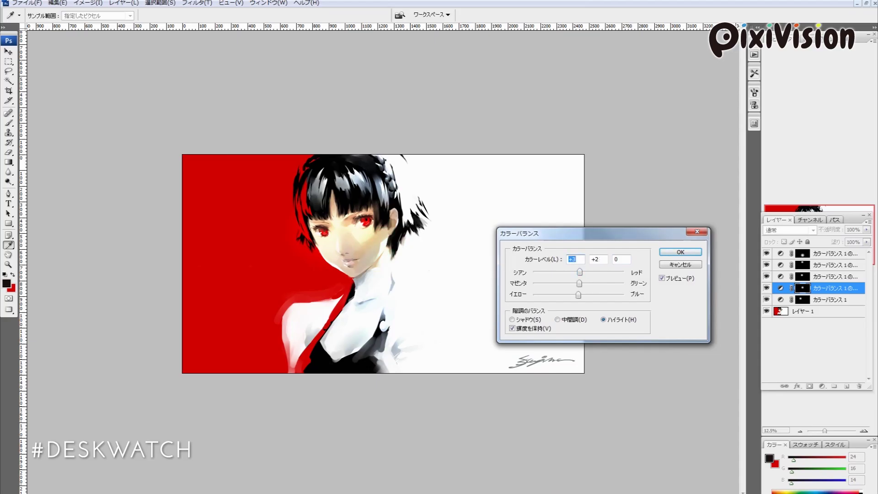
pyautogui.press('Tab')
pyautogui.hotkey('shift', 'Tab')
pyautogui.write('50')
pyautogui.hotkey('shift', 'Tab')
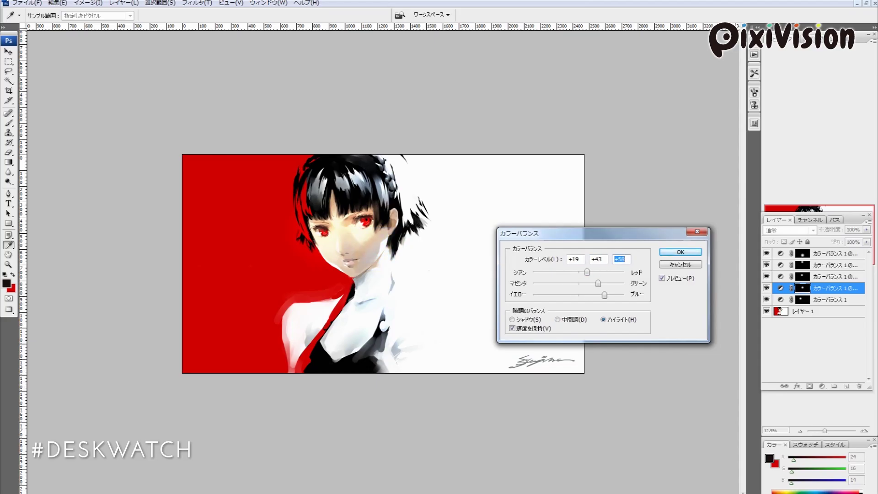
# Step: Fine-tune the duplicate's highlight levels with red at 23 and blue at 58, and apply the adjustment
pyautogui.write('58')
pyautogui.press('Tab')
pyautogui.write('23')
pyautogui.press('Tab')
pyautogui.press('Return')
pyautogui.press('v')
pyautogui.press('d')
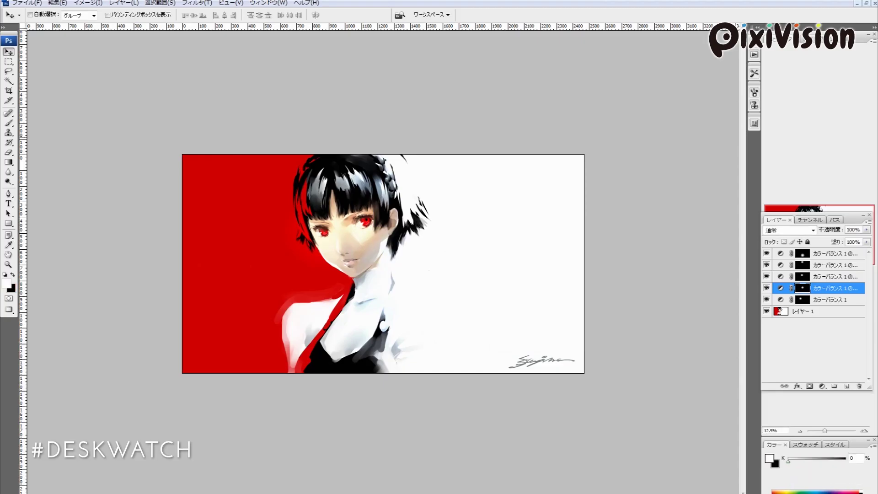
# Step: Add an adjustment layer above all the Color Balance layers and adjust the tones of the whole image
pyautogui.click(832, 253)
pyautogui.click(822, 387)
pyautogui.click(803, 259)
pyautogui.moveTo(592, 338); pyautogui.dragTo(614, 320)
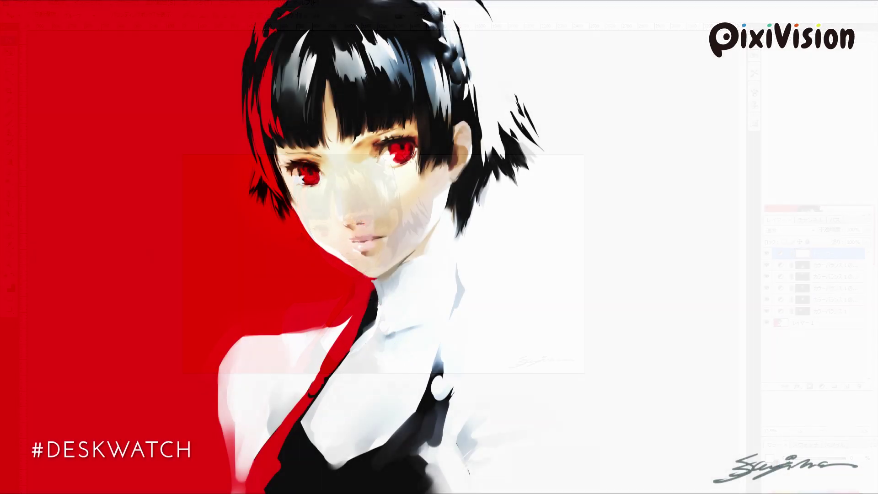